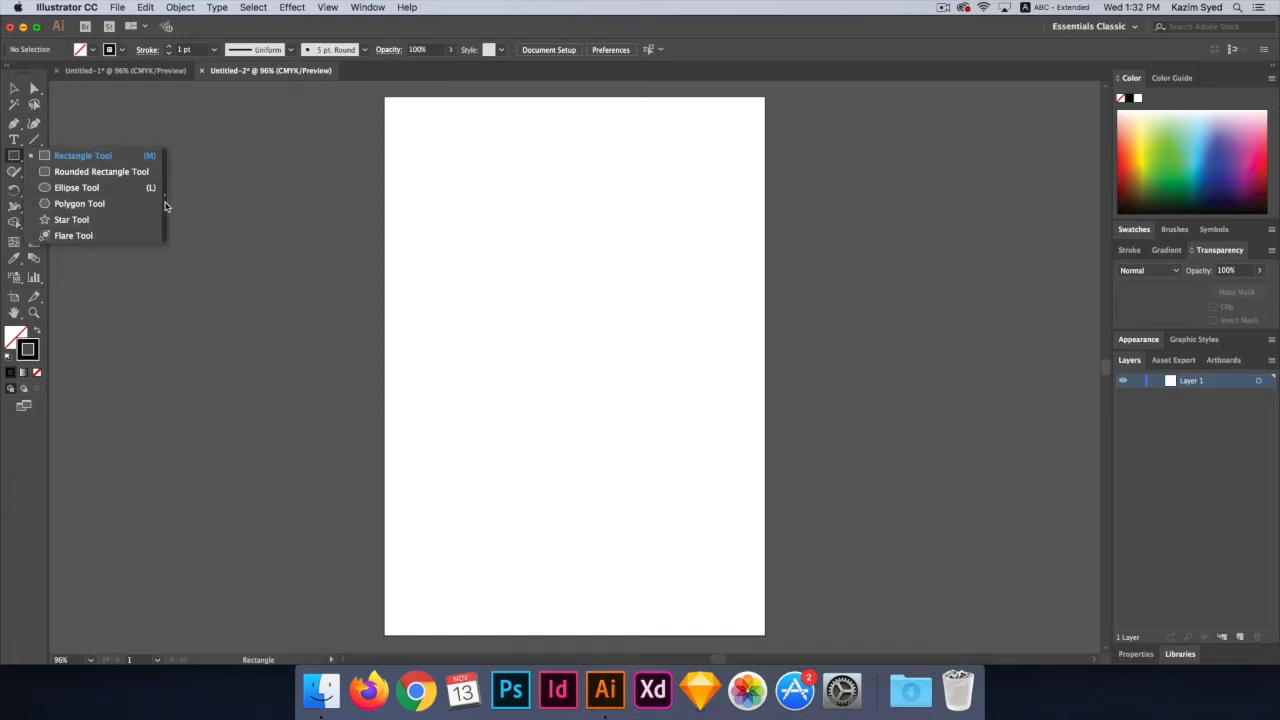
- Tear off the shape tools as a floating set beside the artboard and draw a square about 4.93 in wide
{"action": "left_click", "coordinate": [165, 206]}
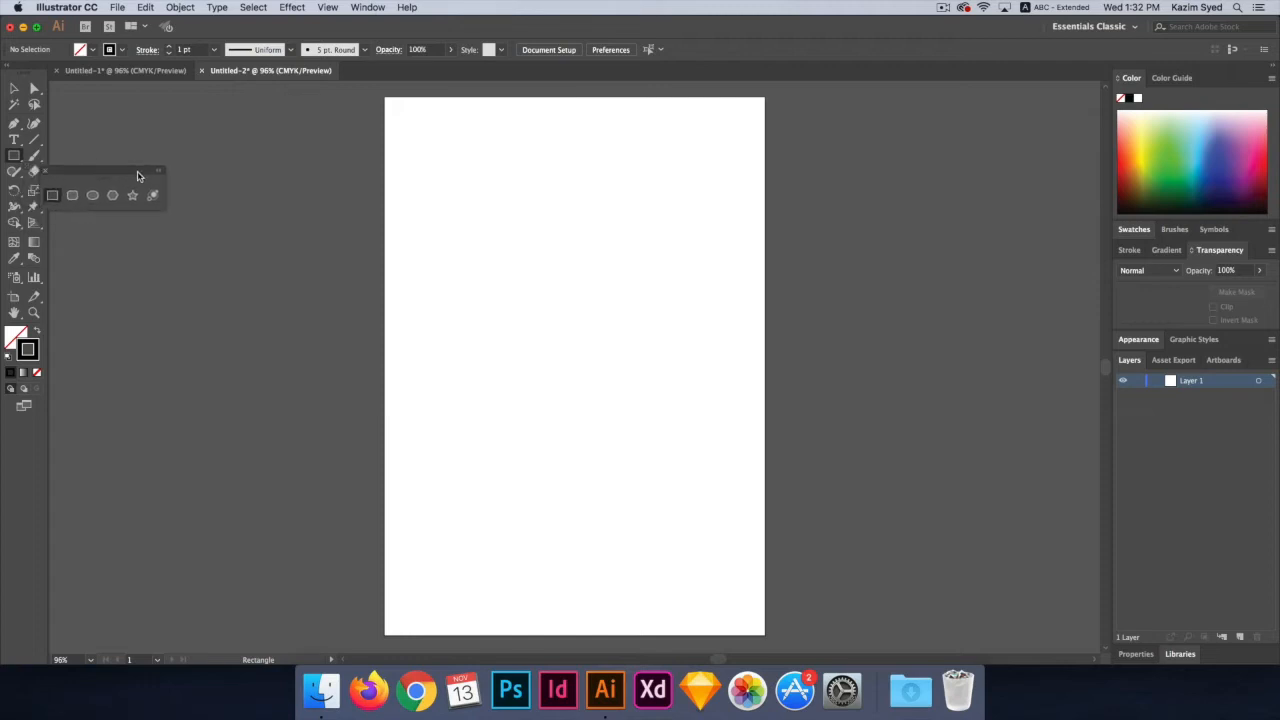
{"action": "left_click_drag", "start_coordinate": [126, 174], "coordinate": [294, 153]}
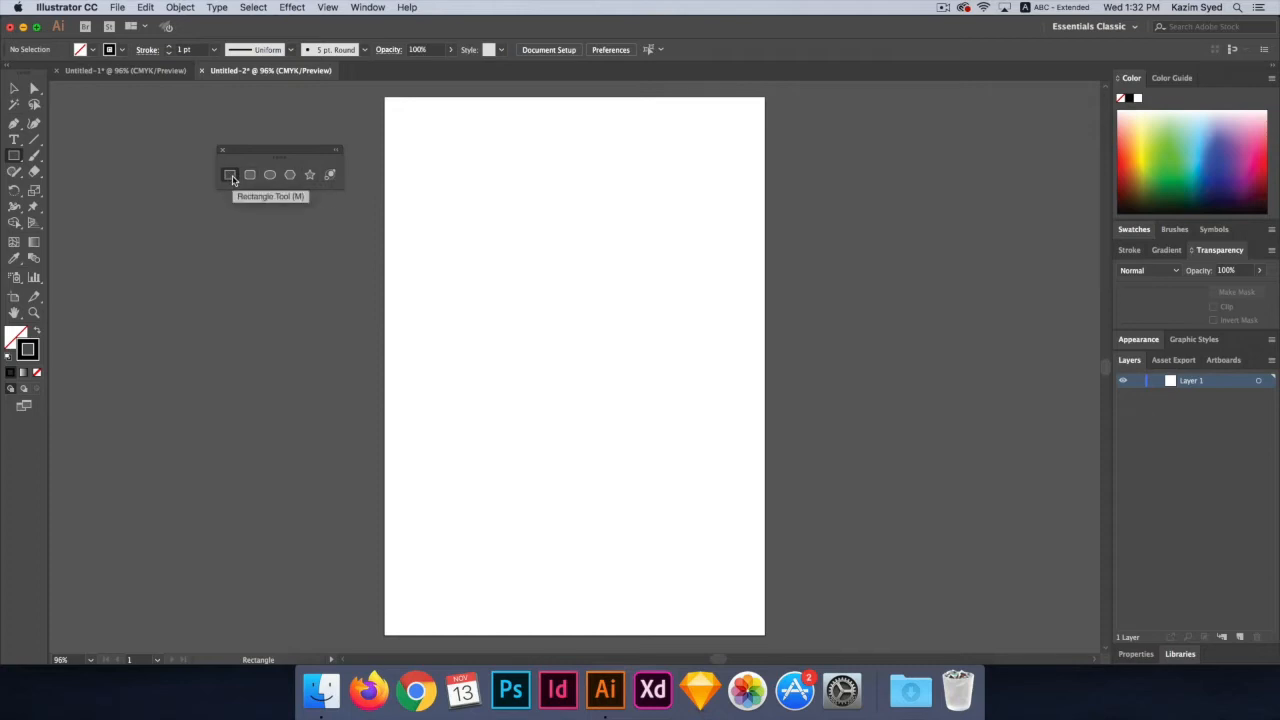
{"action": "left_click_drag", "start_coordinate": [439, 184], "coordinate": [605, 412]}
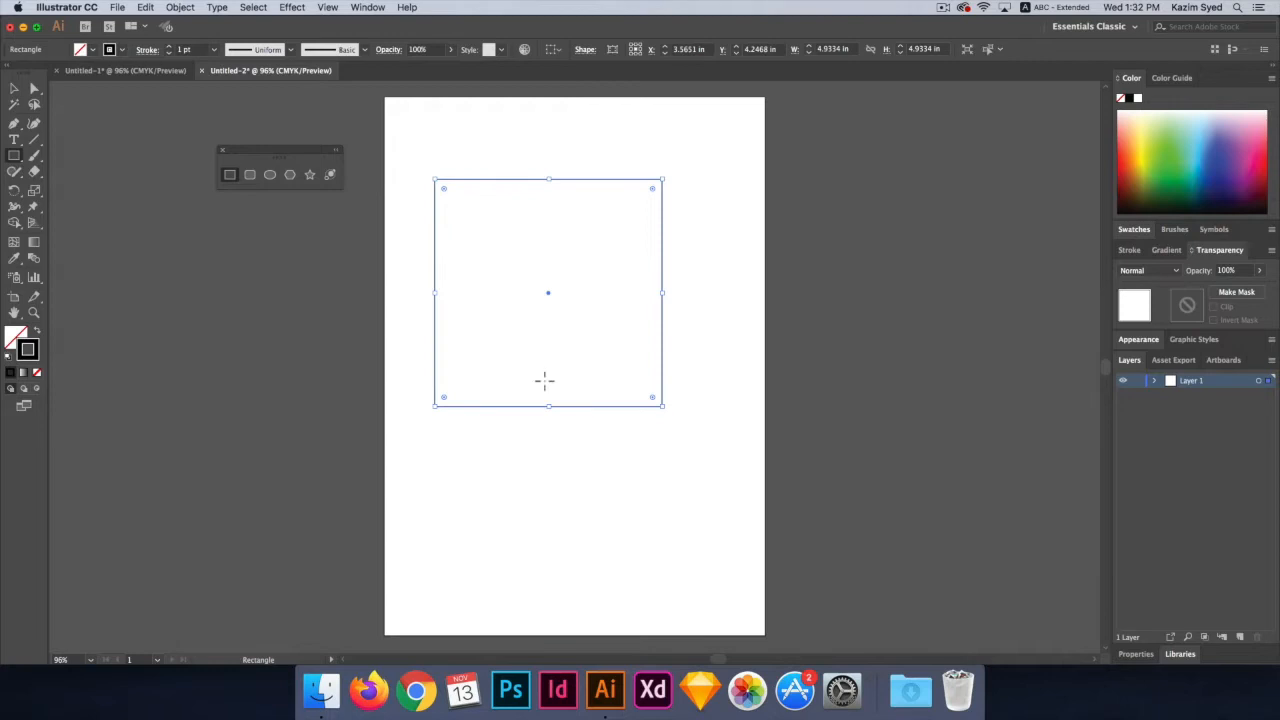
- Move the square's upper-right anchor point onto the shape's center with Direct Selection to form a right triangle
{"action": "left_click", "coordinate": [34, 89]}
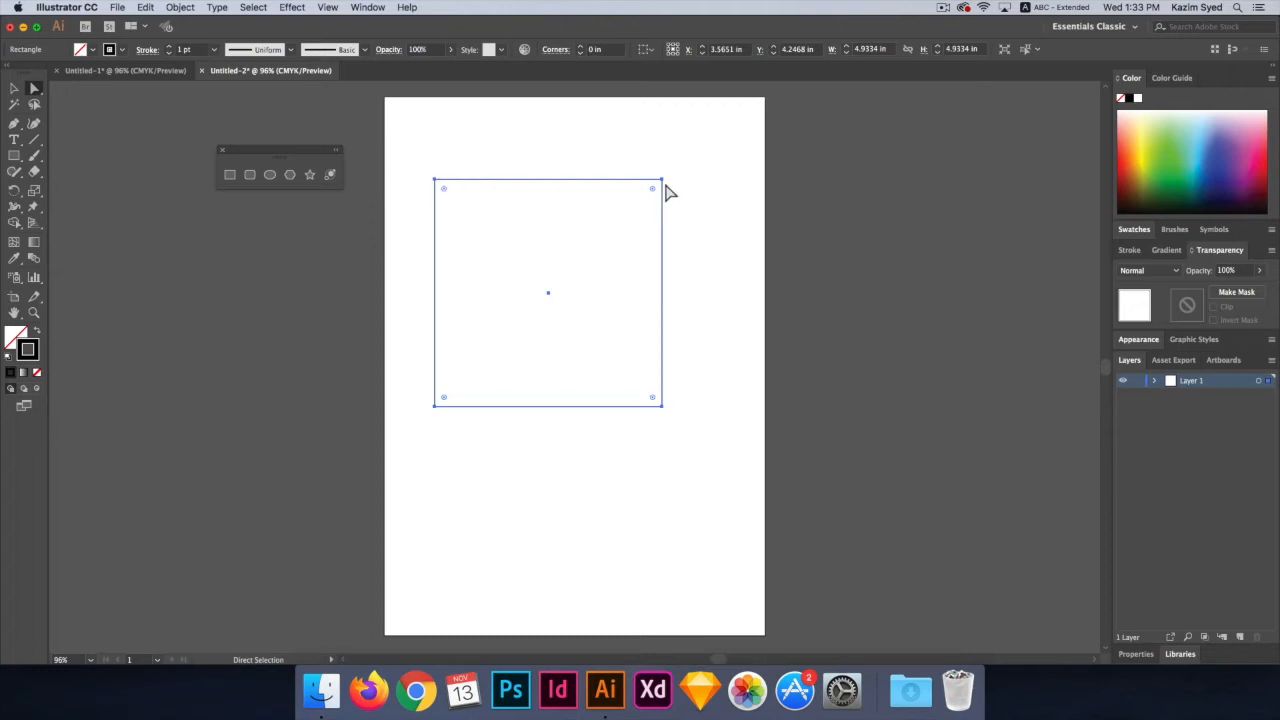
{"action": "left_click_drag", "start_coordinate": [664, 189], "coordinate": [566, 312]}
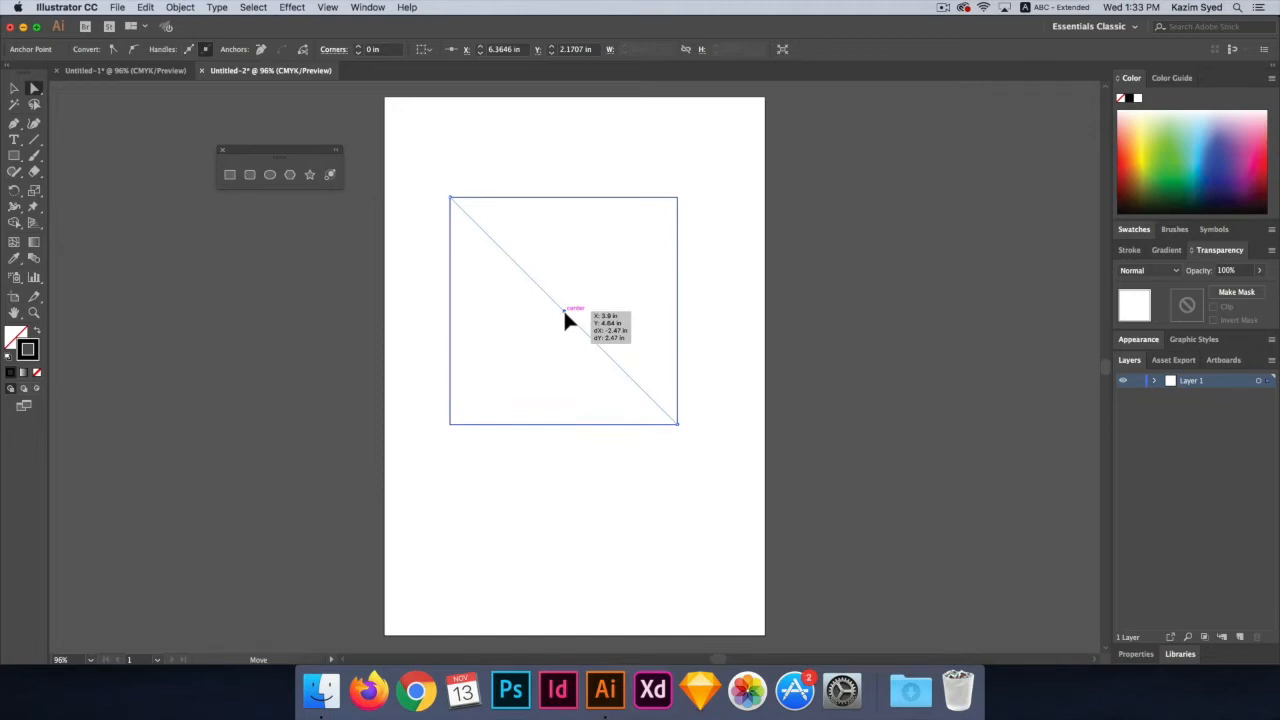
{"action": "left_click_drag", "start_coordinate": [564, 310], "coordinate": [564, 311]}
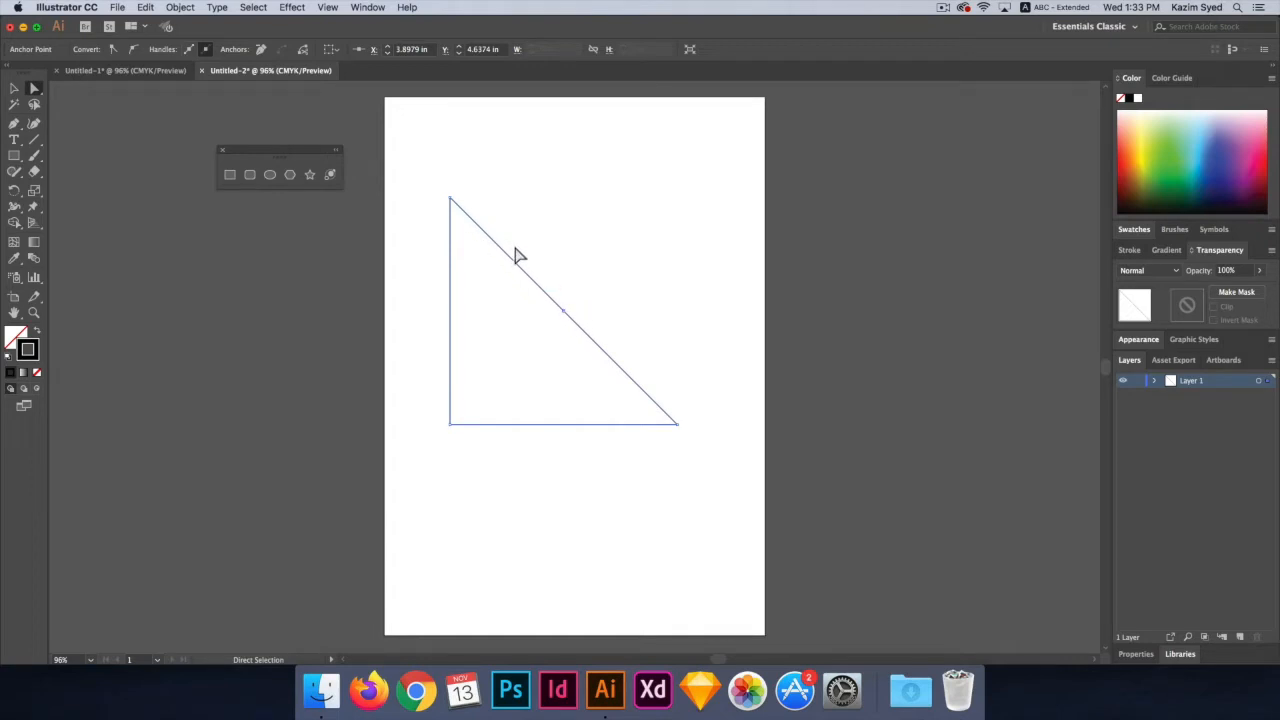
{"action": "left_click", "coordinate": [303, 6]}
{"action": "mouse_move", "coordinate": [327, 7]}
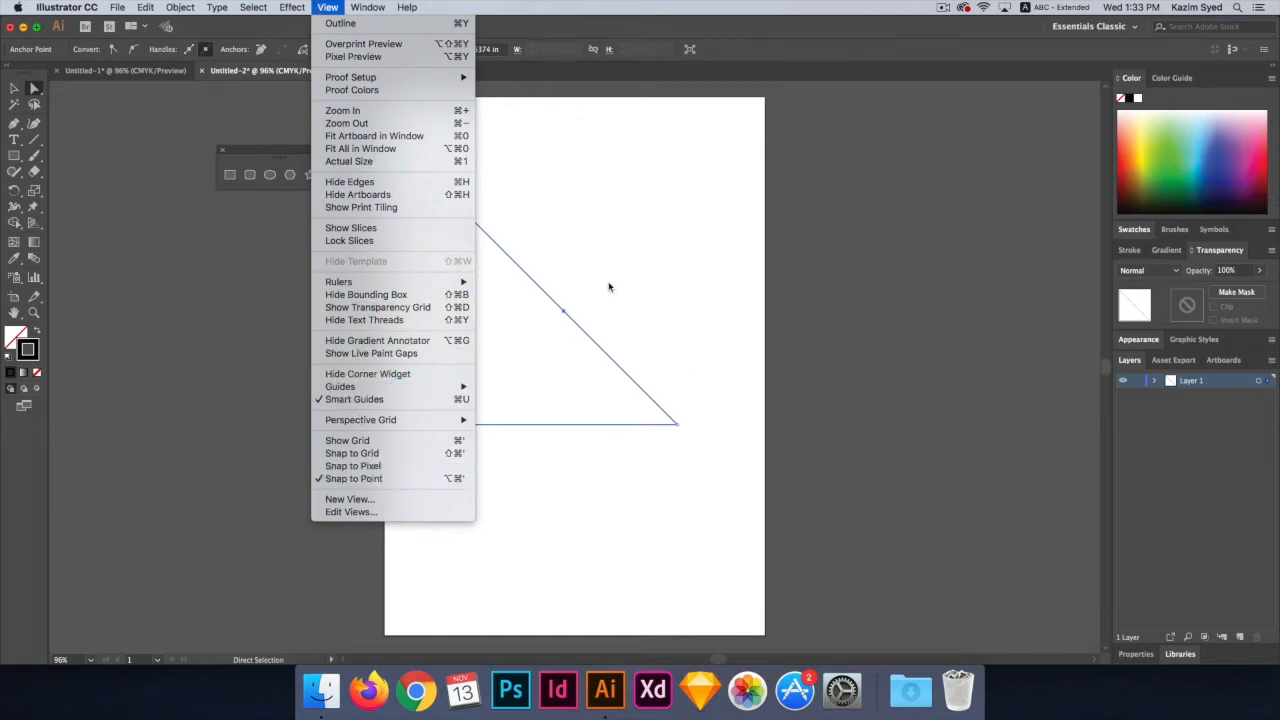
{"action": "left_click", "coordinate": [588, 257]}
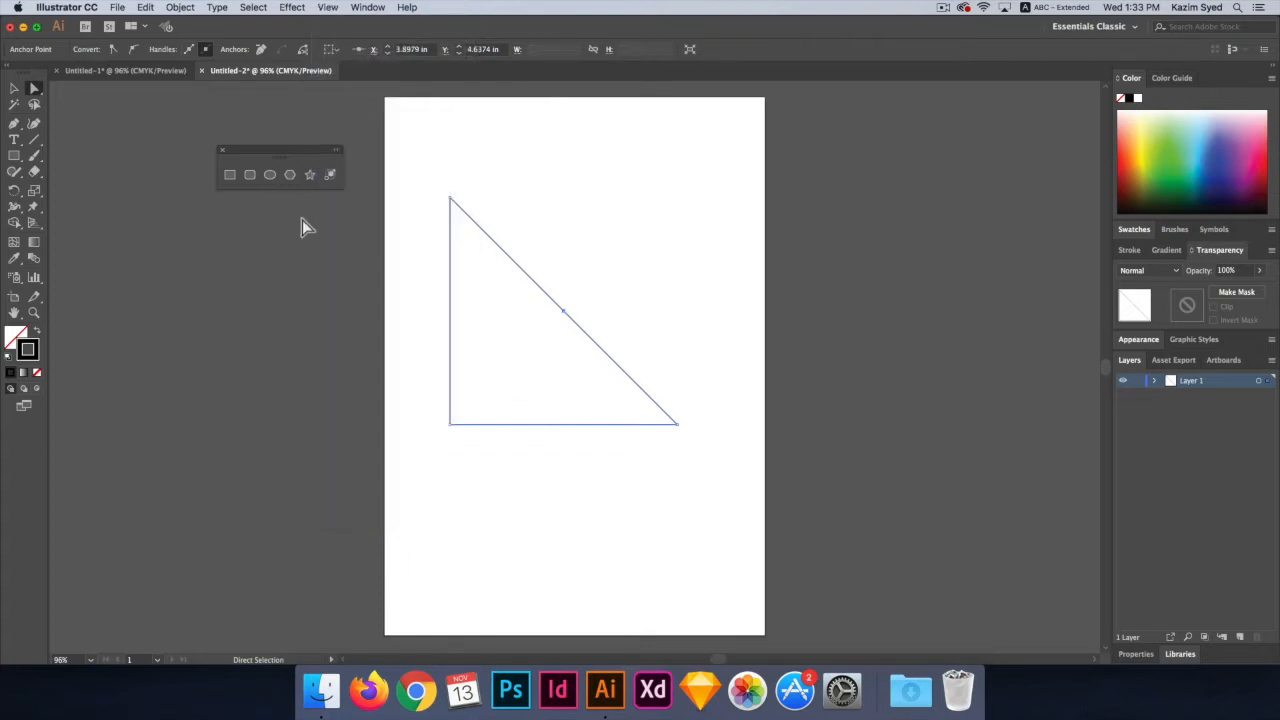
- Undo the corner move and delete the square from the artboard
{"action": "left_click", "coordinate": [14, 88]}
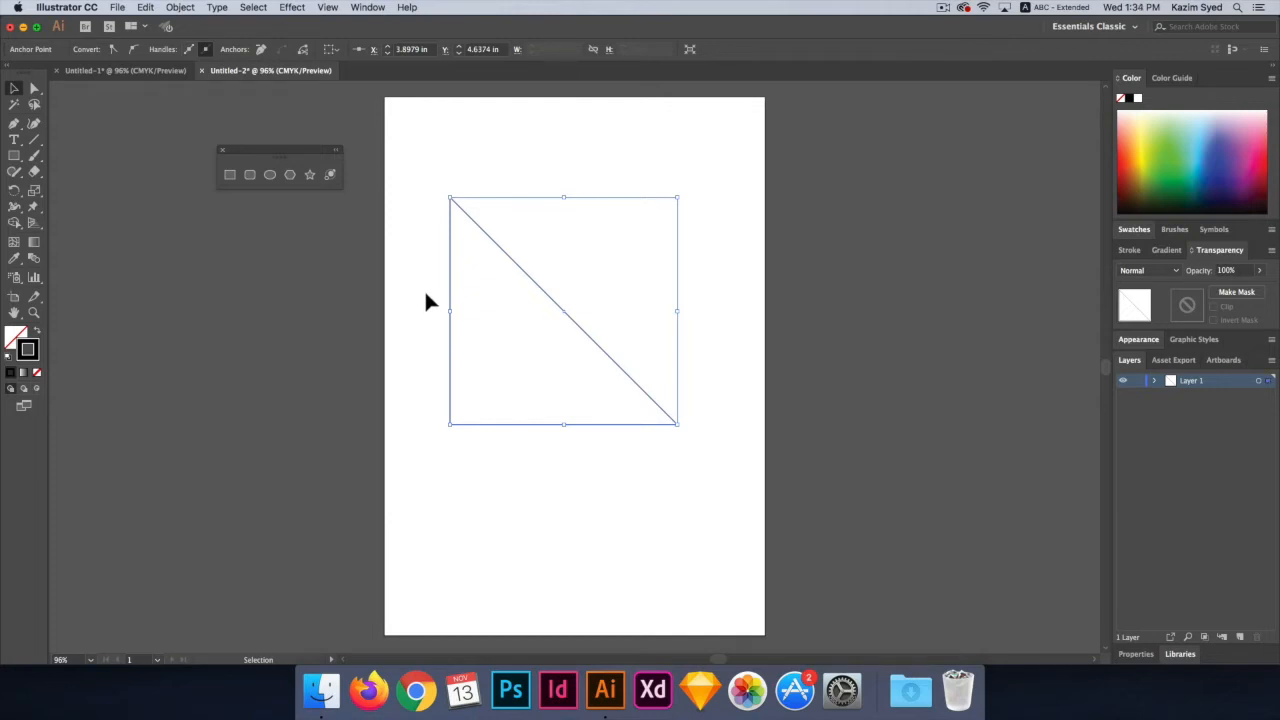
{"action": "key", "text": "super+z"}
{"action": "left_click", "coordinate": [397, 260]}
{"action": "left_click_drag", "start_coordinate": [471, 323], "coordinate": [612, 459]}
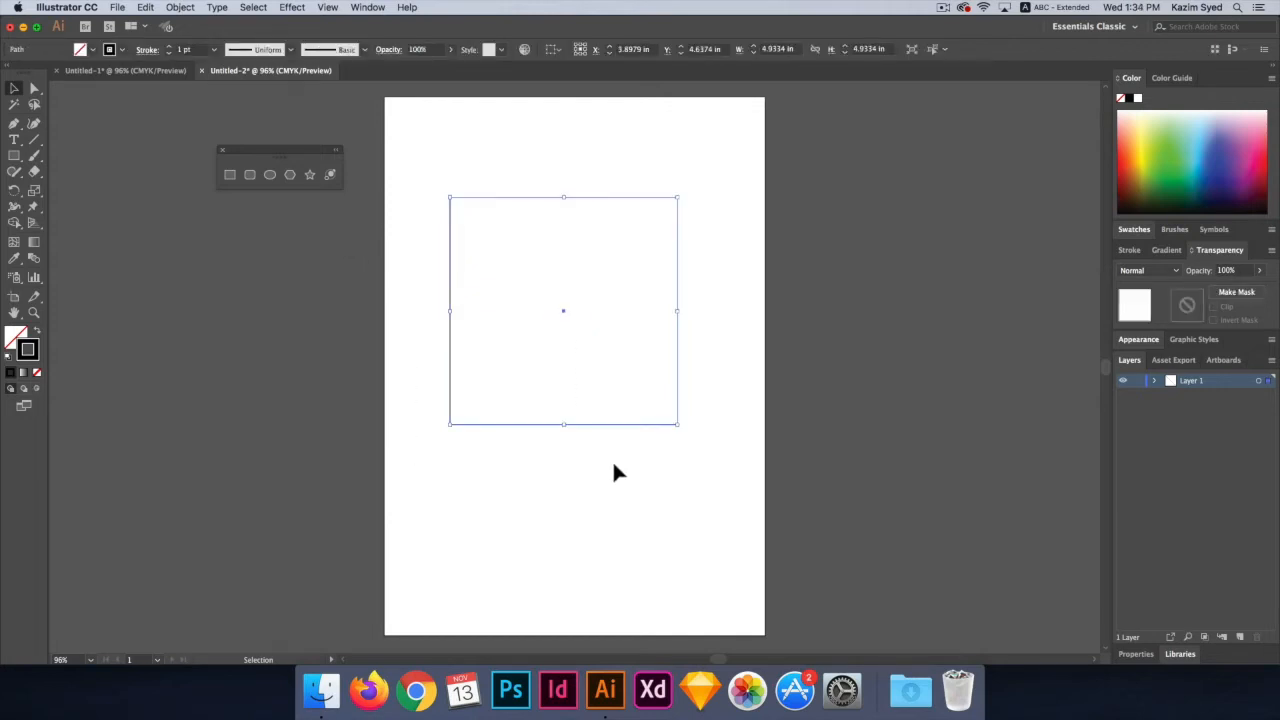
{"action": "key", "text": "Return"}
{"action": "left_click", "coordinate": [642, 448]}
{"action": "left_click", "coordinate": [600, 430]}
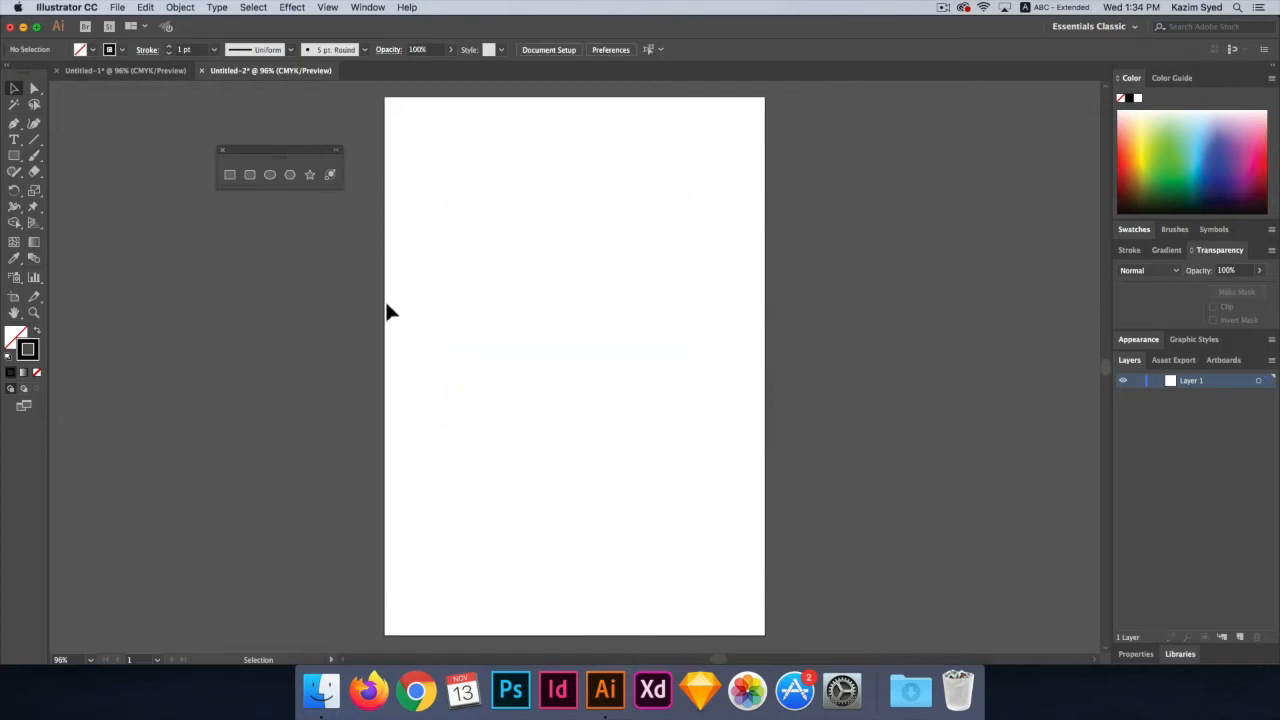
- Draw a circle about 5.06 in in diameter and select its top anchor point with Direct Selection
{"action": "left_click", "coordinate": [270, 175]}
{"action": "left_click_drag", "start_coordinate": [457, 216], "coordinate": [626, 453]}
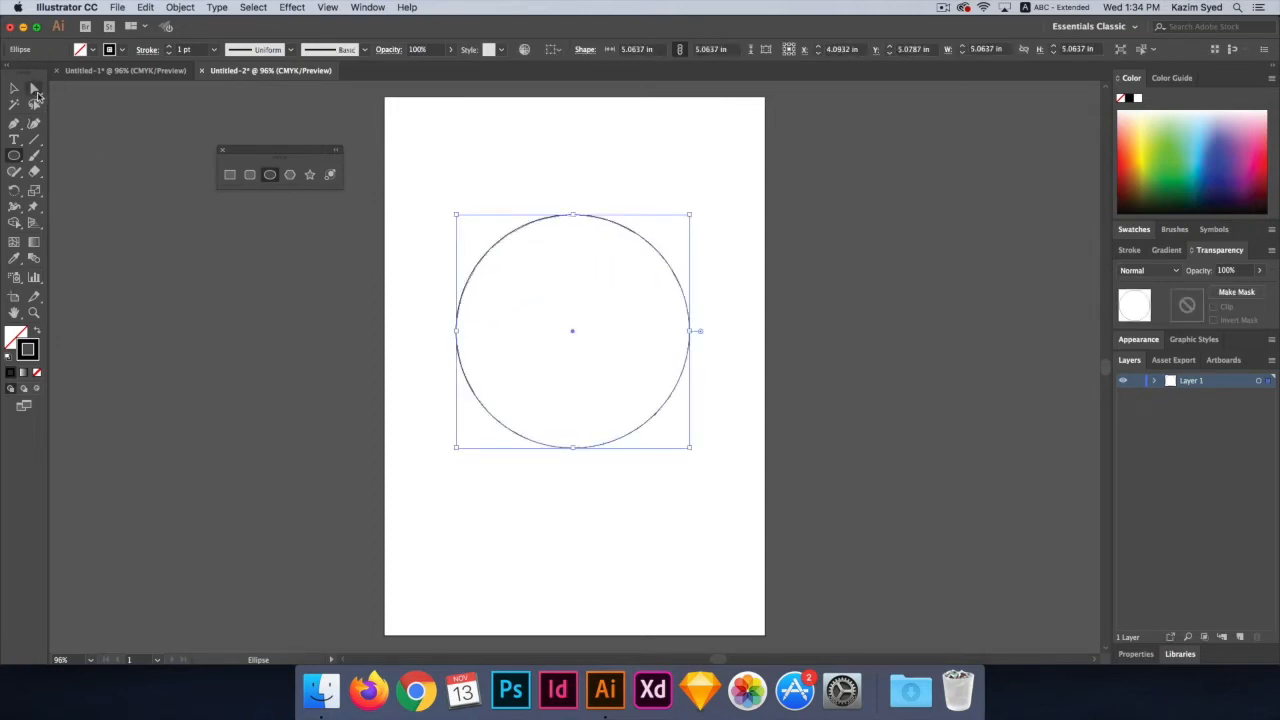
{"action": "left_click", "coordinate": [36, 92]}
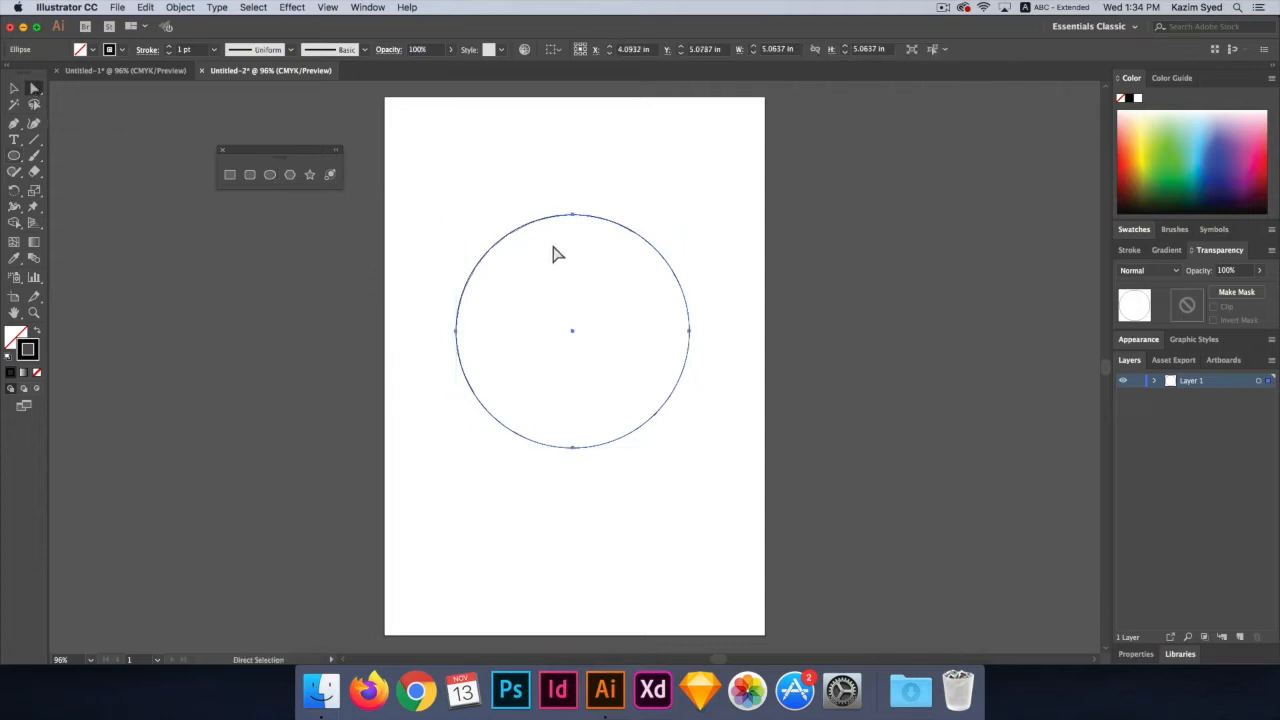
{"action": "left_click", "coordinate": [573, 216]}
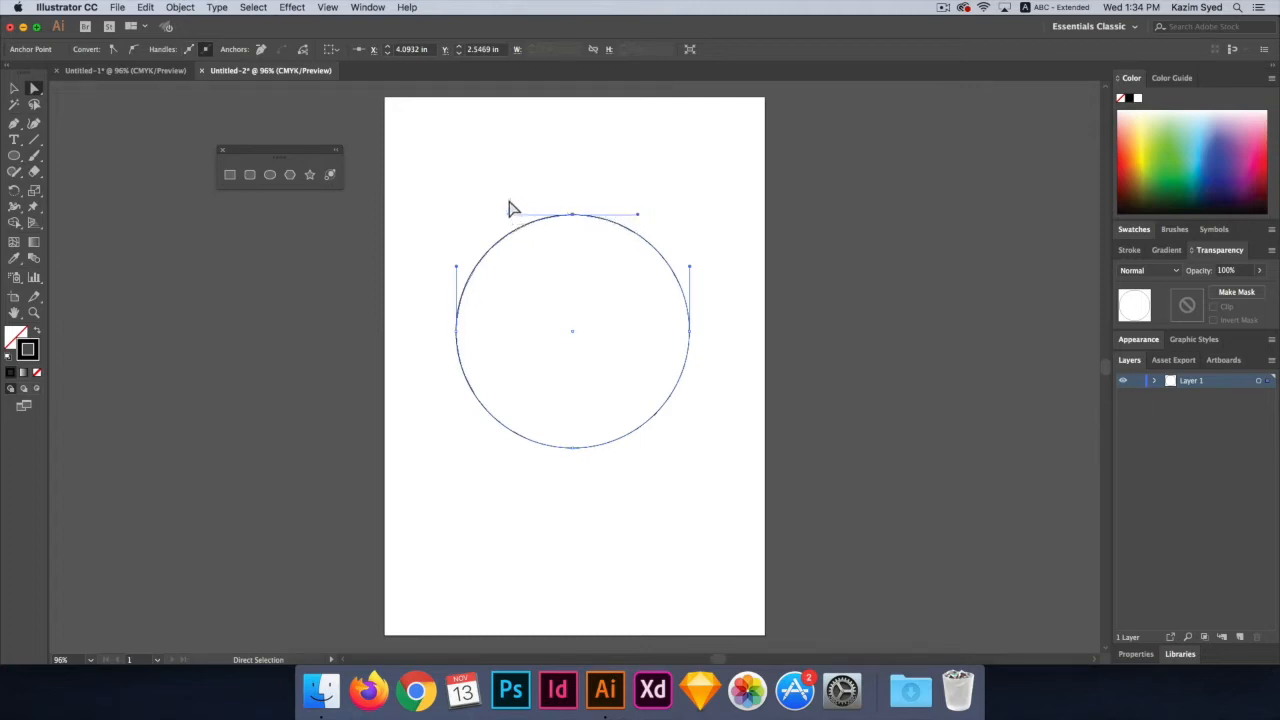
- Try rotating the top anchor's handles to vertical and deleting that anchor point, undoing each change
{"action": "left_click", "coordinate": [540, 212]}
{"action": "left_click", "coordinate": [573, 216]}
{"action": "left_click_drag", "start_coordinate": [513, 212], "coordinate": [572, 133]}
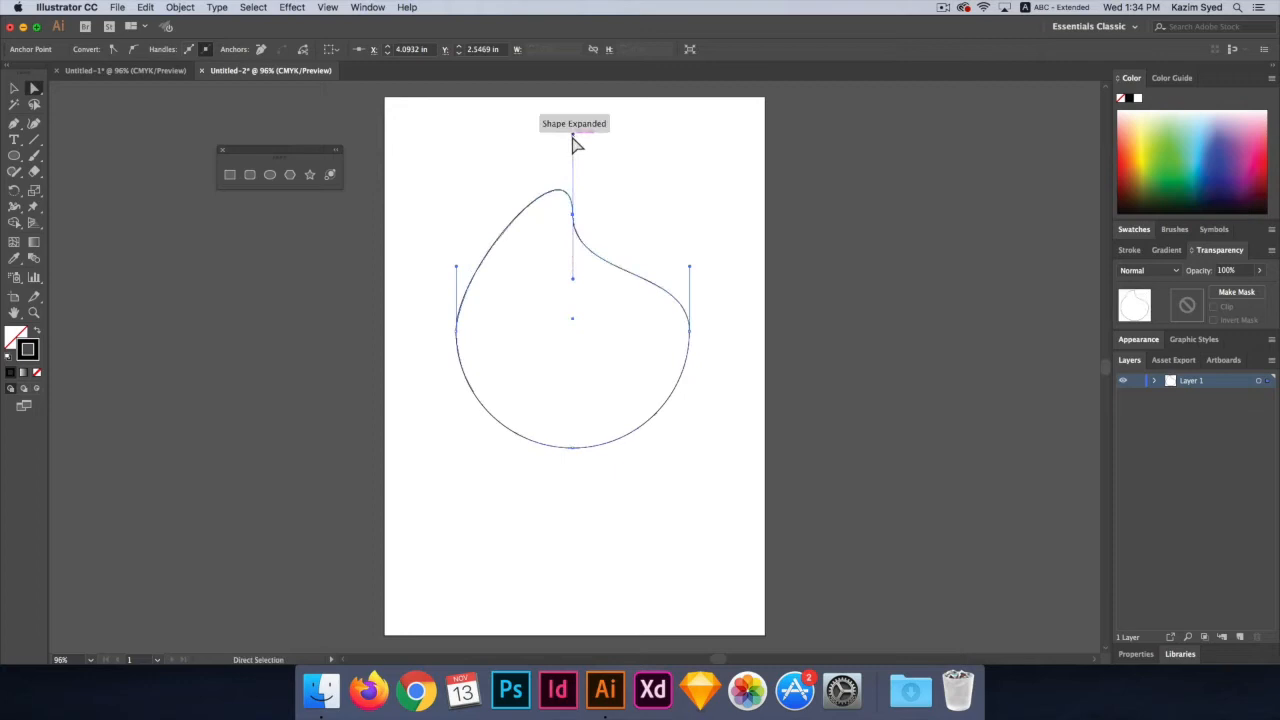
{"action": "key", "text": "super+z"}
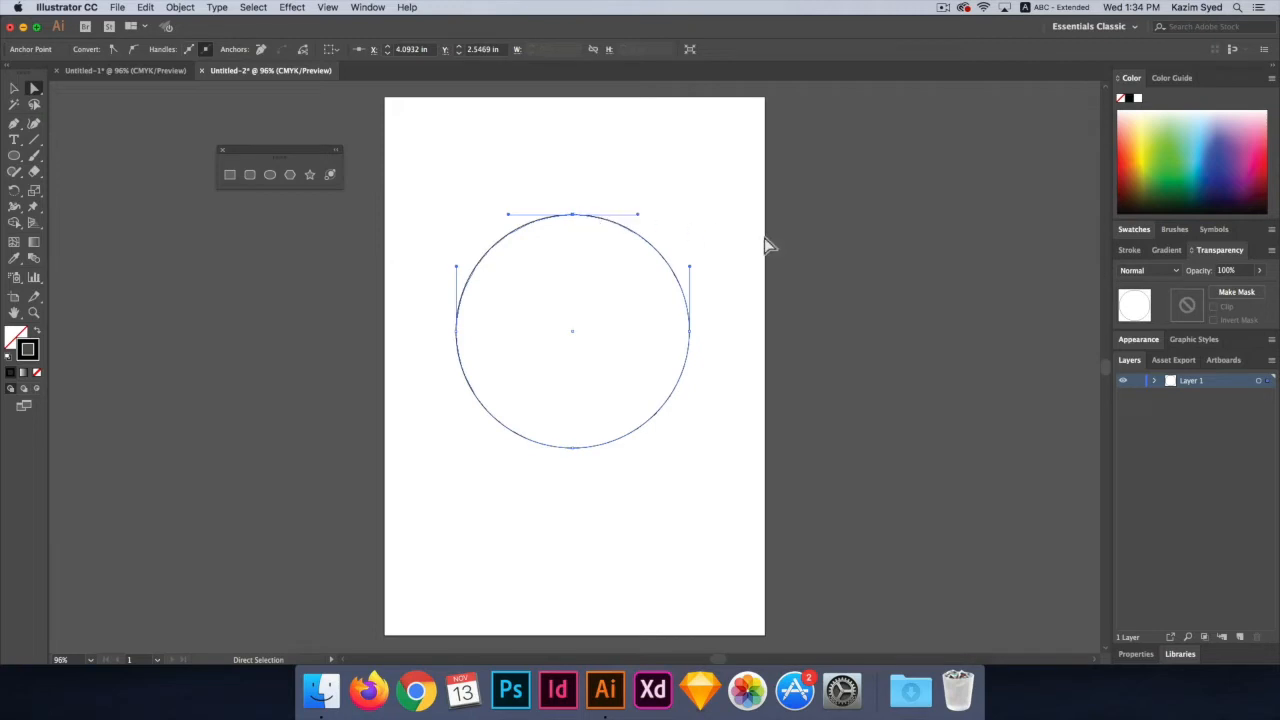
{"action": "key", "text": "Delete"}
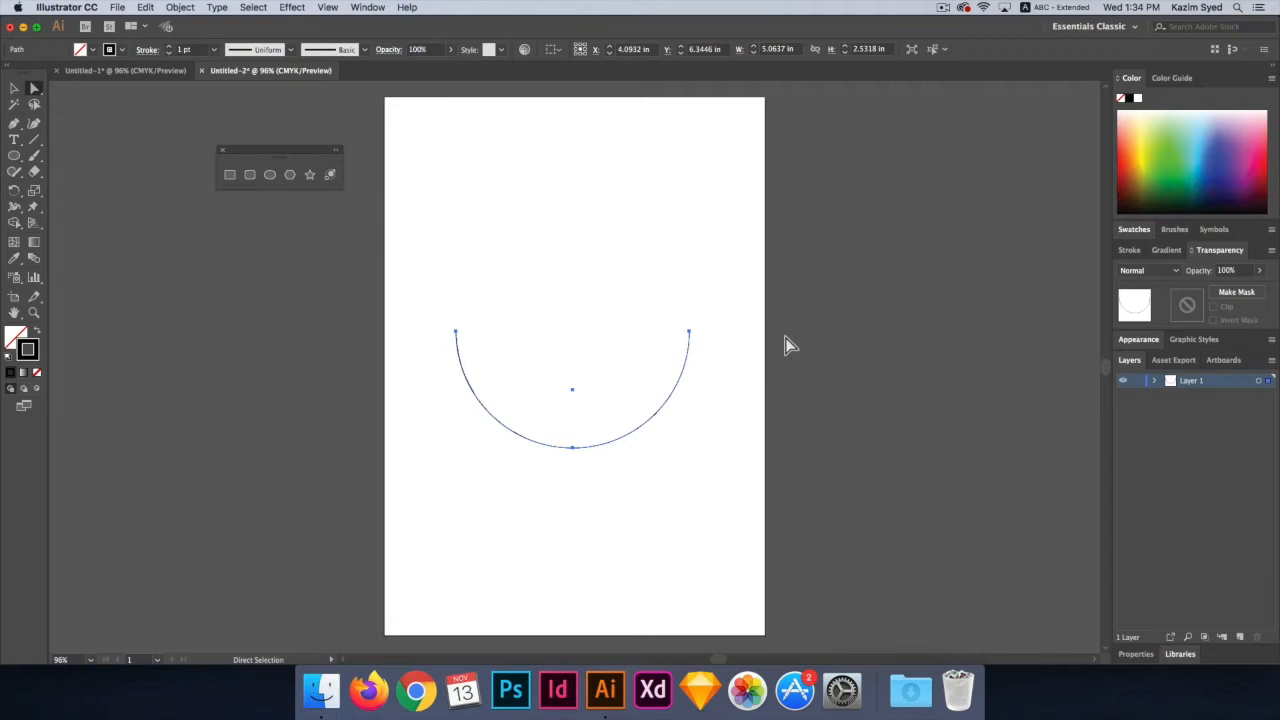
{"action": "key", "text": "super+z"}
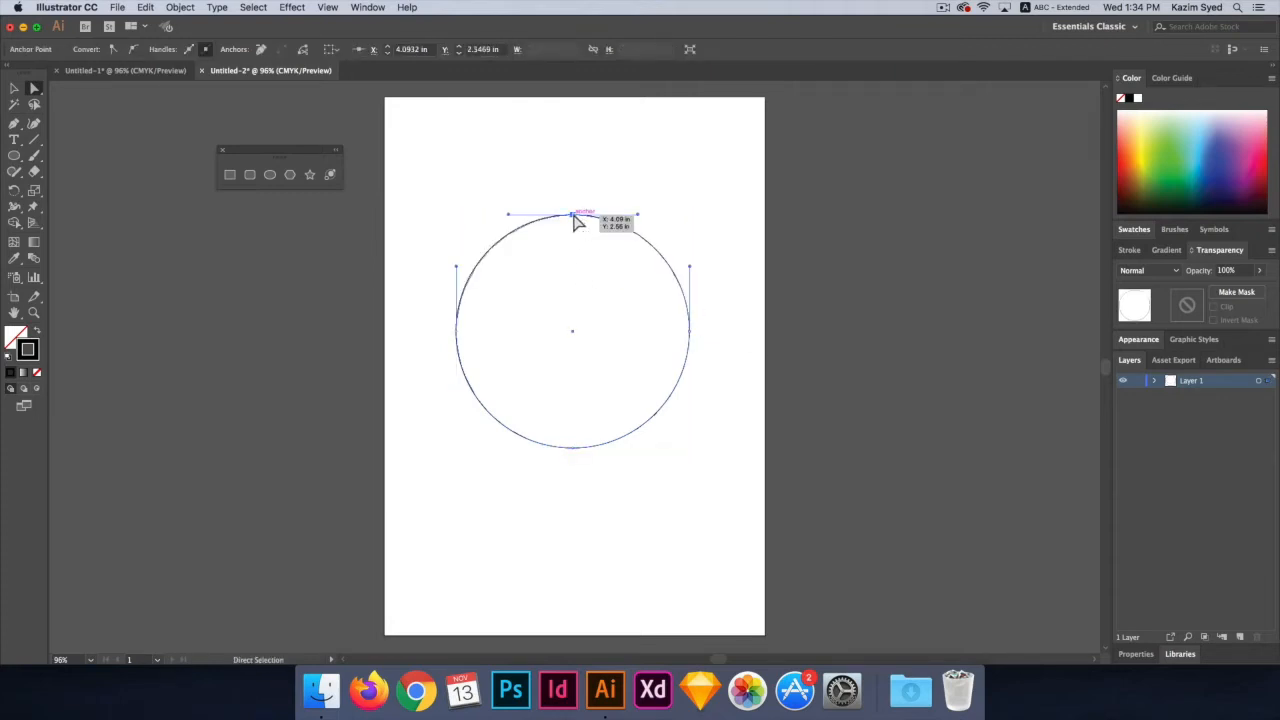
- Move the circle's top anchor to its center and collapse both side anchors' upper handles to form a flat-topped half circle
{"action": "left_click_drag", "start_coordinate": [573, 217], "coordinate": [573, 333]}
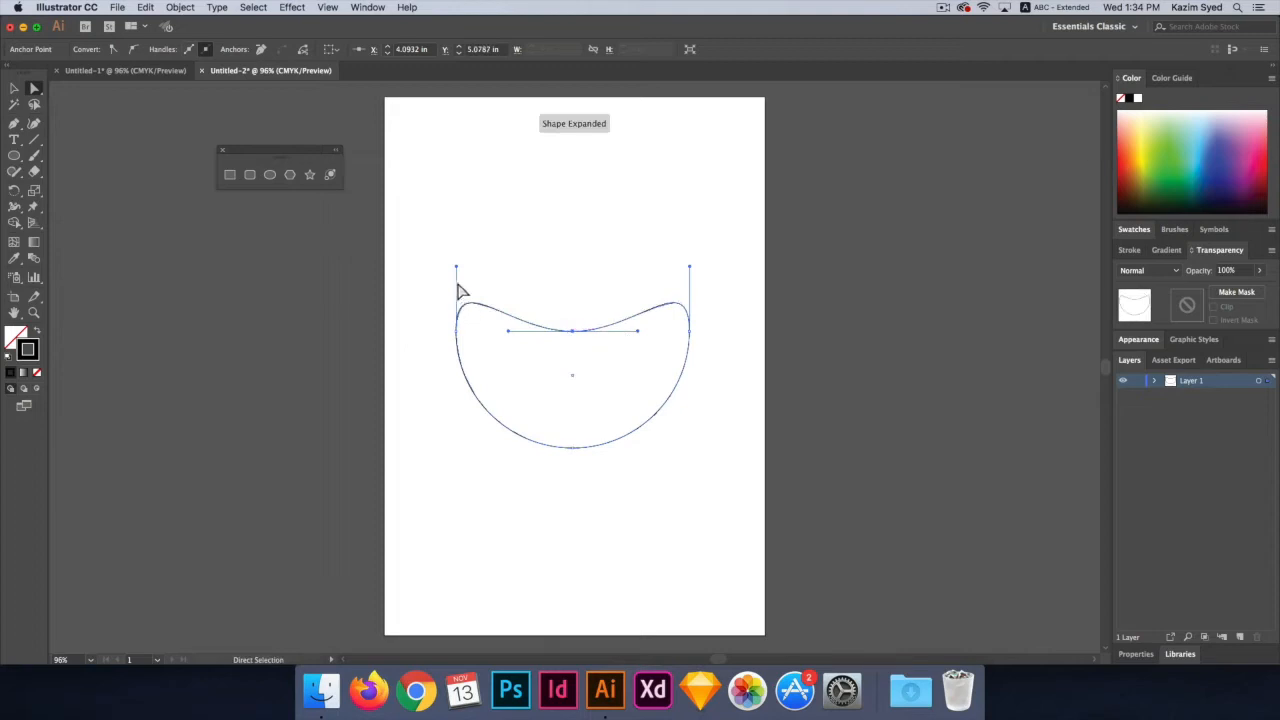
{"action": "left_click_drag", "start_coordinate": [455, 264], "coordinate": [460, 340]}
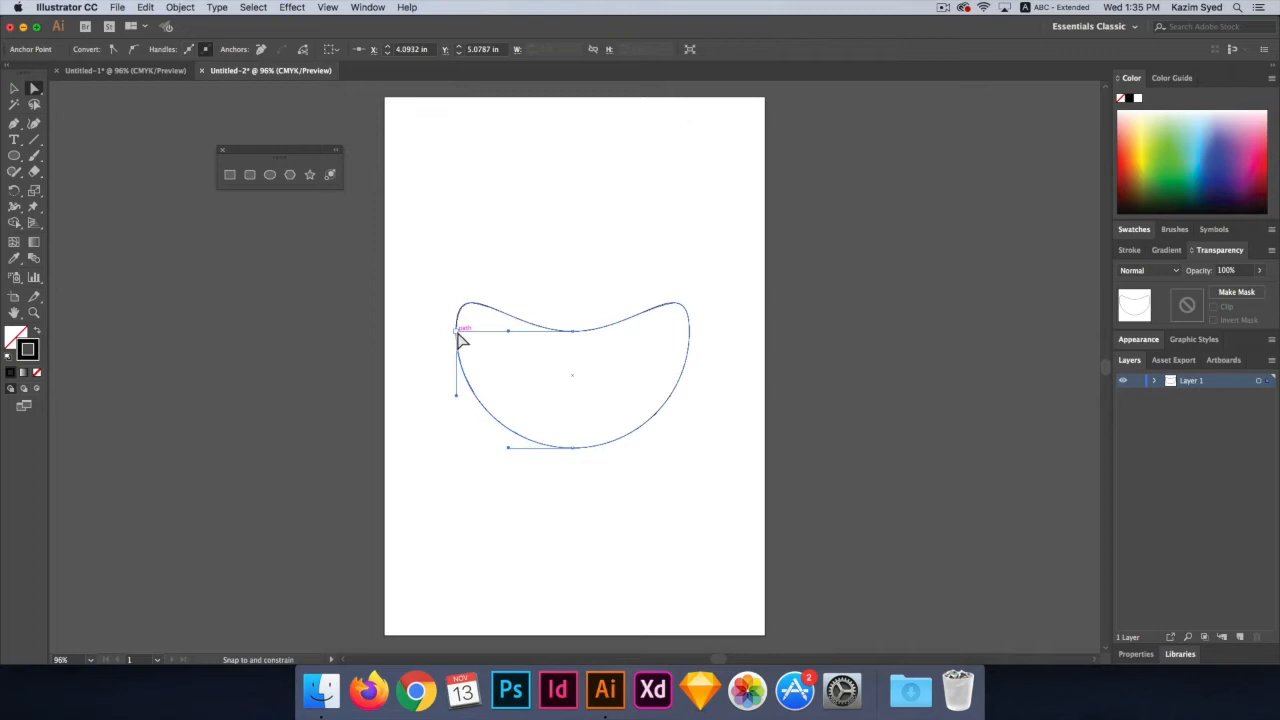
{"action": "left_click_drag", "start_coordinate": [459, 340], "coordinate": [463, 337]}
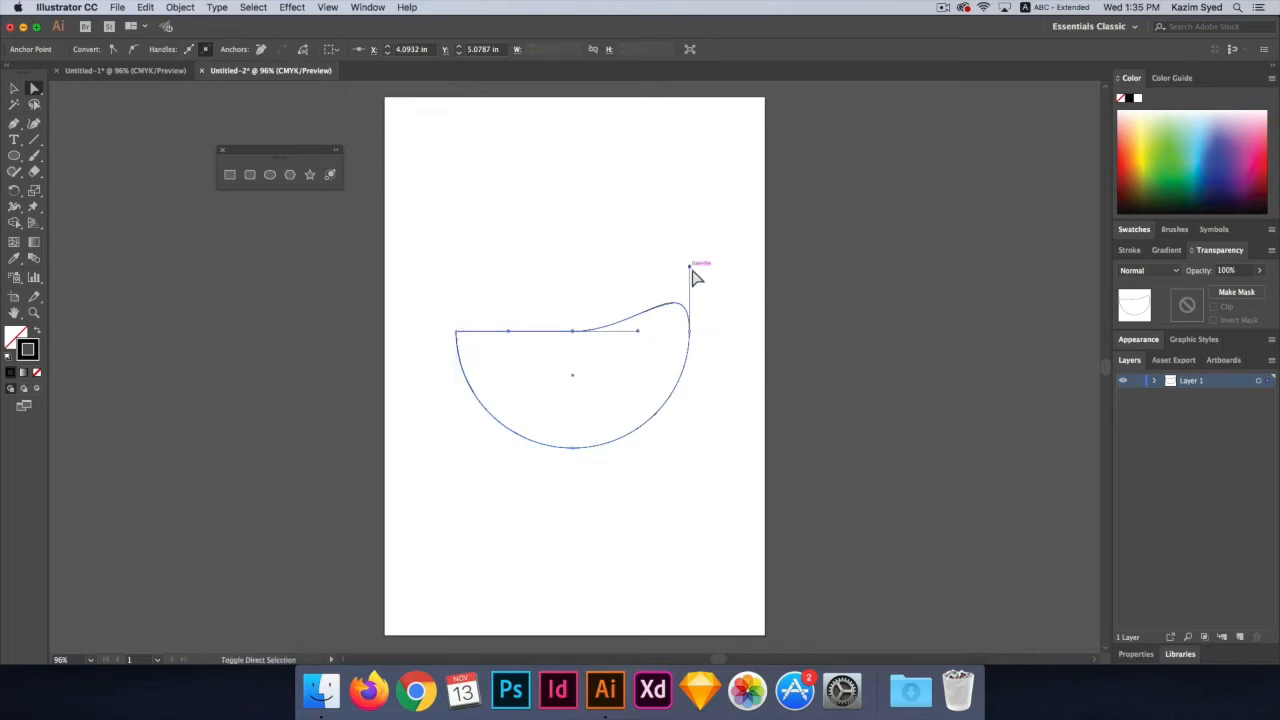
{"action": "left_click_drag", "start_coordinate": [690, 267], "coordinate": [688, 331]}
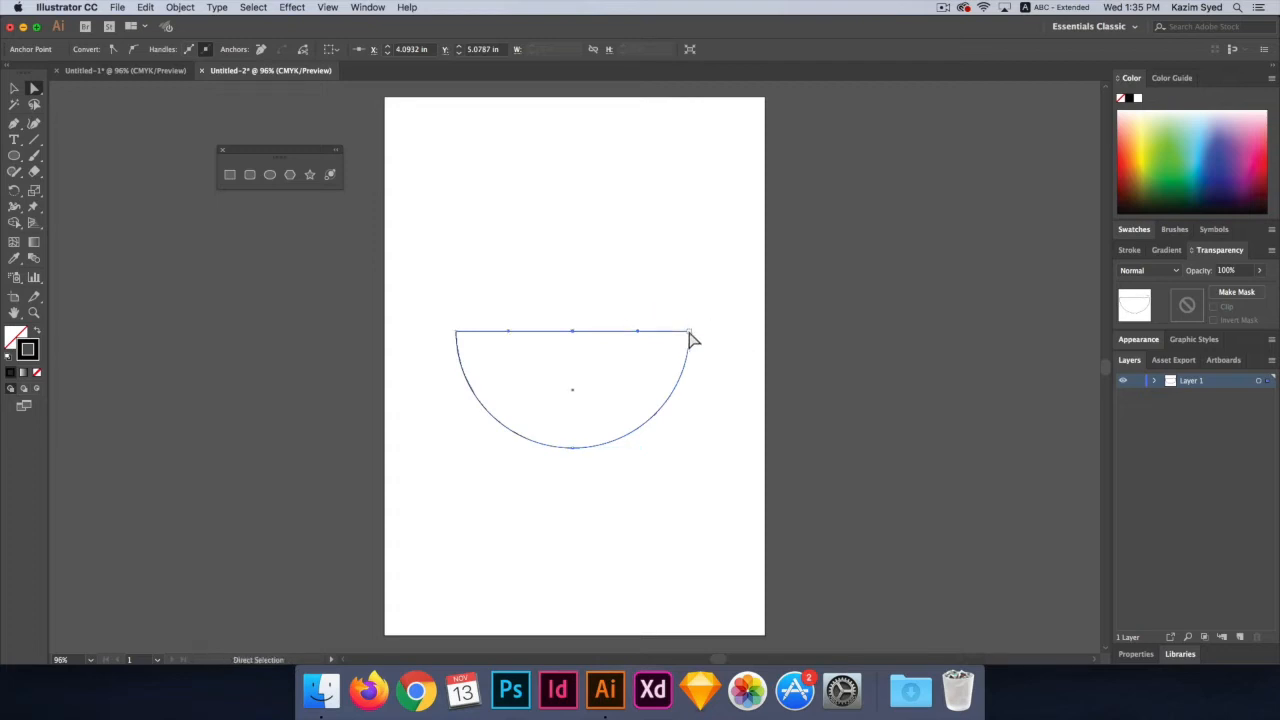
{"action": "left_click", "coordinate": [15, 89]}
{"action": "left_click", "coordinate": [519, 250]}
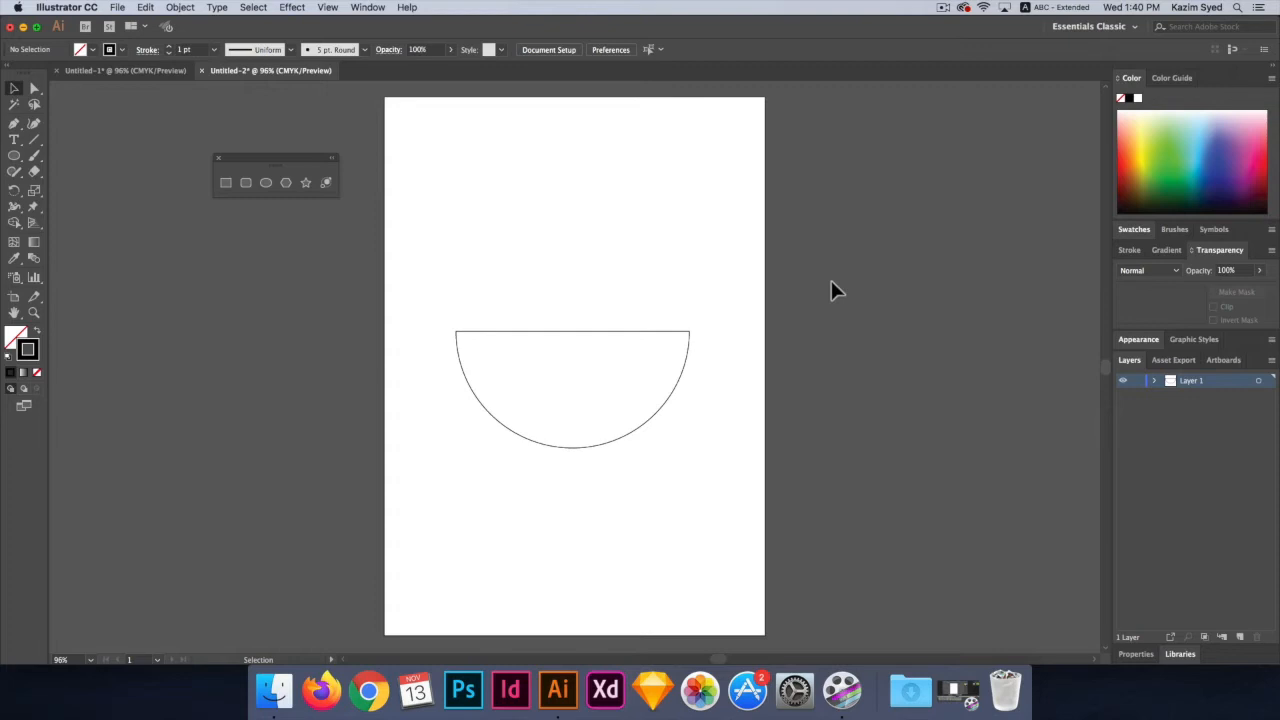
- Fill the half circle with a teal green color
{"action": "left_click", "coordinate": [555, 332]}
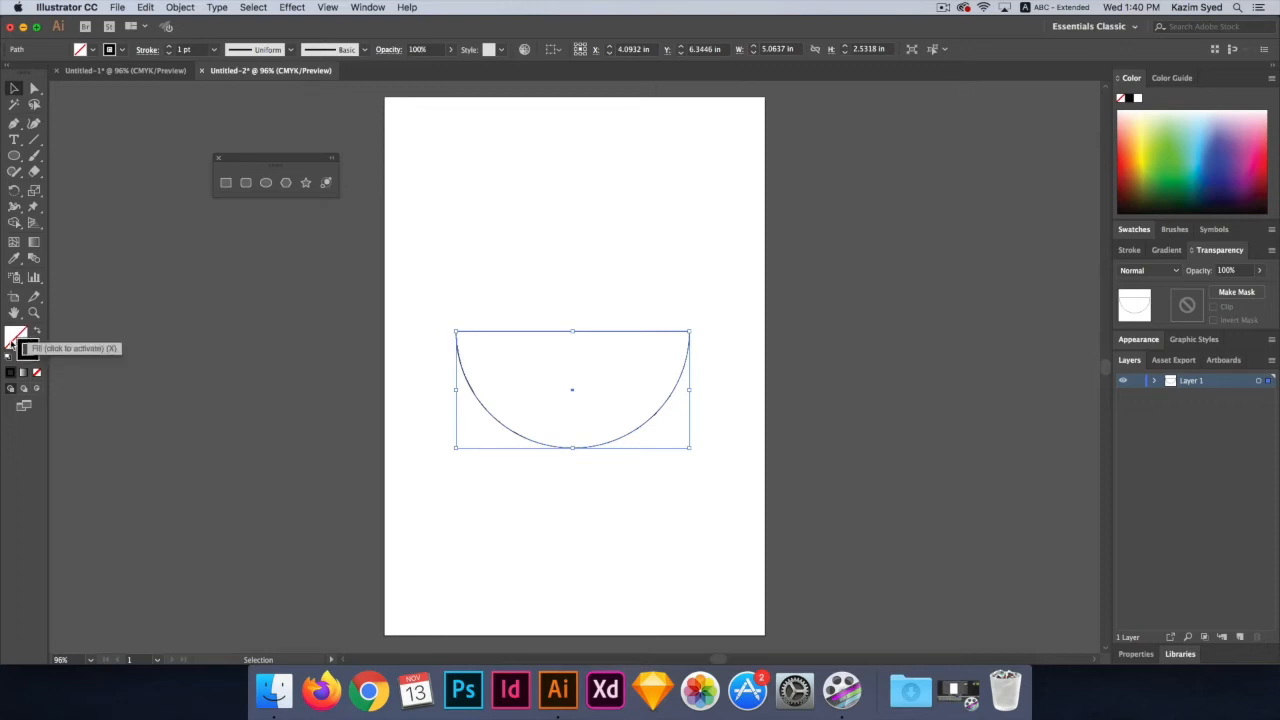
{"action": "left_click", "coordinate": [16, 336]}
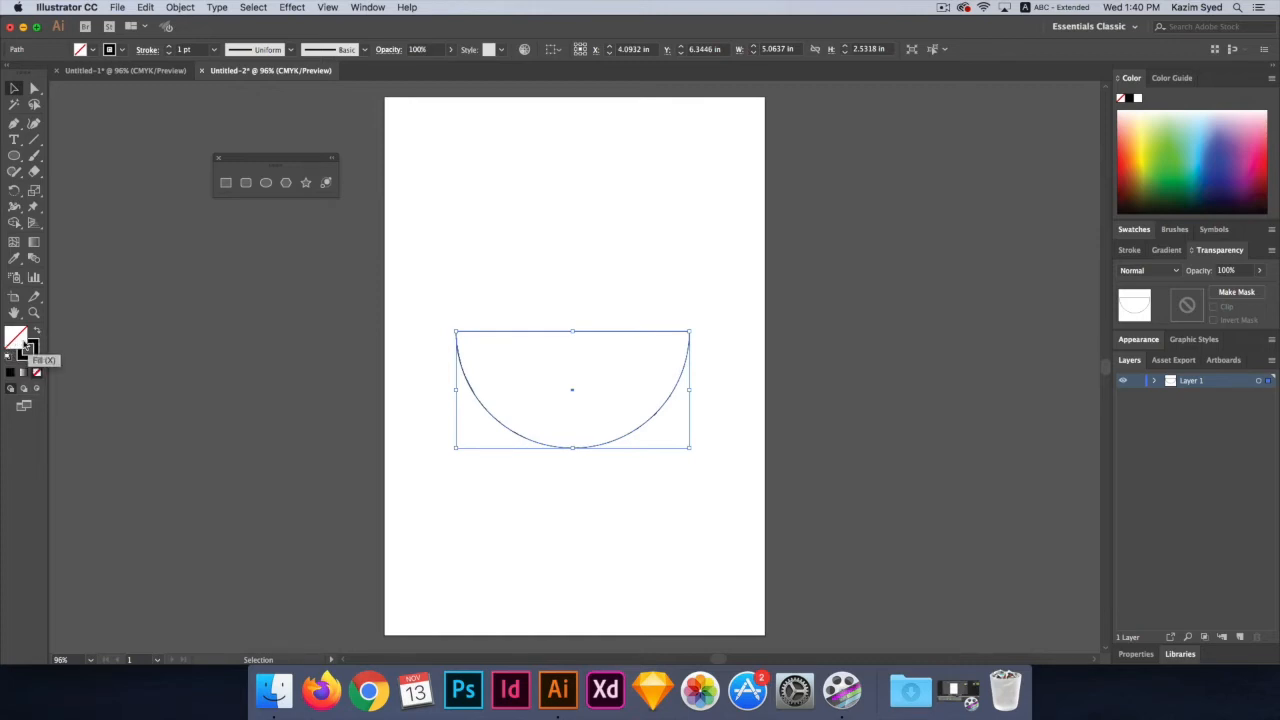
{"action": "double_click", "coordinate": [17, 340]}
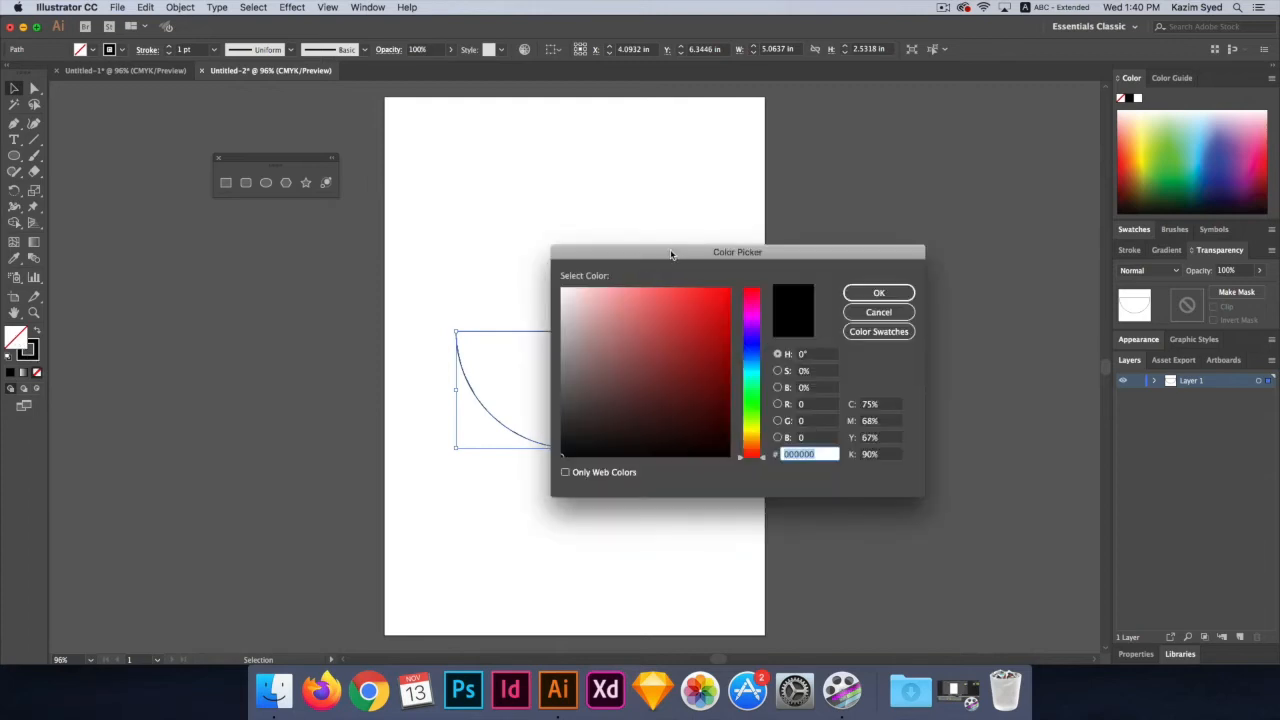
{"action": "left_click_drag", "start_coordinate": [671, 254], "coordinate": [802, 216]}
{"action": "left_click", "coordinate": [825, 290]}
{"action": "left_click_drag", "start_coordinate": [825, 290], "coordinate": [832, 280]}
{"action": "left_click", "coordinate": [887, 333]}
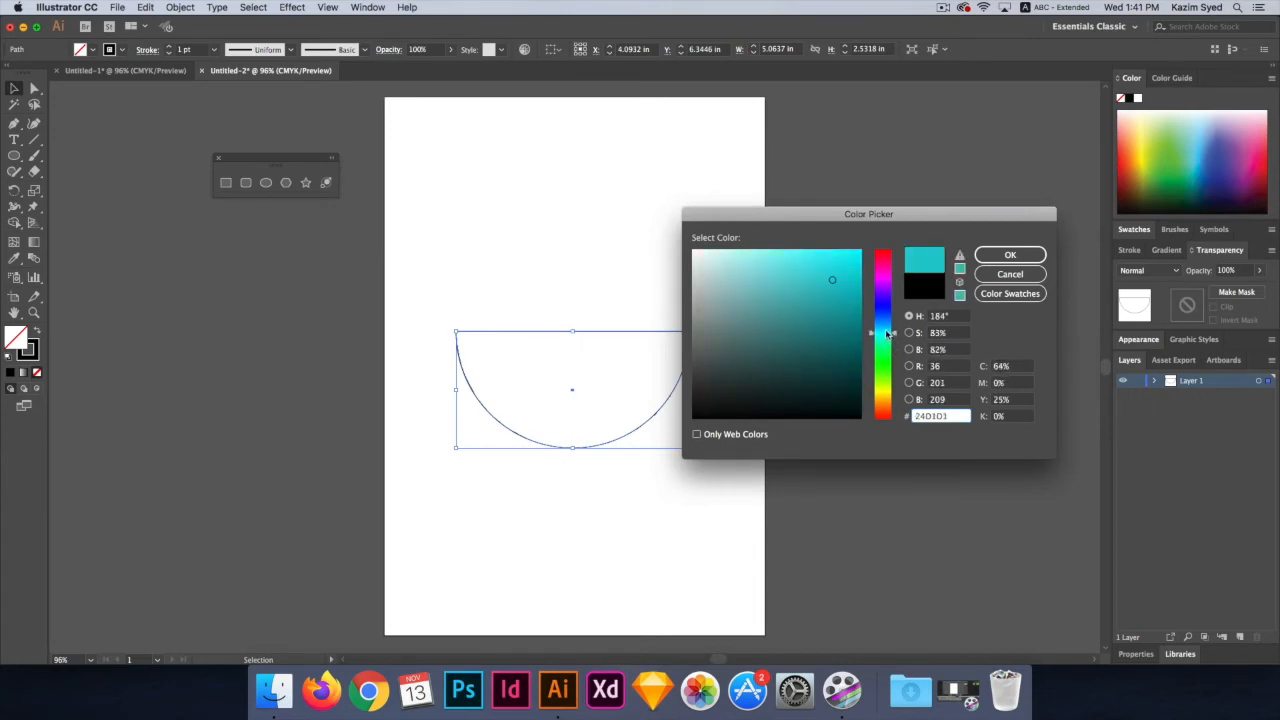
{"action": "left_click", "coordinate": [1010, 255]}
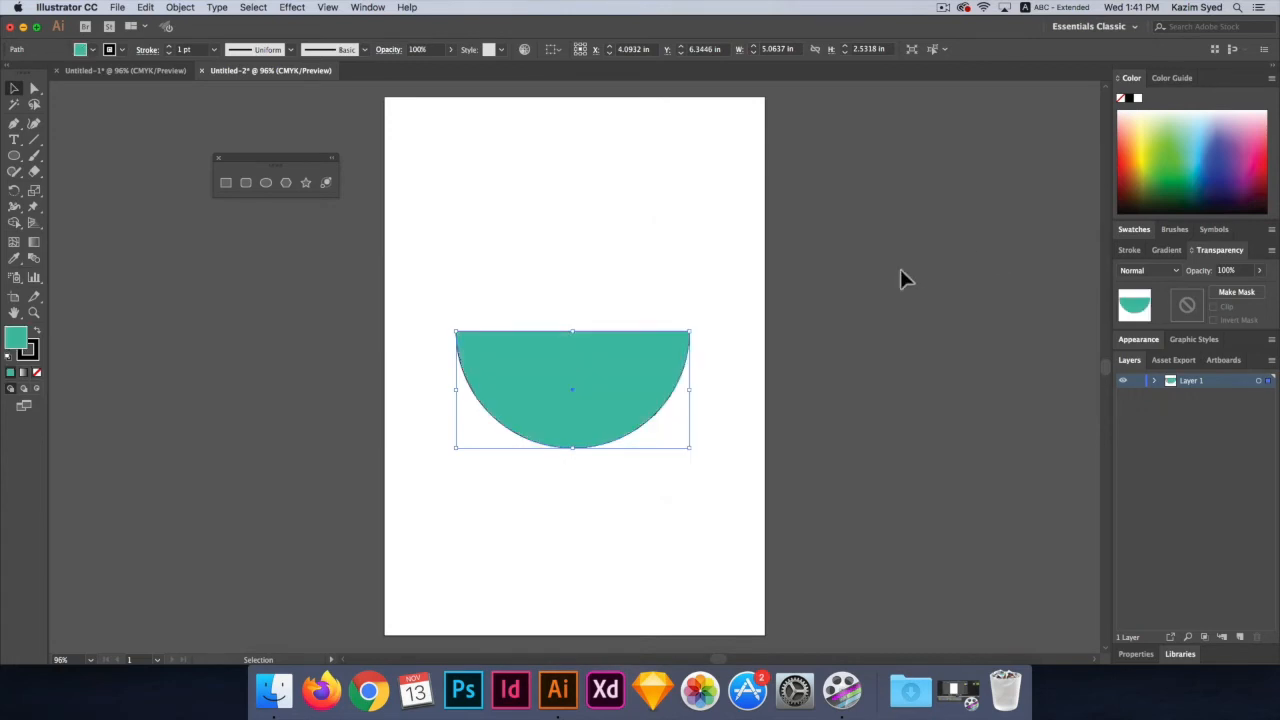
- Change the half circle's stroke color to bright red
{"action": "double_click", "coordinate": [30, 349]}
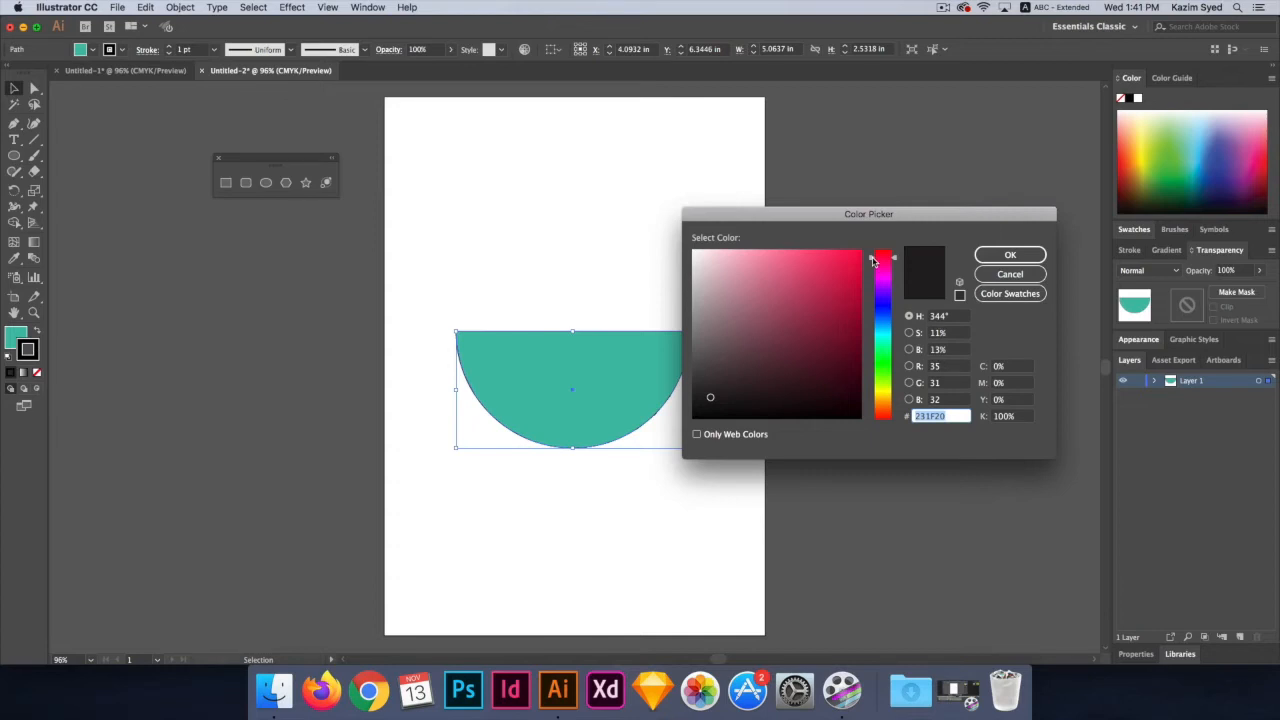
{"action": "left_click_drag", "start_coordinate": [885, 334], "coordinate": [884, 426]}
{"action": "left_click_drag", "start_coordinate": [837, 321], "coordinate": [860, 259]}
{"action": "left_click", "coordinate": [1010, 256]}
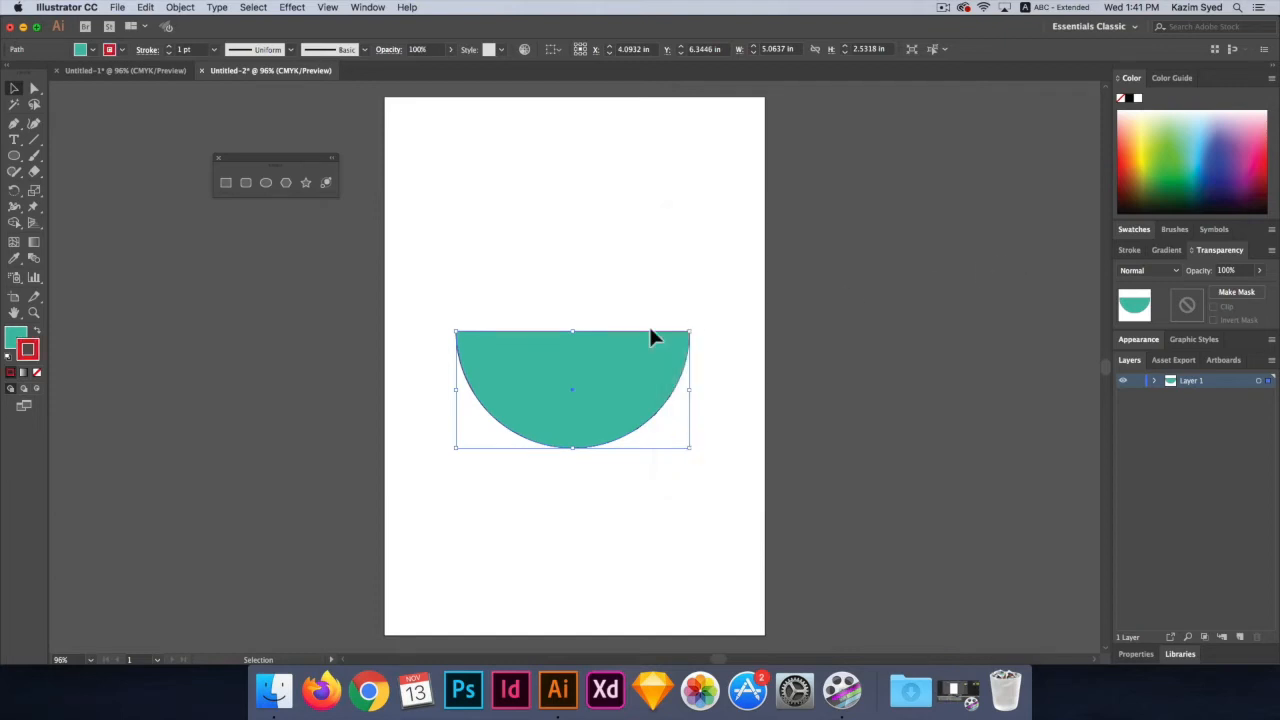
- Set the half circle's stroke weight to 5 pt, and step it up and down to 7 pt
{"action": "left_click", "coordinate": [435, 386]}
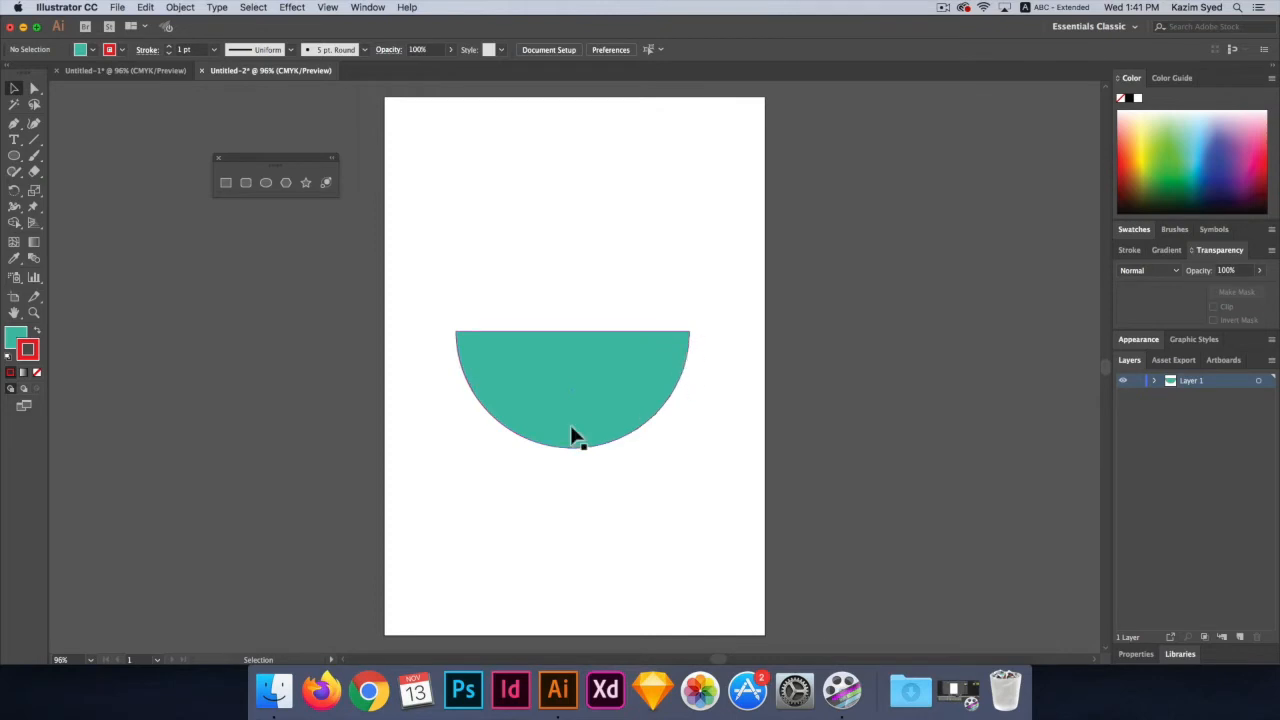
{"action": "left_click", "coordinate": [617, 380]}
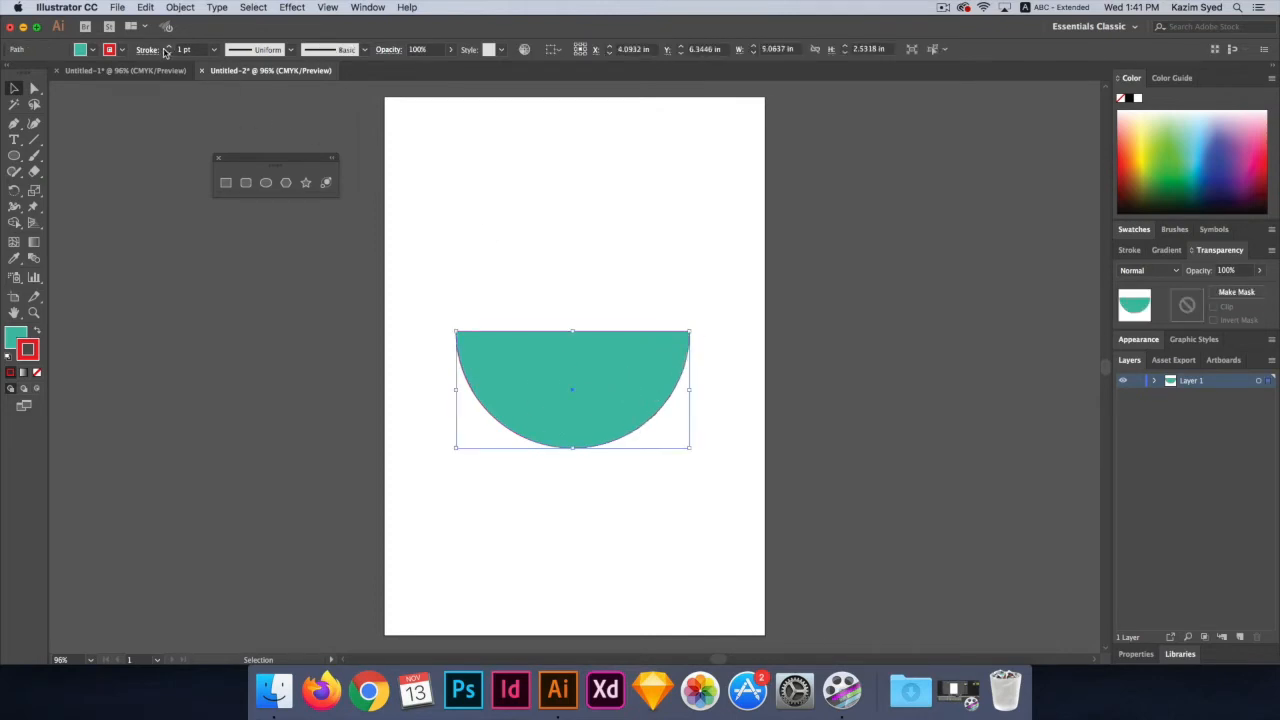
{"action": "left_click", "coordinate": [214, 50]}
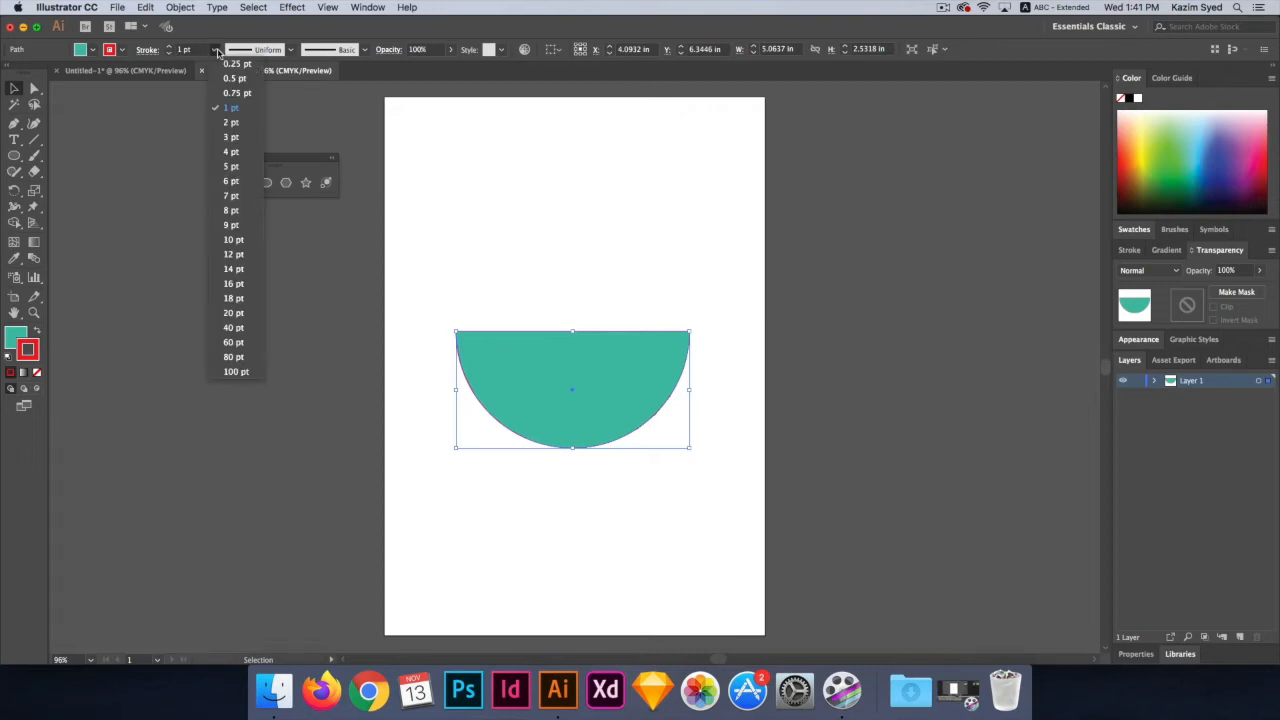
{"action": "left_click", "coordinate": [245, 167]}
{"action": "left_click", "coordinate": [170, 46]}
{"action": "left_click", "coordinate": [170, 46]}
{"action": "left_click", "coordinate": [170, 46]}
{"action": "left_click", "coordinate": [170, 46]}
{"action": "left_click", "coordinate": [170, 52]}
{"action": "left_click", "coordinate": [170, 52]}
{"action": "left_click", "coordinate": [170, 52]}
{"action": "left_click", "coordinate": [170, 52]}
{"action": "left_click", "coordinate": [170, 47]}
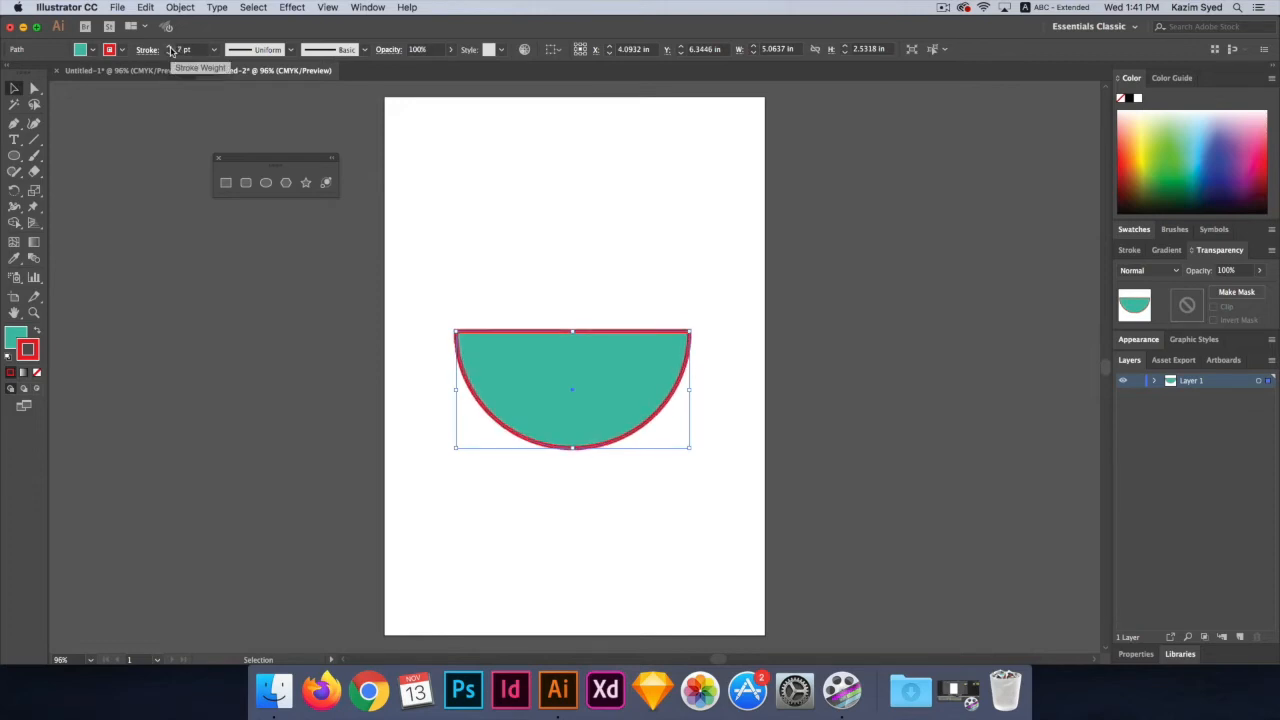
- Set the half circle's stroke weight to 10 pt
{"action": "left_click", "coordinate": [192, 50]}
{"action": "type", "text": "10"}
{"action": "key", "text": "Return"}
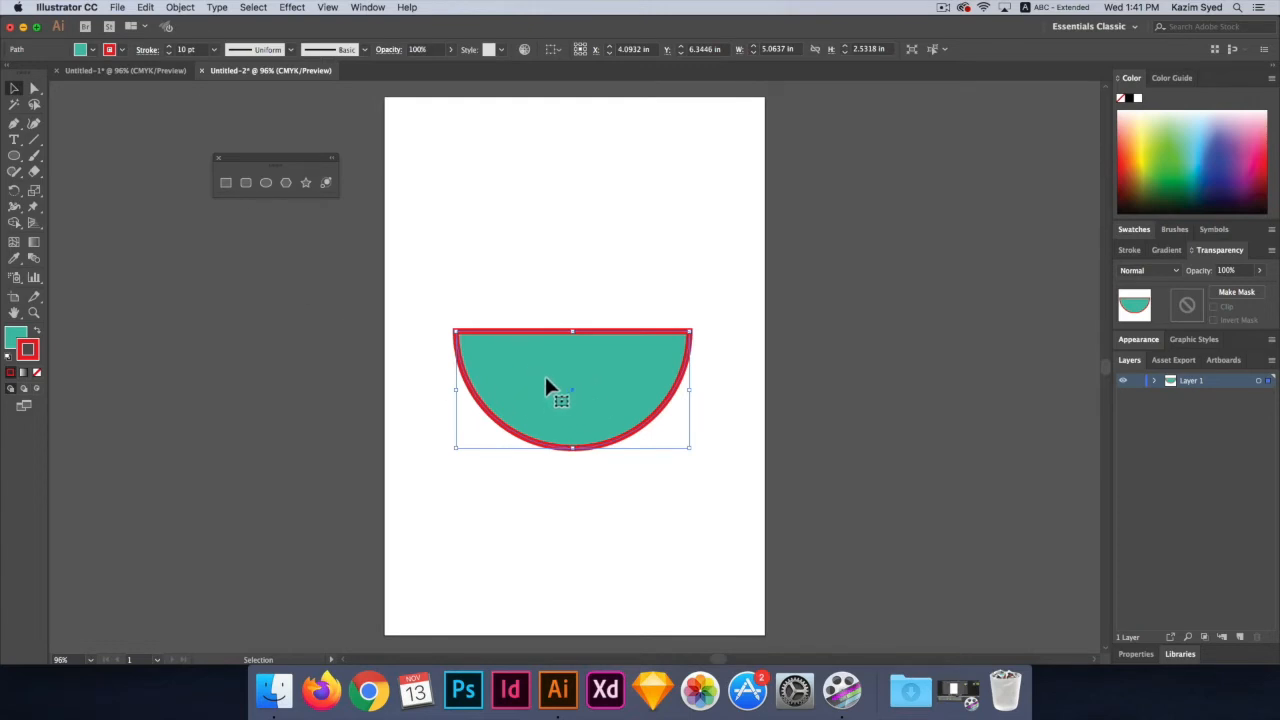
- Recolor the half circle with a purple stroke and a light blue fill, and deselect it
{"action": "left_click", "coordinate": [122, 51]}
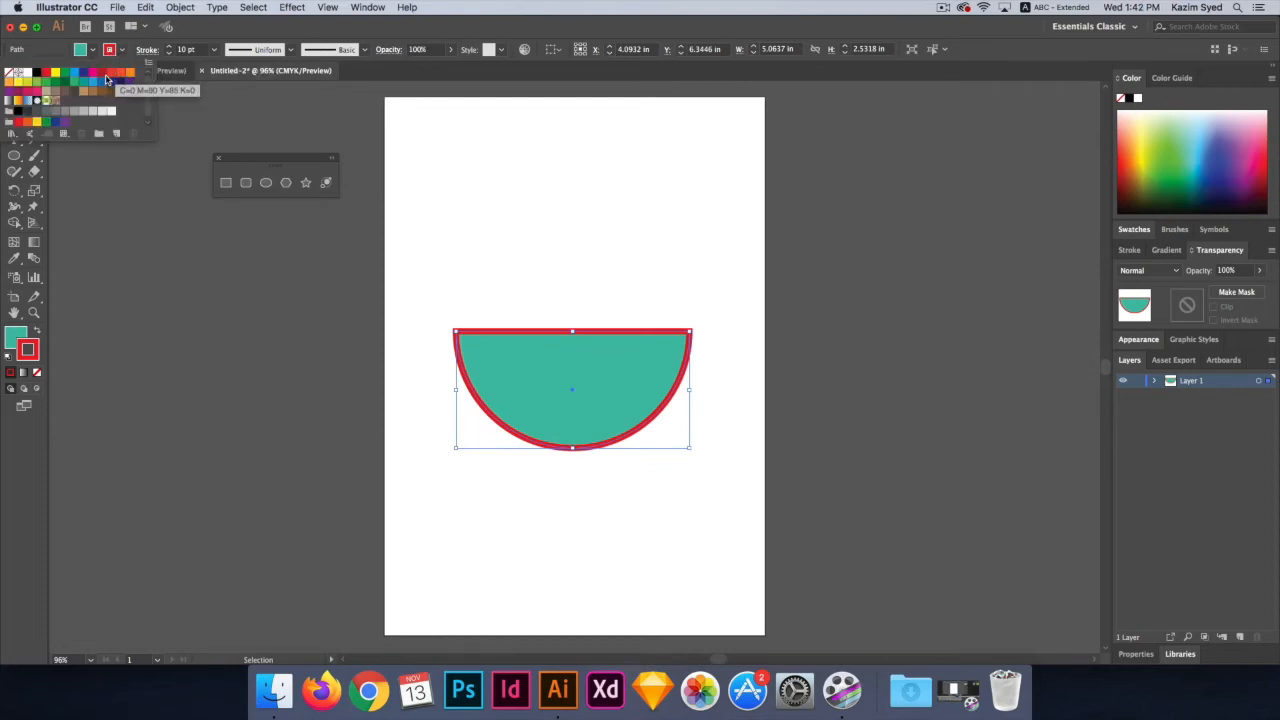
{"action": "left_click", "coordinate": [133, 85]}
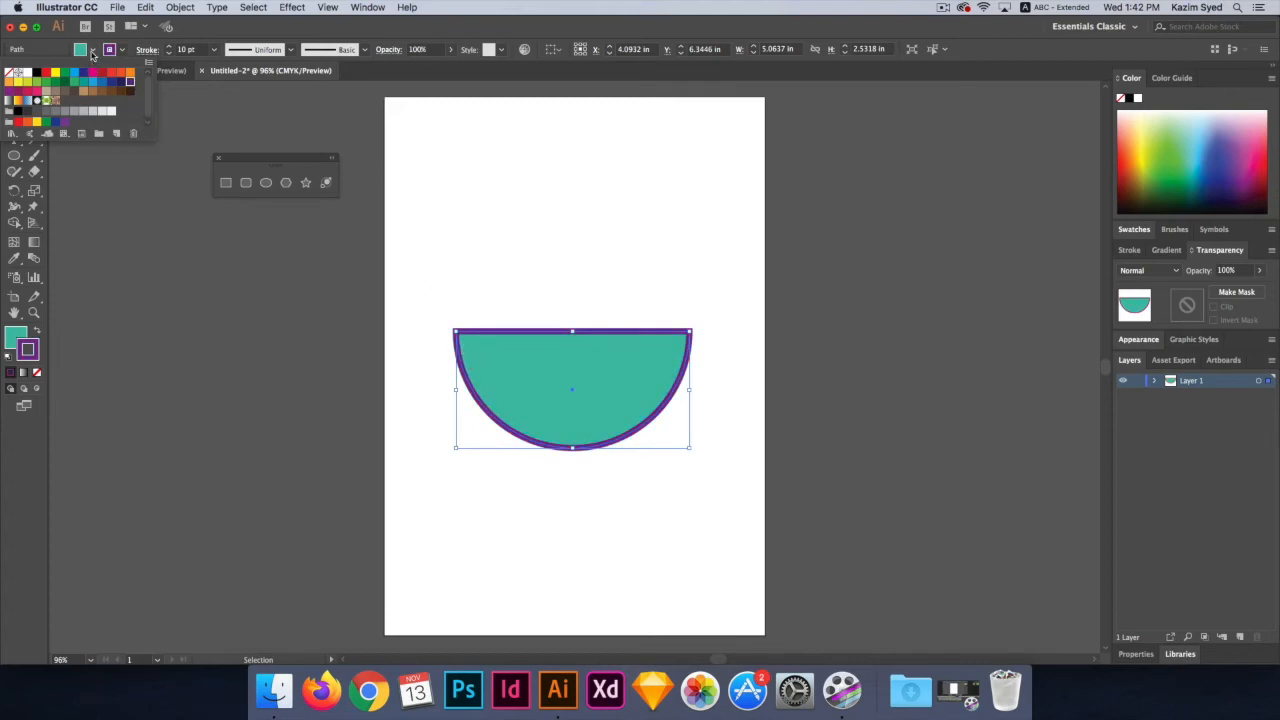
{"action": "left_click", "coordinate": [89, 52]}
{"action": "left_click", "coordinate": [89, 52]}
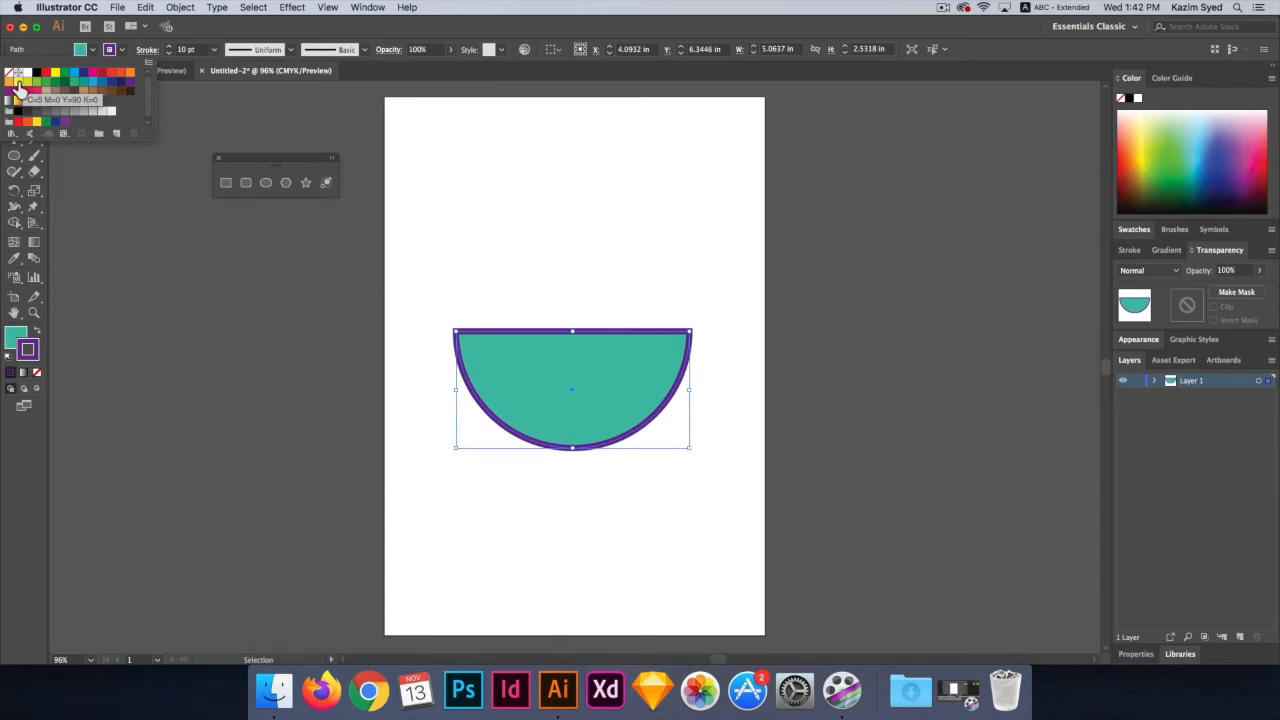
{"action": "left_click", "coordinate": [55, 85]}
{"action": "left_click", "coordinate": [75, 88]}
{"action": "left_click", "coordinate": [50, 88]}
{"action": "left_click", "coordinate": [95, 86]}
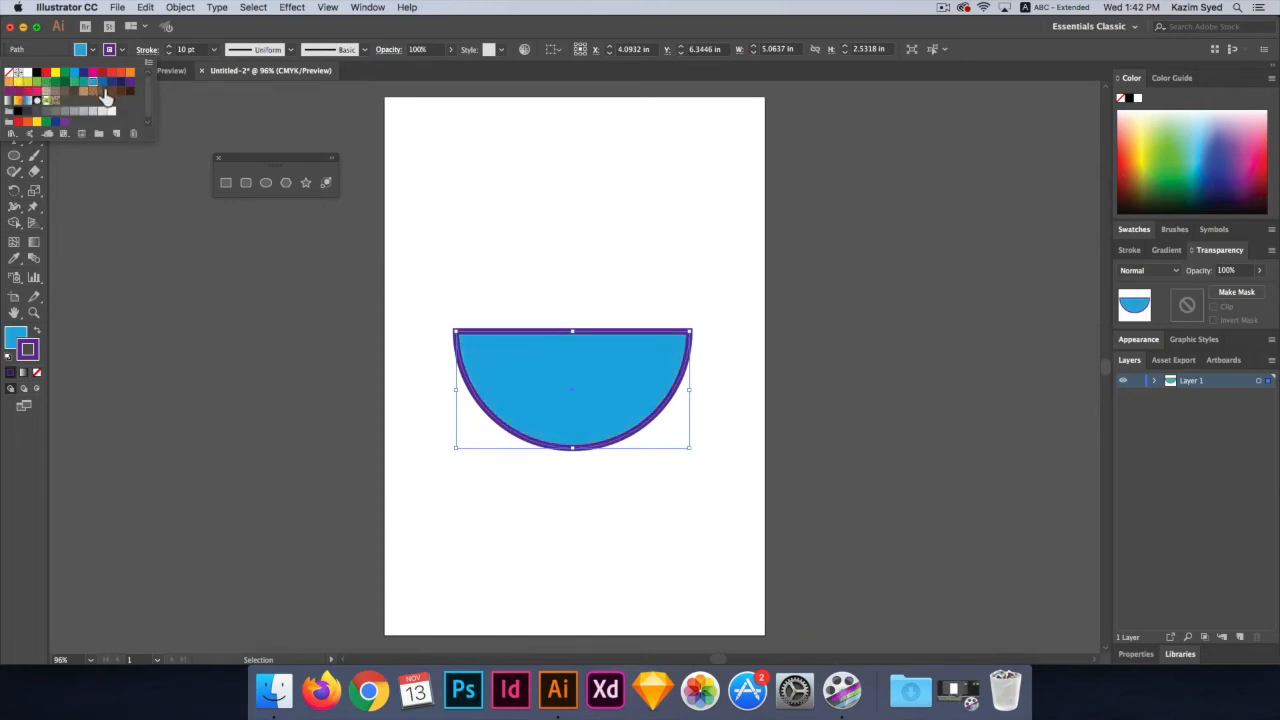
{"action": "left_click", "coordinate": [210, 213]}
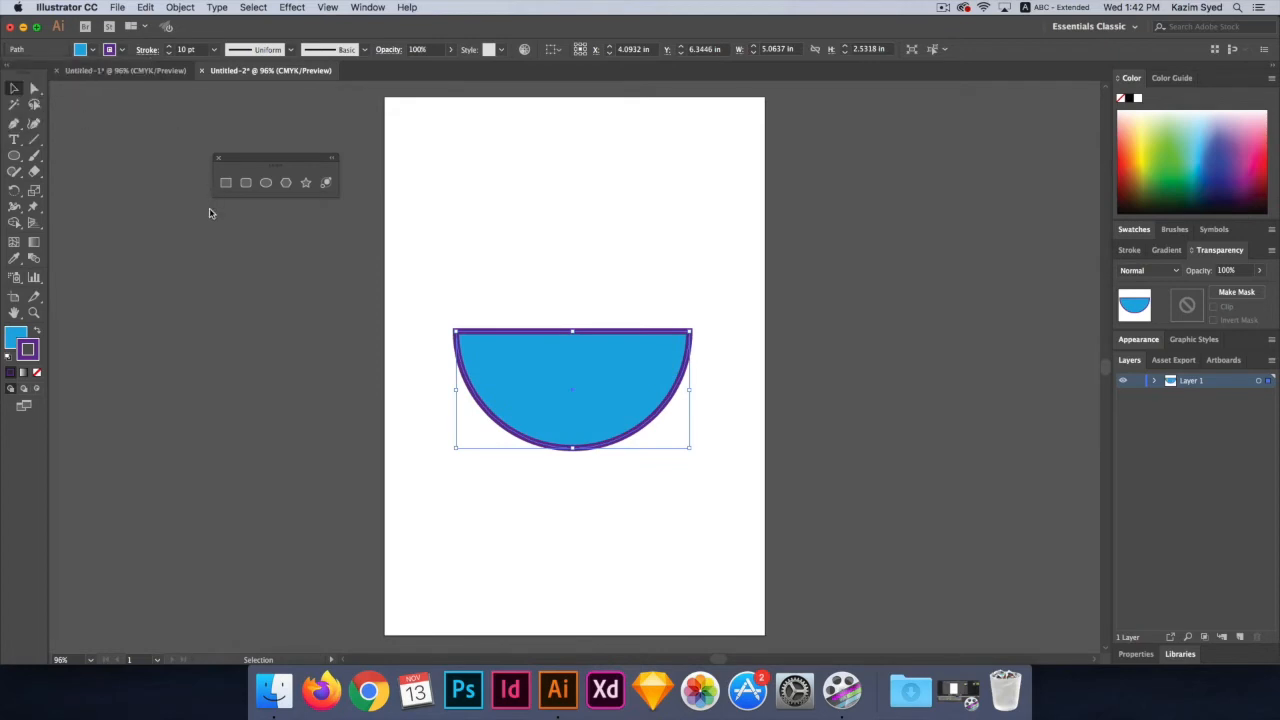
{"action": "left_click", "coordinate": [474, 272]}
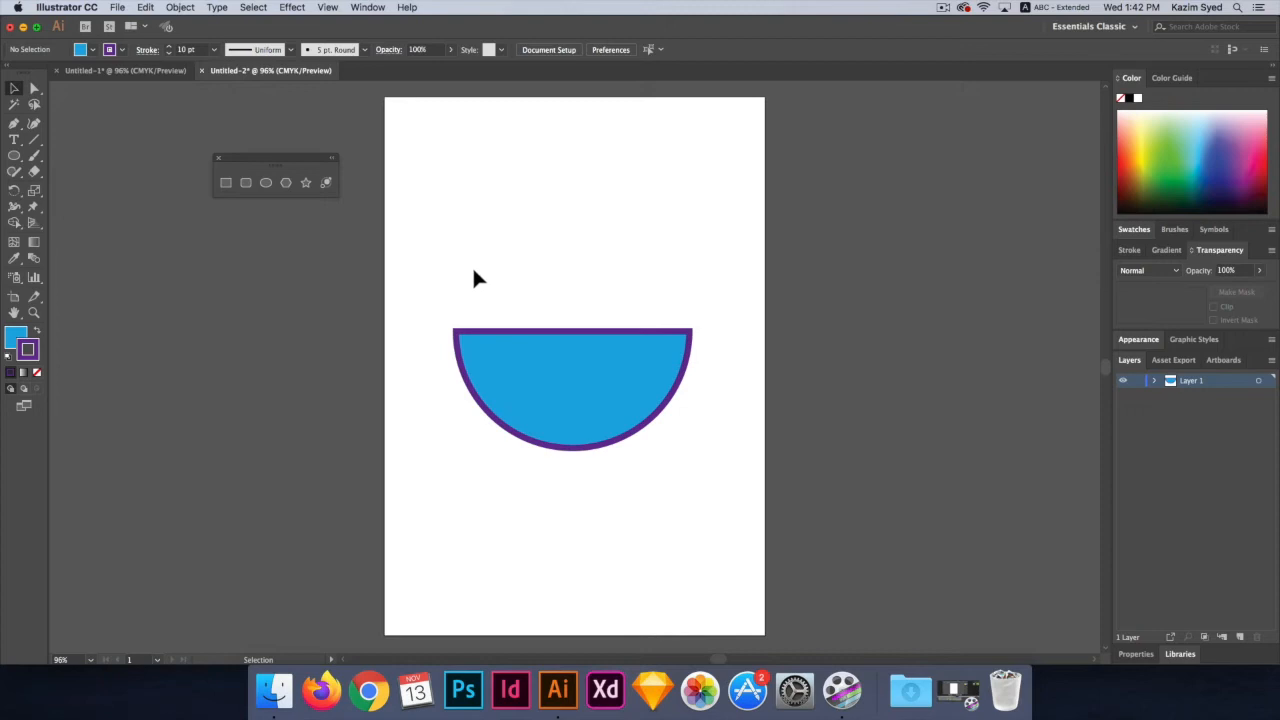
- In the Untitled-1 document, draw a circle about 91 pt wide over the face of the first grinning emoji
{"action": "left_click", "coordinate": [124, 71]}
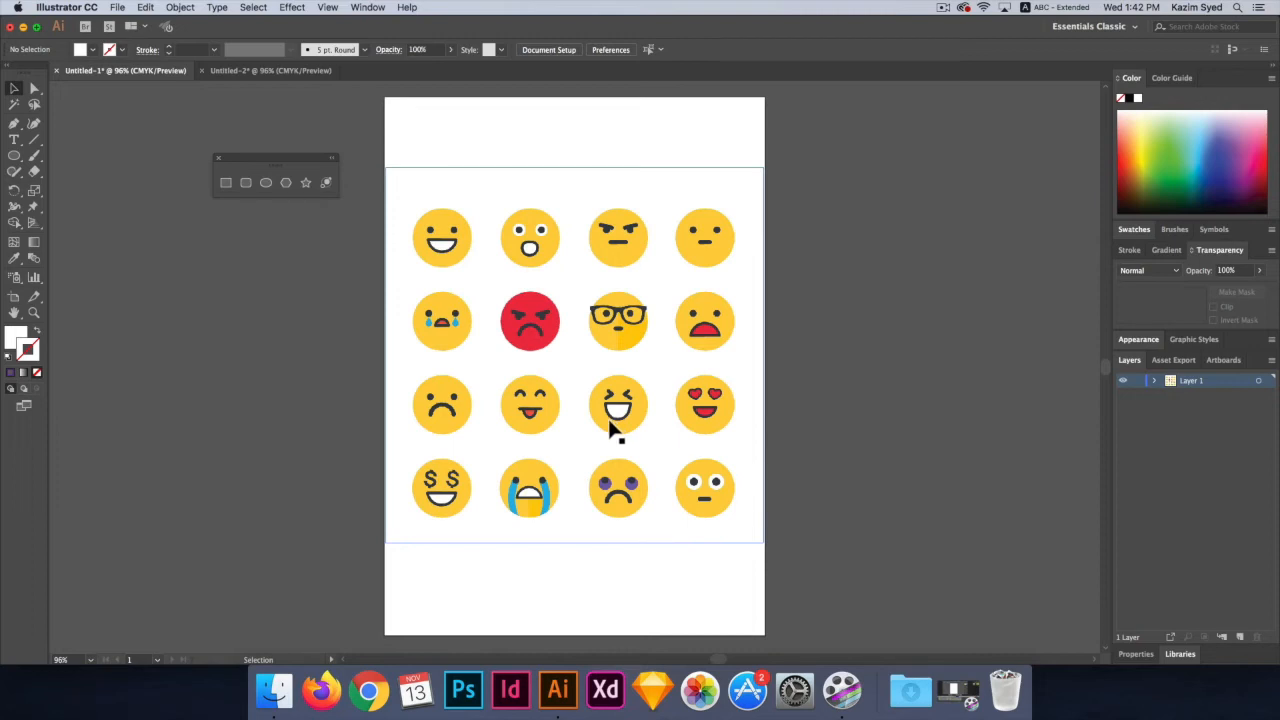
{"action": "key", "text": "super+equal"}
{"action": "key", "text": "super+equal"}
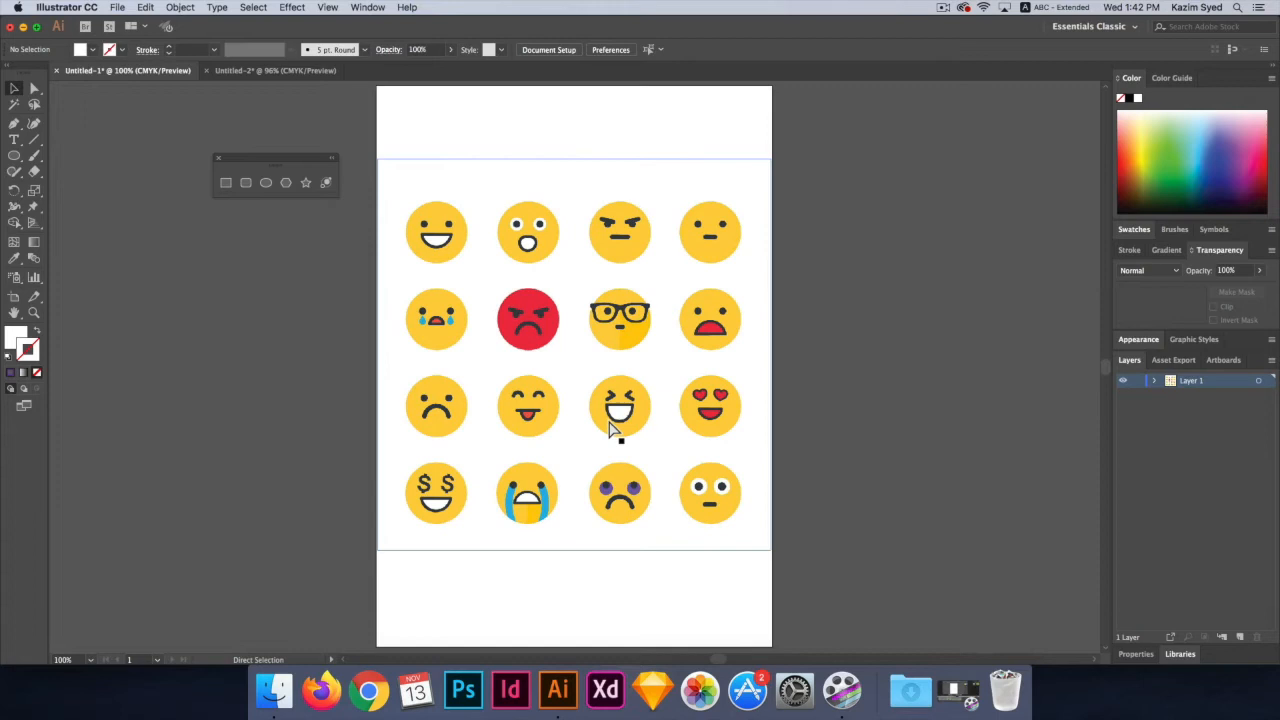
{"action": "scroll", "coordinate": [599, 395], "scroll_direction": "down", "scroll_amount": 3}
{"action": "scroll", "coordinate": [596, 396], "scroll_direction": "up", "scroll_amount": 5}
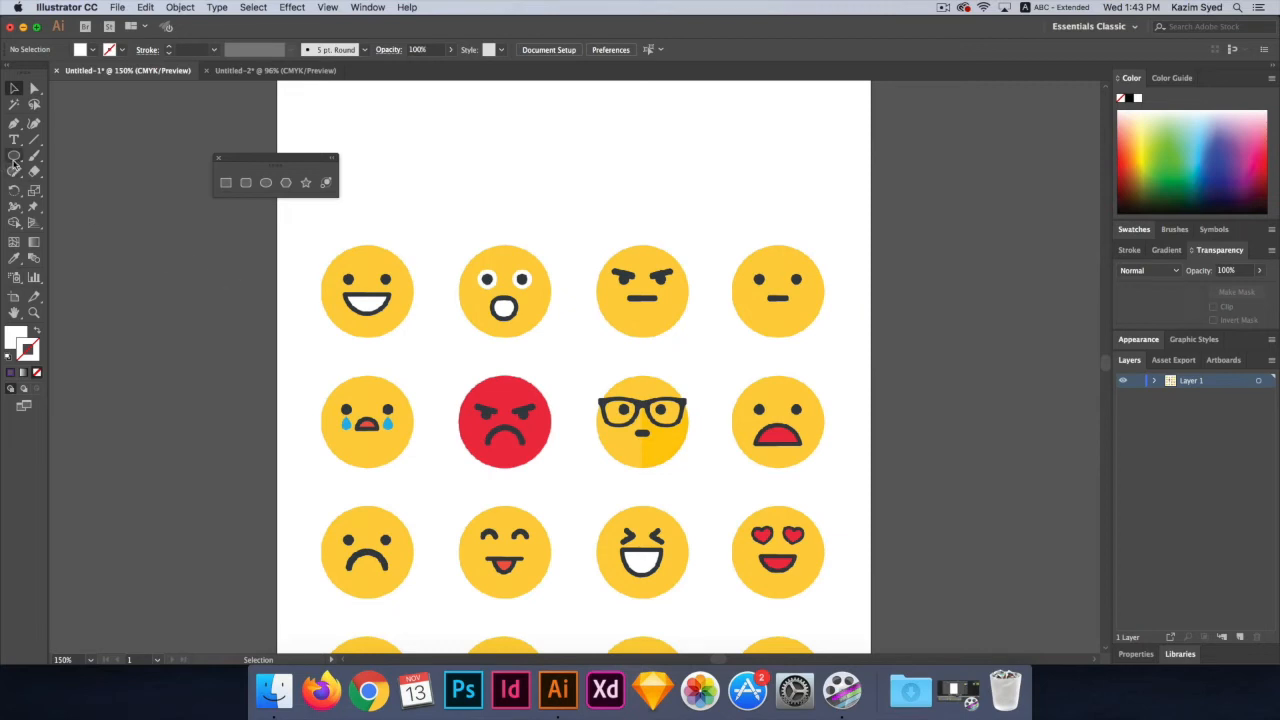
{"action": "left_click", "coordinate": [266, 184]}
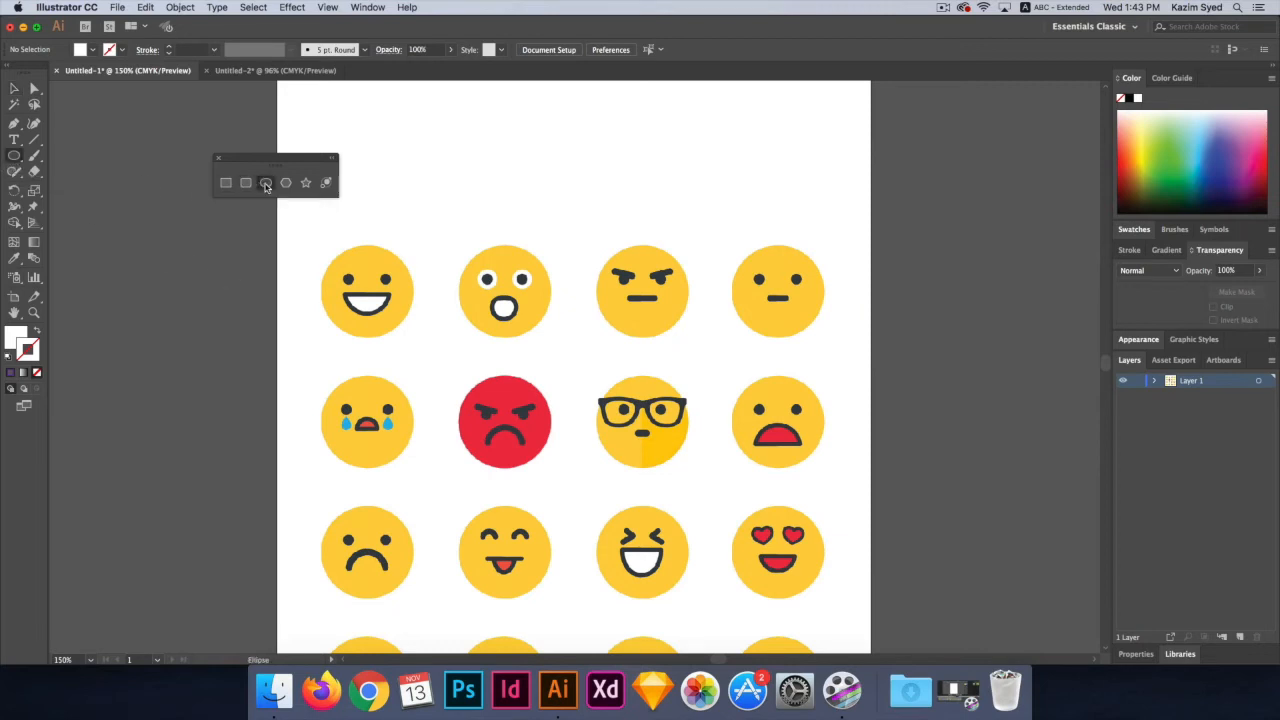
{"action": "left_click_drag", "start_coordinate": [325, 250], "coordinate": [415, 340]}
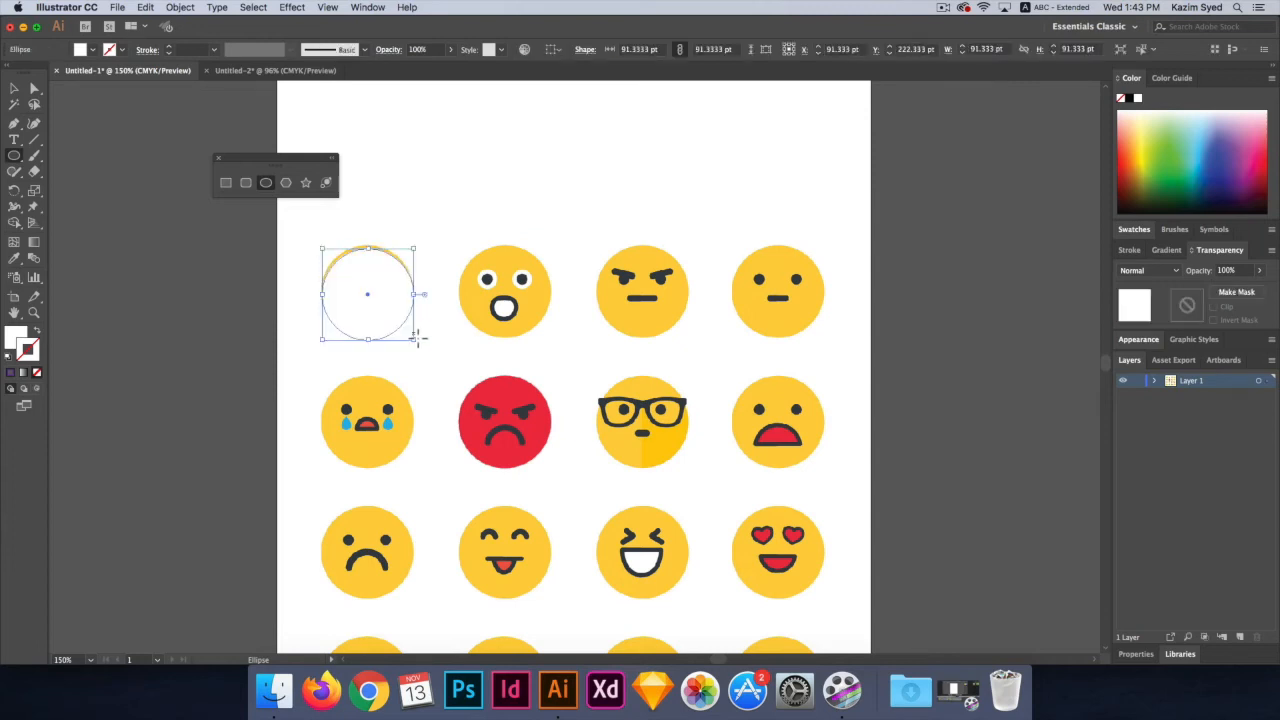
- Align the circle with the grinning emoji's face and enlarge it to about 94 pt
{"action": "left_click", "coordinate": [12, 89]}
{"action": "left_click_drag", "start_coordinate": [348, 286], "coordinate": [347, 280]}
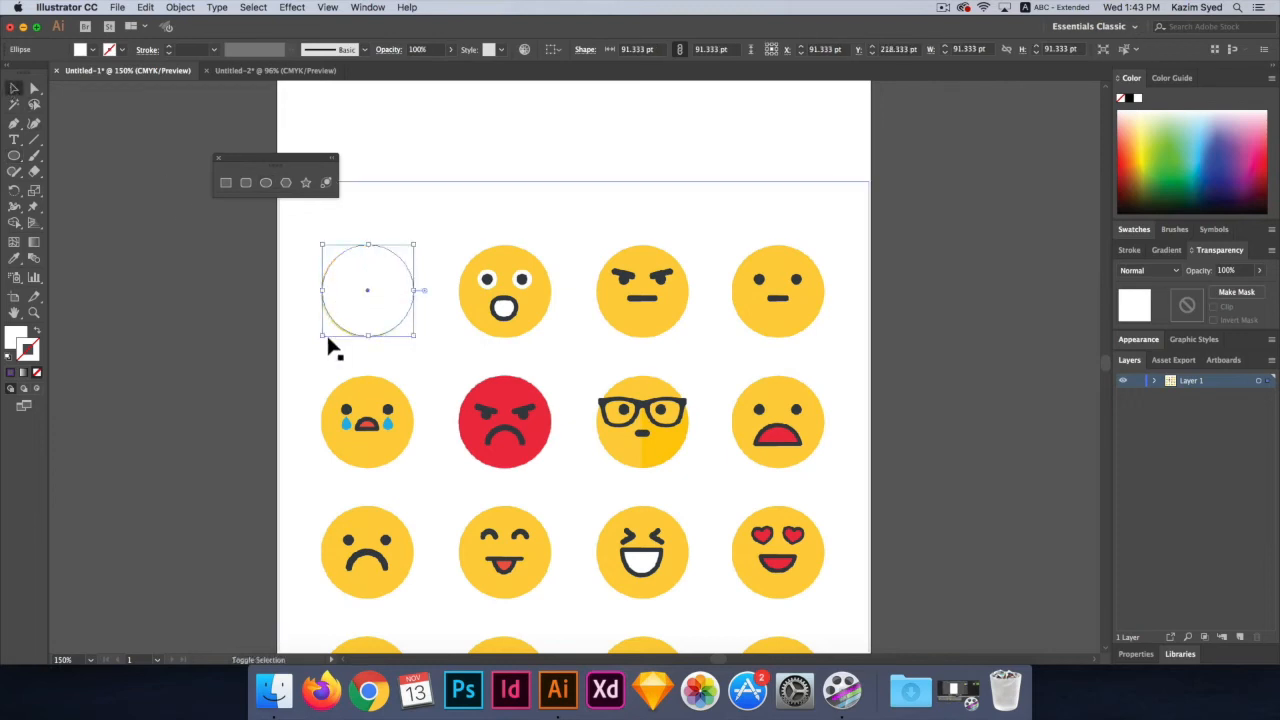
{"action": "left_click_drag", "start_coordinate": [323, 337], "coordinate": [322, 337]}
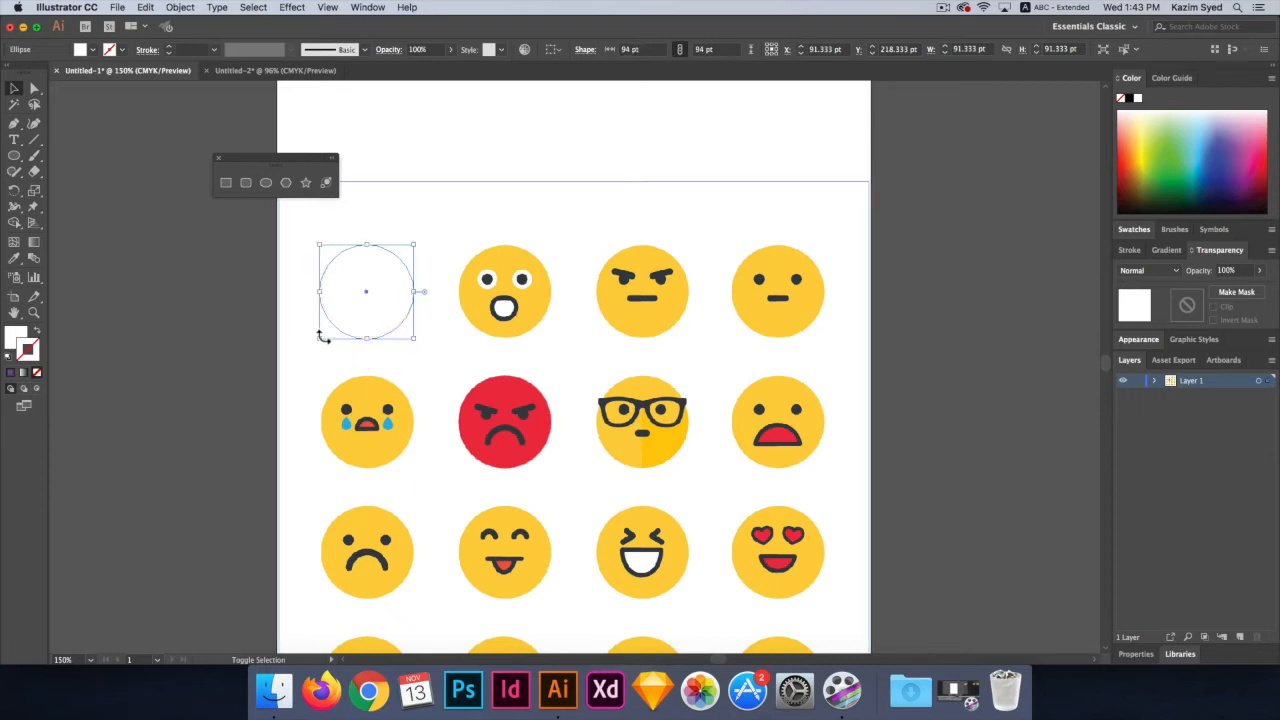
- Give the face circle a black stroke and remove its fill
{"action": "left_click", "coordinate": [122, 53]}
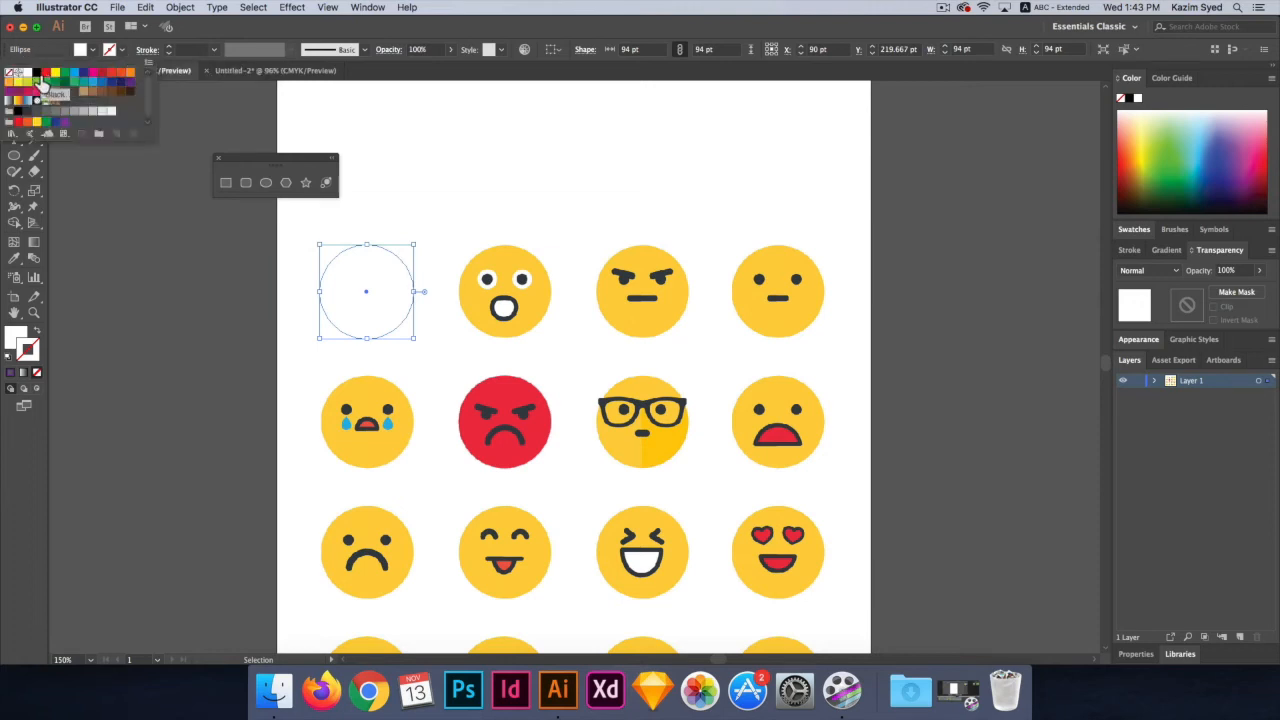
{"action": "left_click", "coordinate": [37, 73]}
{"action": "left_click", "coordinate": [95, 52]}
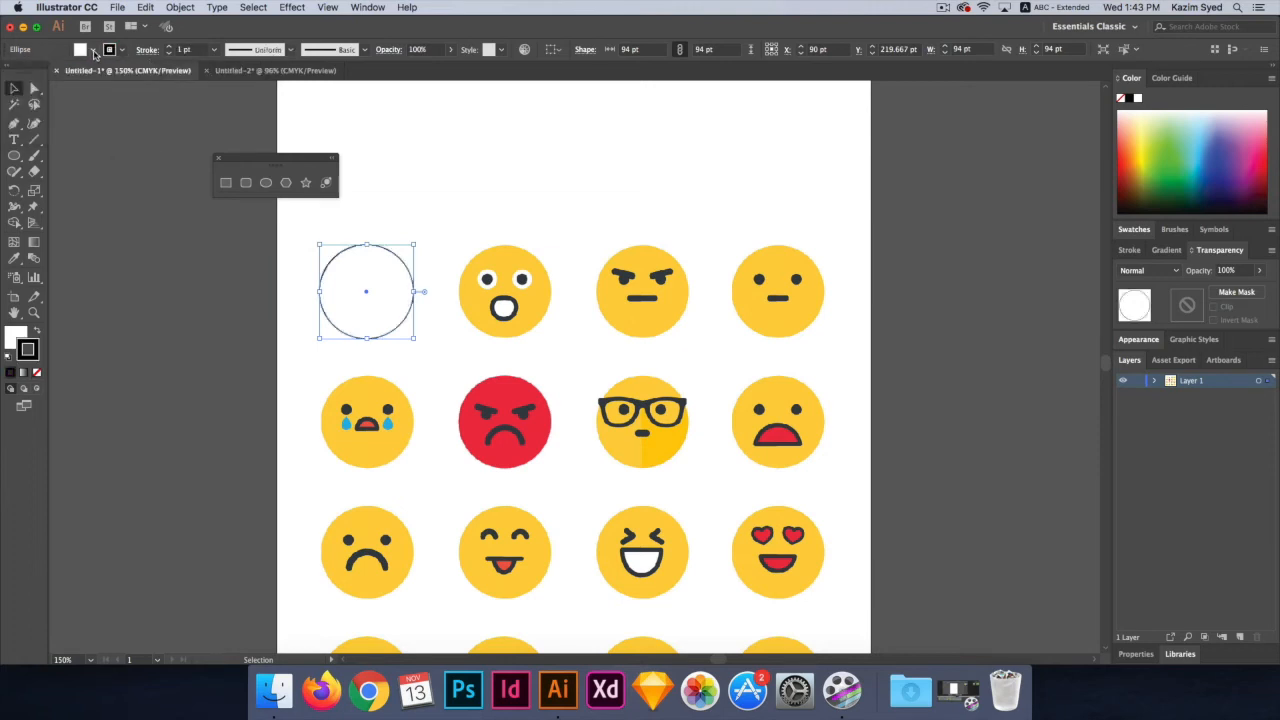
{"action": "left_click", "coordinate": [95, 53]}
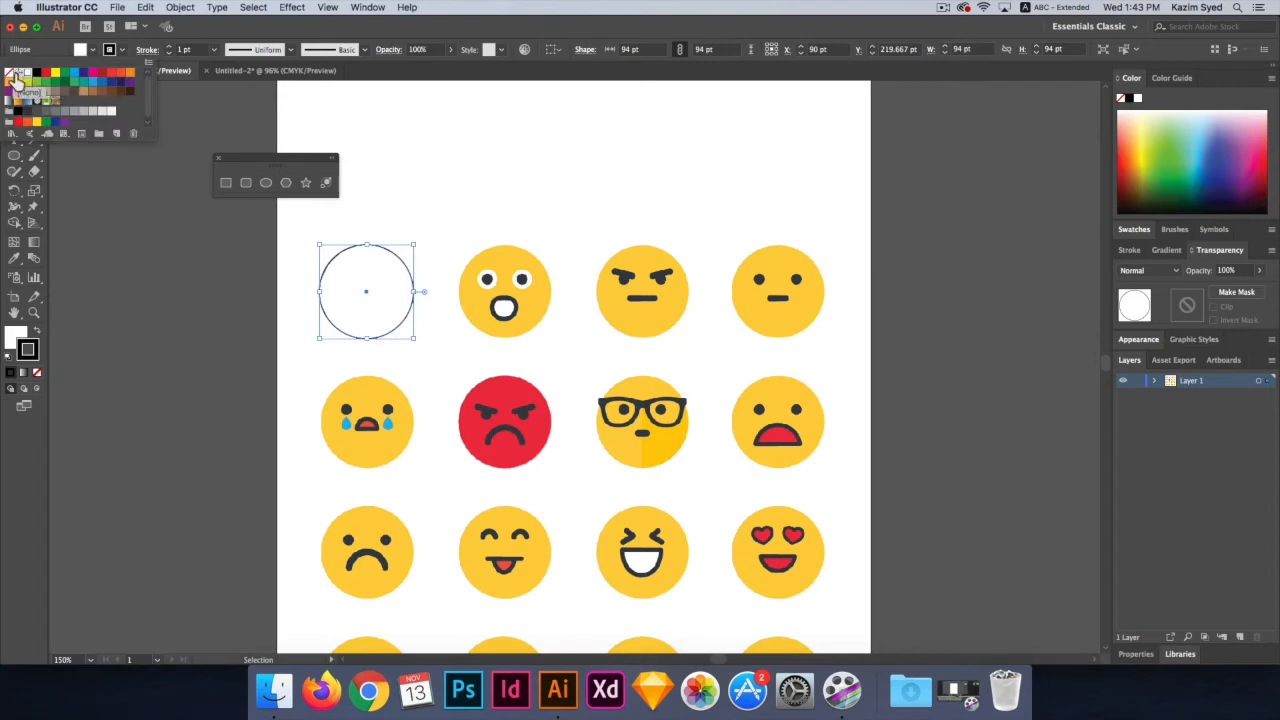
{"action": "left_click", "coordinate": [16, 80]}
{"action": "left_click", "coordinate": [443, 163]}
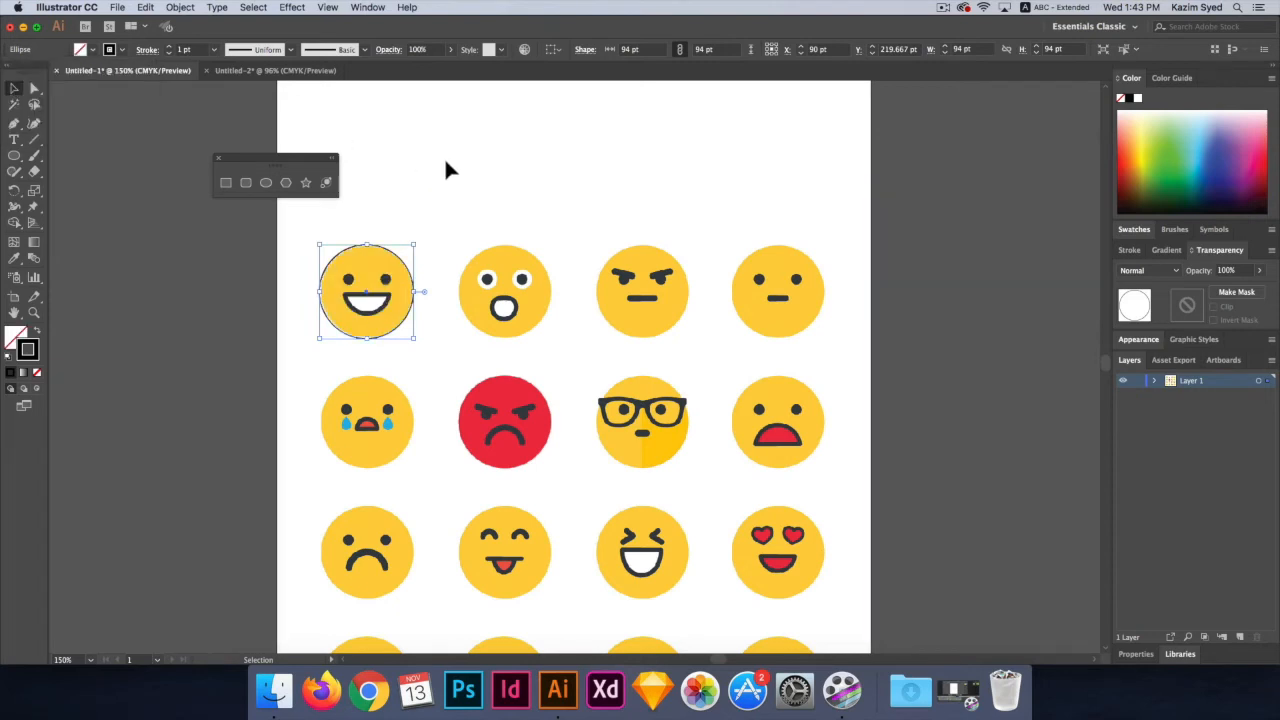
{"action": "left_click", "coordinate": [170, 301]}
- Move the outlined circle off the grinning emoji into the blank area above the first two emojis
{"action": "left_click_drag", "start_coordinate": [337, 270], "coordinate": [430, 200]}
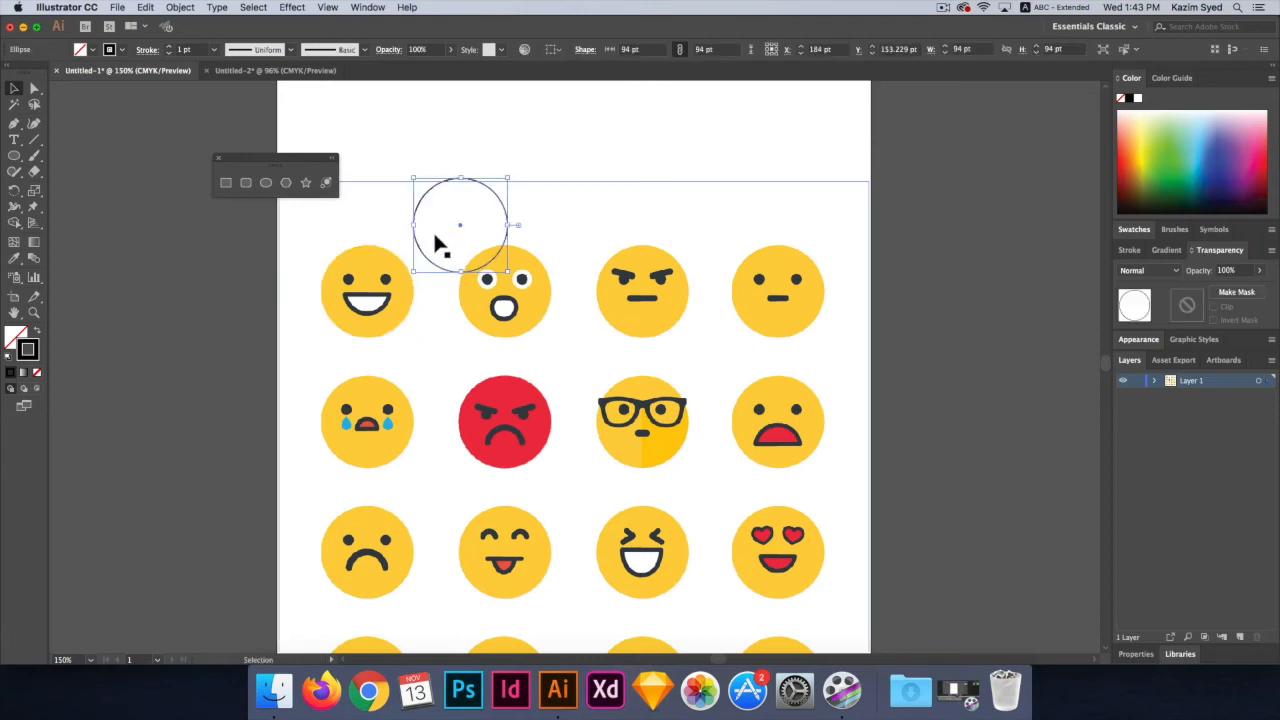
{"action": "left_click_drag", "start_coordinate": [433, 270], "coordinate": [422, 249]}
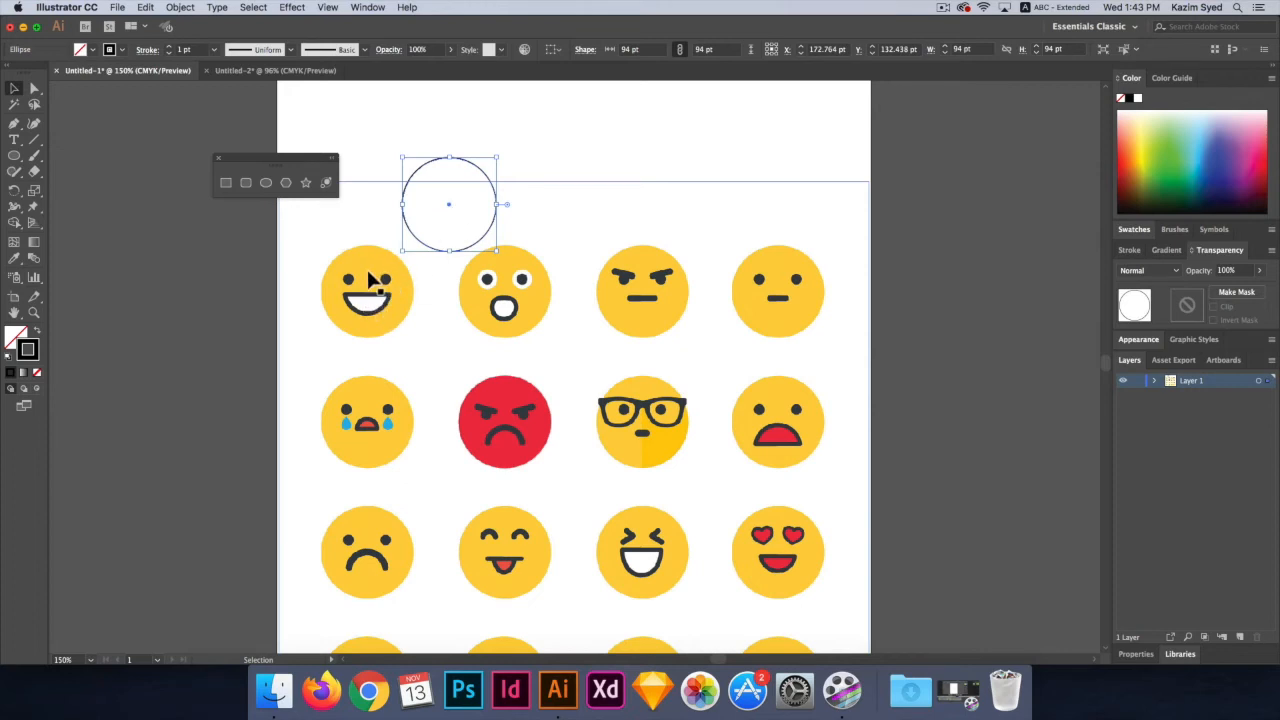
{"action": "mouse_move", "coordinate": [421, 239]}
{"action": "left_mouse_down"}
{"action": "mouse_move", "coordinate": [425, 256]}
{"action": "mouse_move", "coordinate": [440, 252]}
{"action": "mouse_move", "coordinate": [506, 177]}
{"action": "mouse_move", "coordinate": [429, 251]}
{"action": "left_mouse_up"}
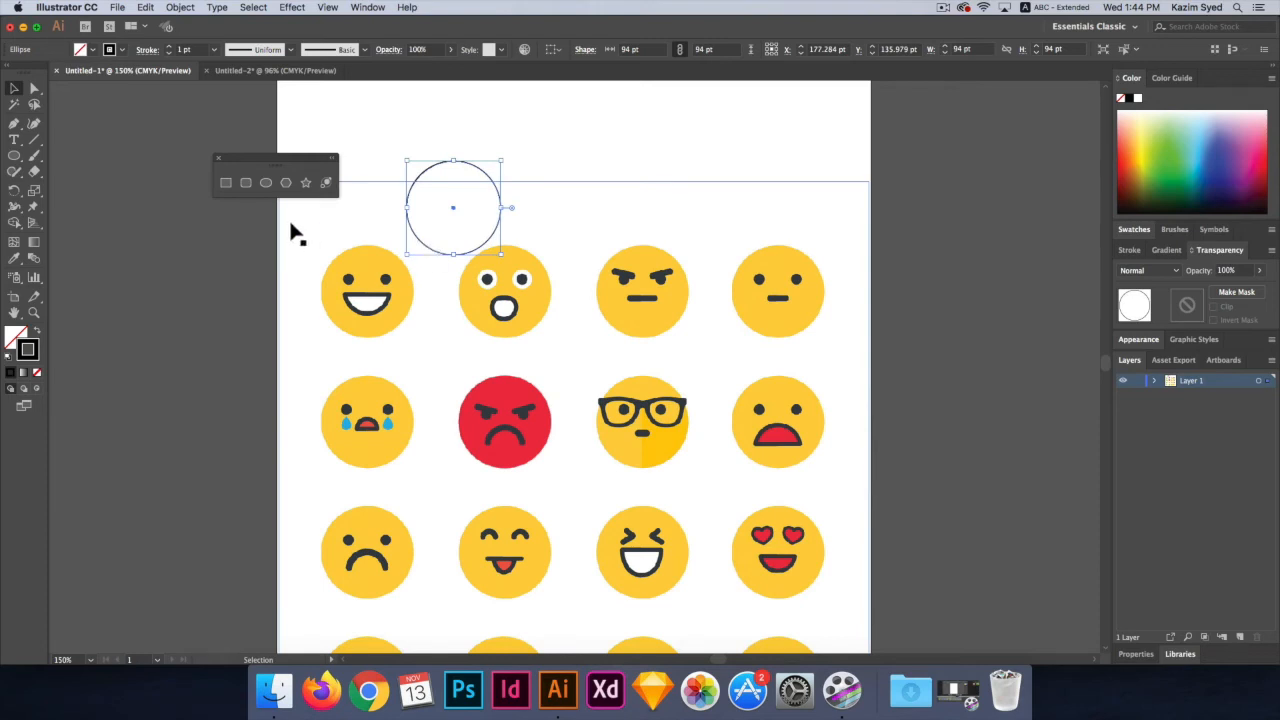
- Place the outlined circle back around the grinning emoji's face and deselect it
{"action": "key", "text": "a"}
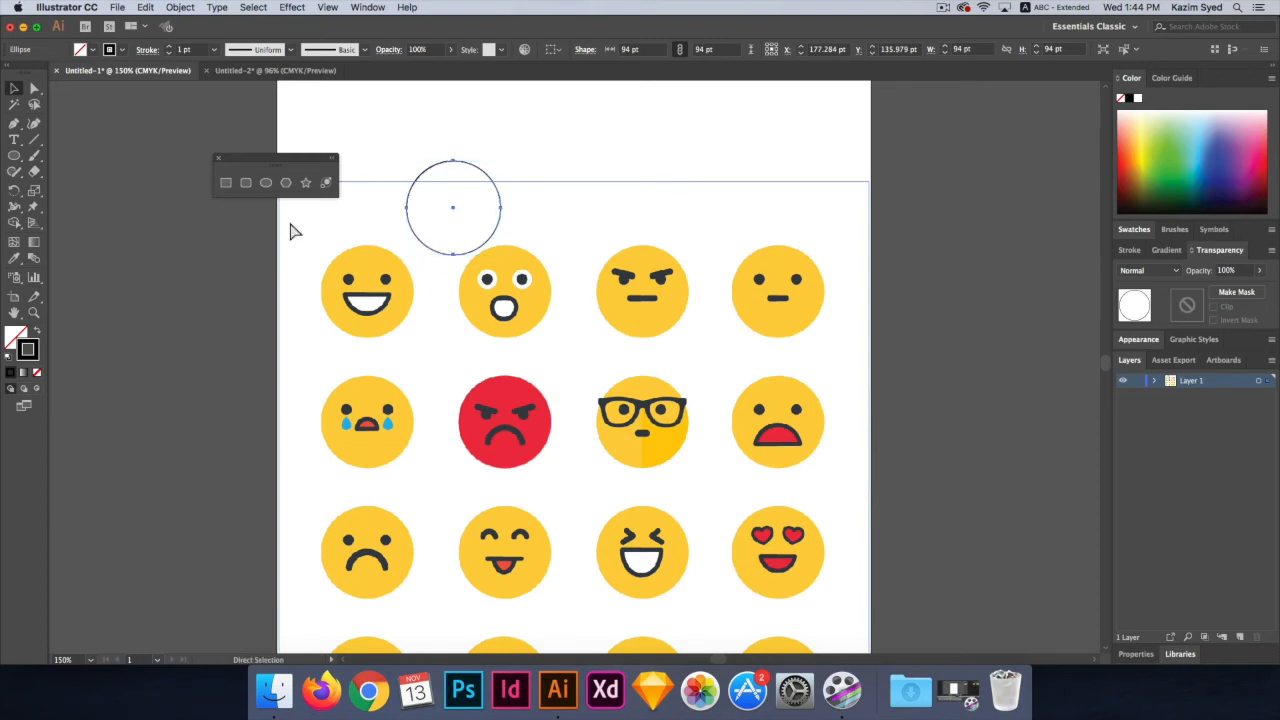
{"action": "key", "text": "super+="}
{"action": "key", "text": "super+="}
{"action": "left_click_drag", "start_coordinate": [394, 264], "coordinate": [426, 157]}
{"action": "left_click_drag", "start_coordinate": [514, 284], "coordinate": [341, 450]}
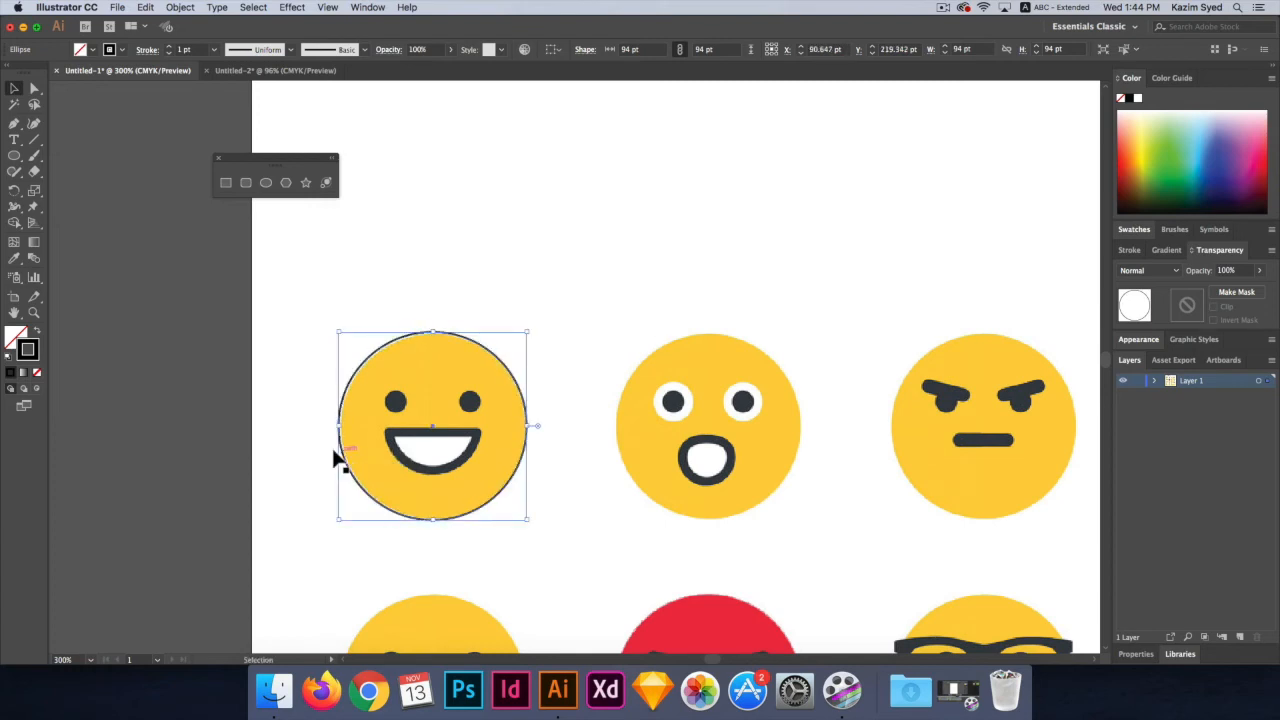
{"action": "left_click", "coordinate": [179, 334]}
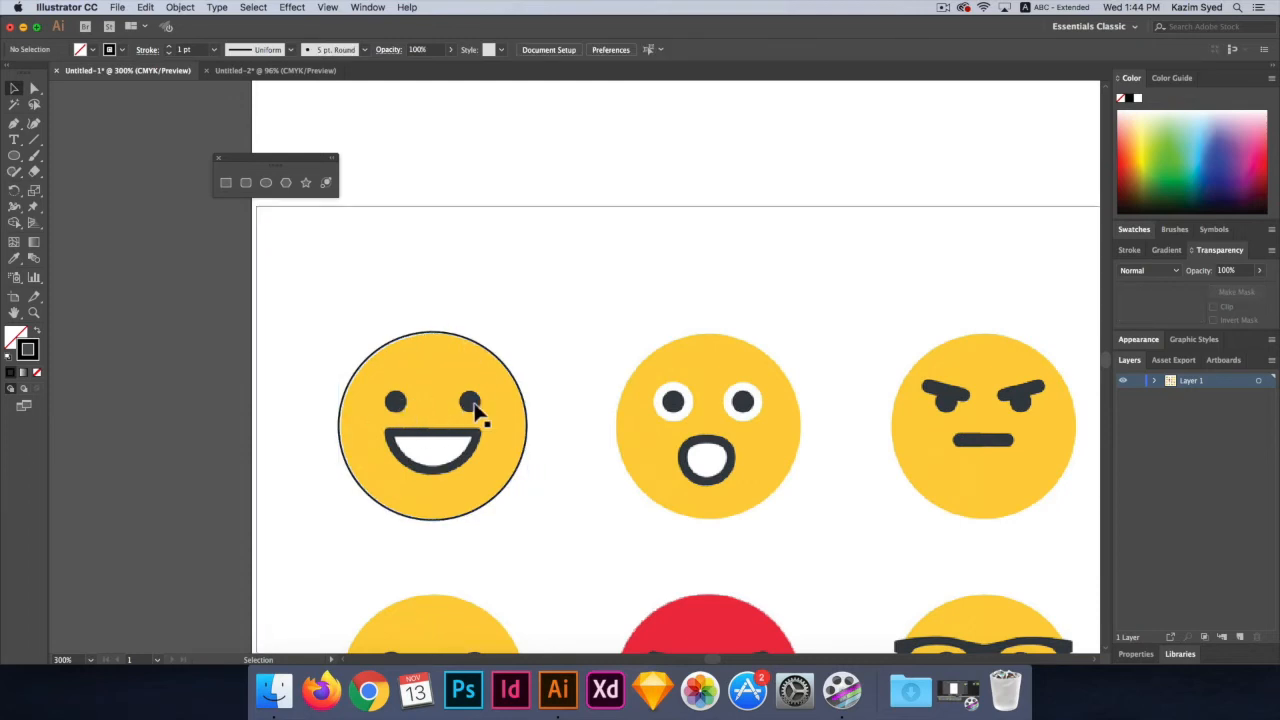
- Draw a small circle over the grinning emoji's left eye, align it and shrink it to about 10 pt
{"action": "left_click", "coordinate": [266, 183]}
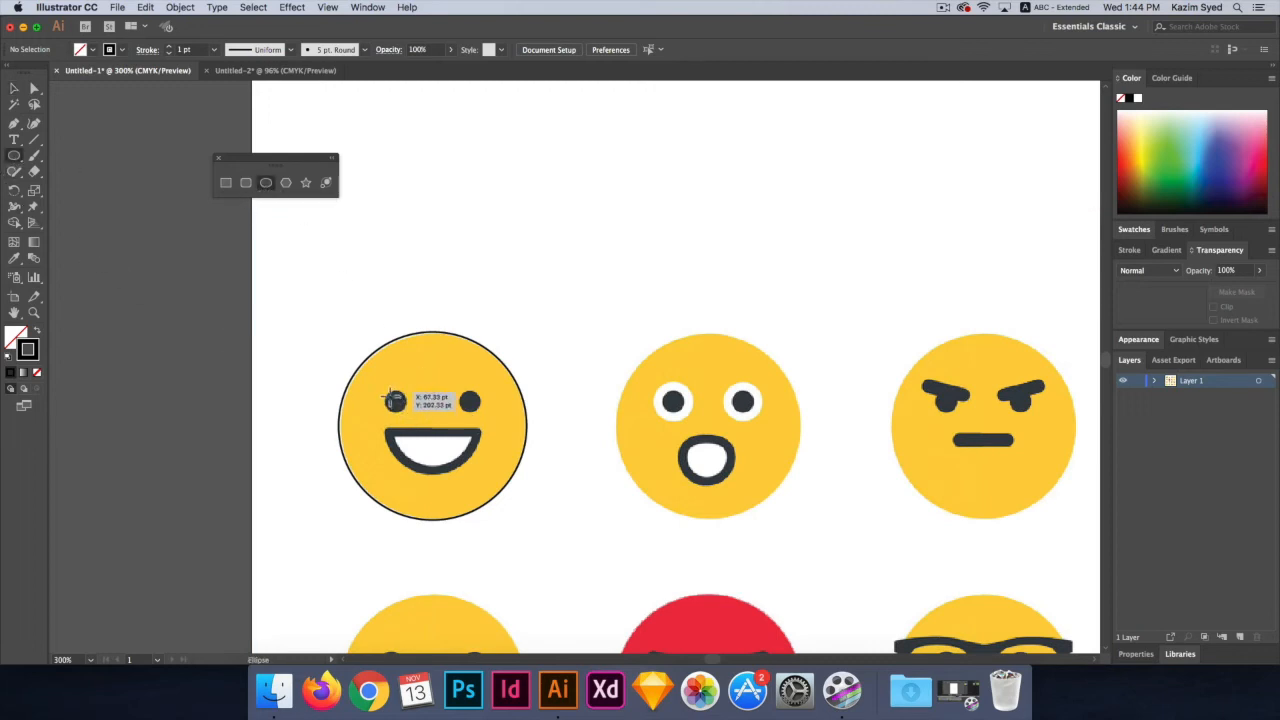
{"action": "left_click_drag", "start_coordinate": [386, 392], "coordinate": [407, 412]}
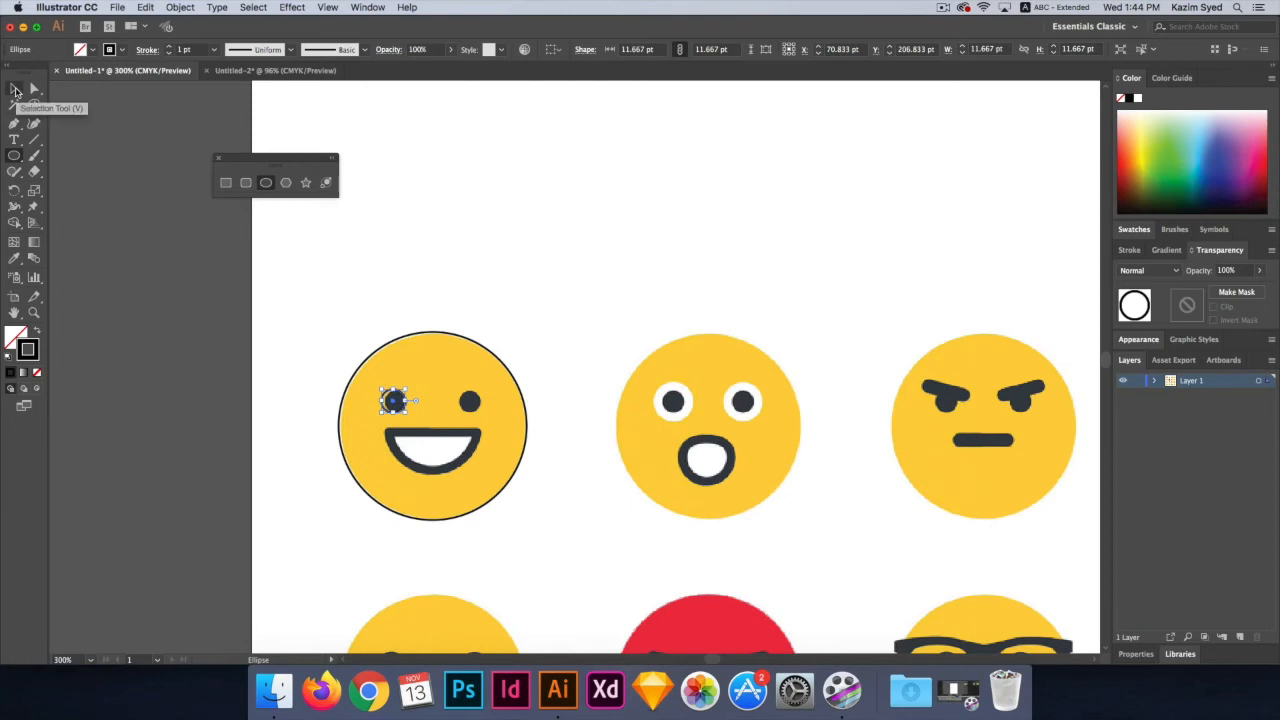
{"action": "left_click", "coordinate": [15, 90]}
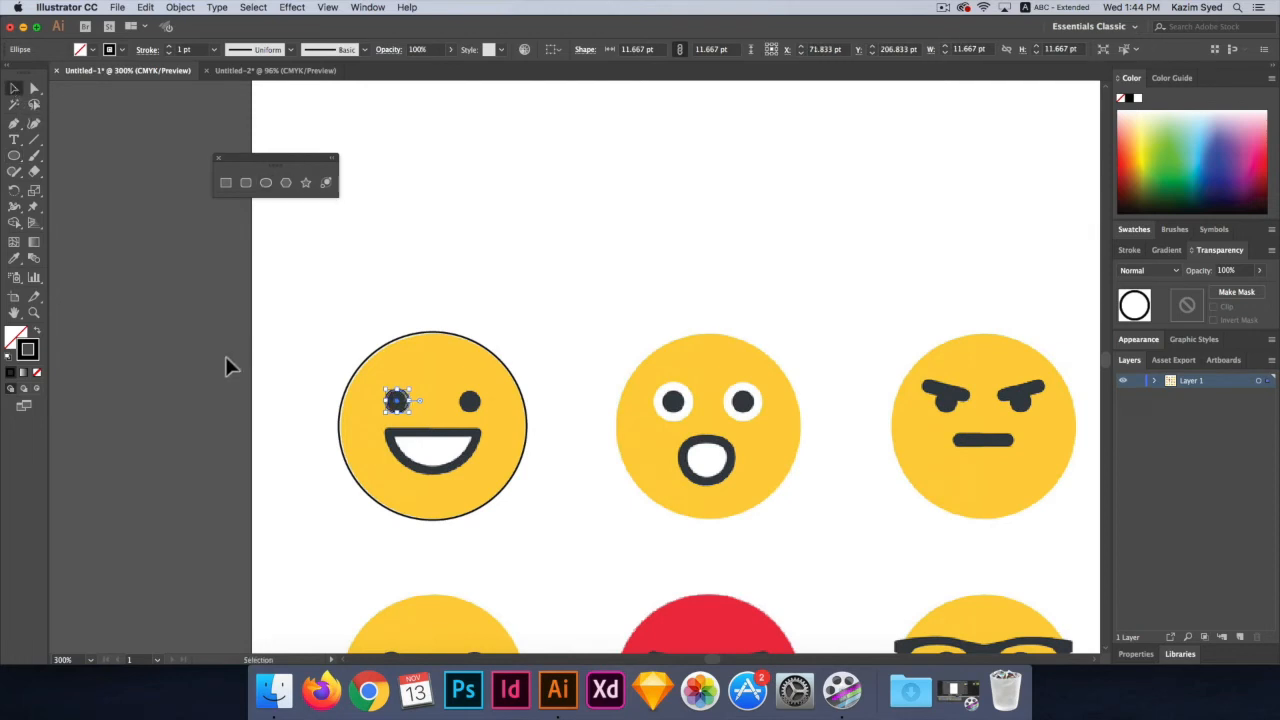
{"action": "key", "text": "Right"}
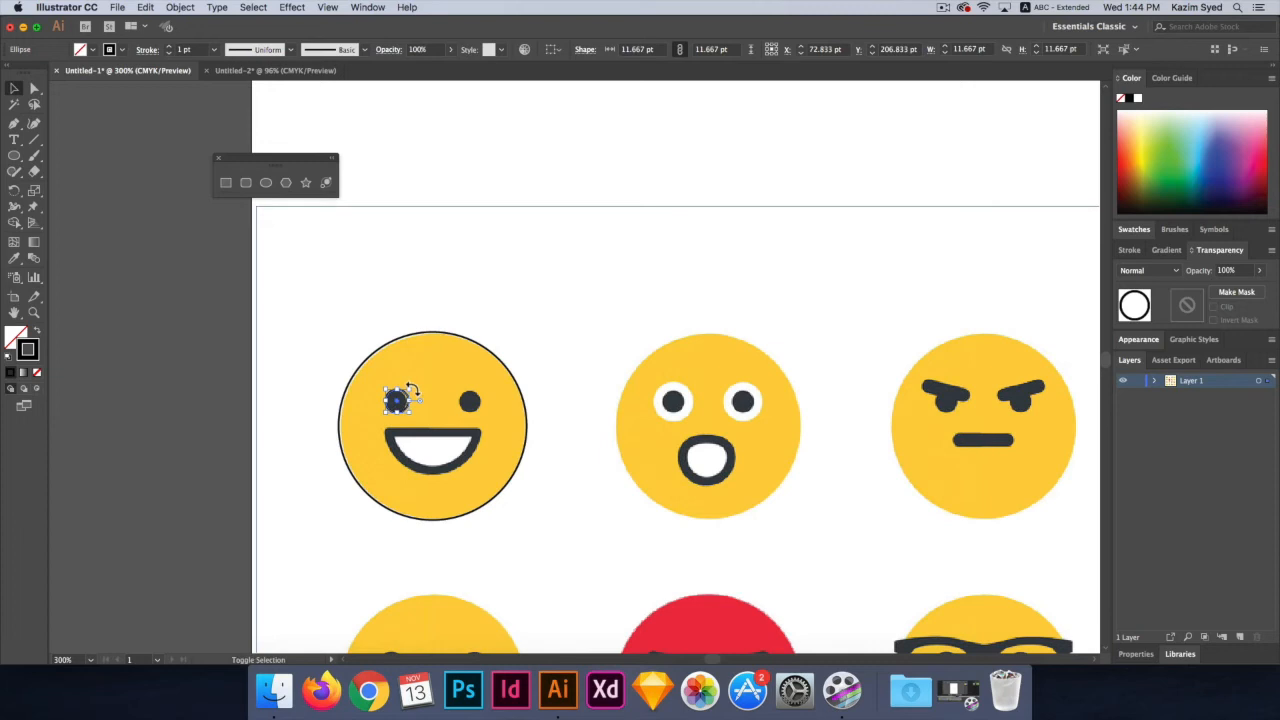
{"action": "left_click_drag", "start_coordinate": [416, 391], "coordinate": [411, 396]}
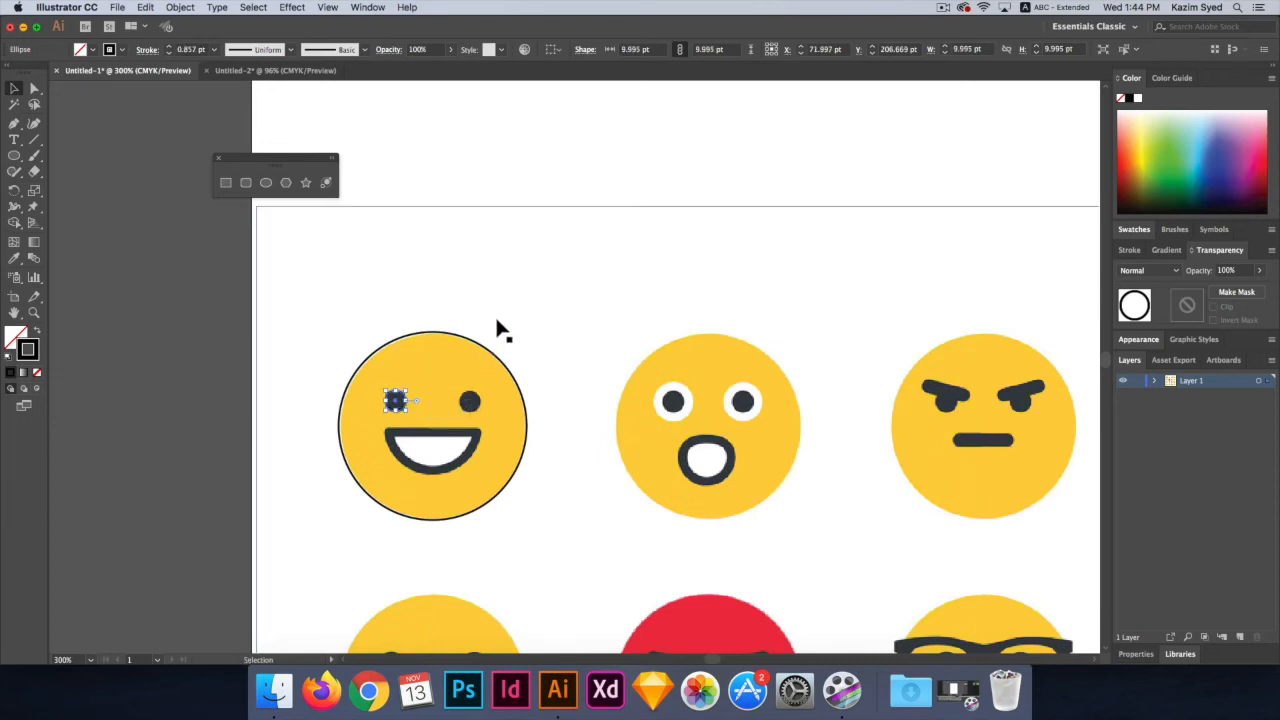
- Remove the eye circle's stroke and fill it with a very dark gray
{"action": "left_click", "coordinate": [121, 53]}
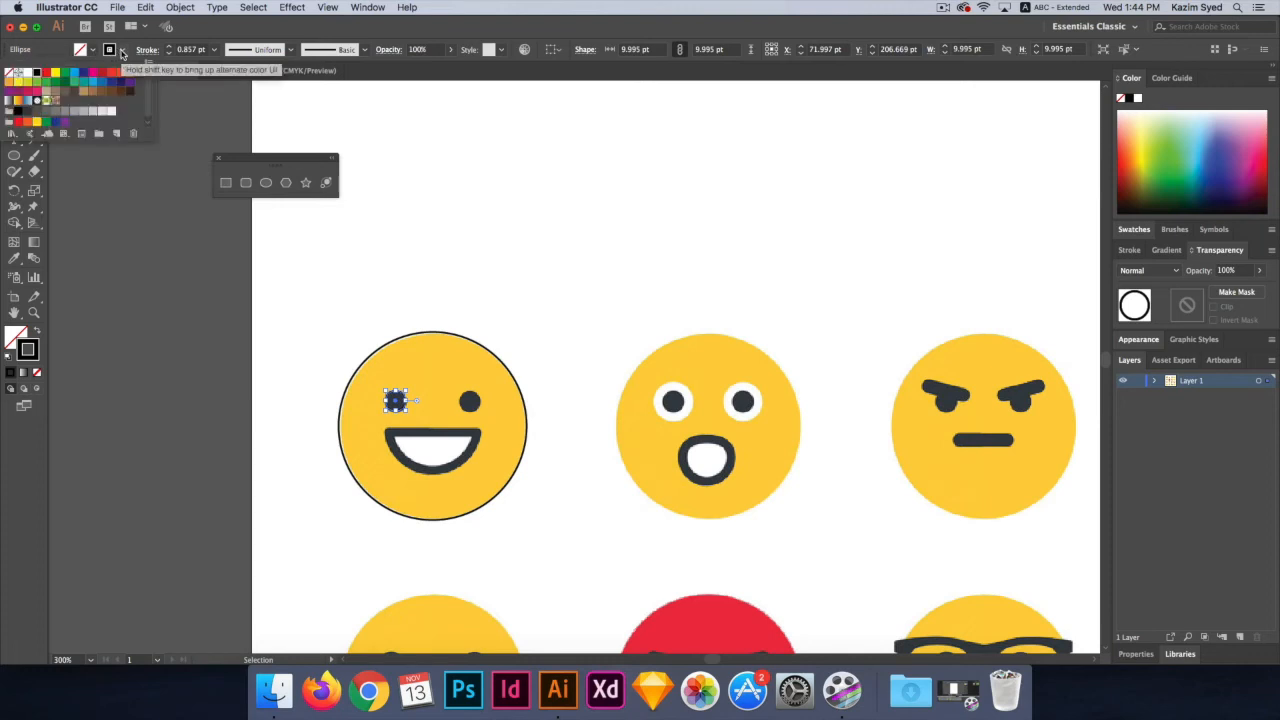
{"action": "left_click", "coordinate": [10, 73]}
{"action": "left_click", "coordinate": [94, 52]}
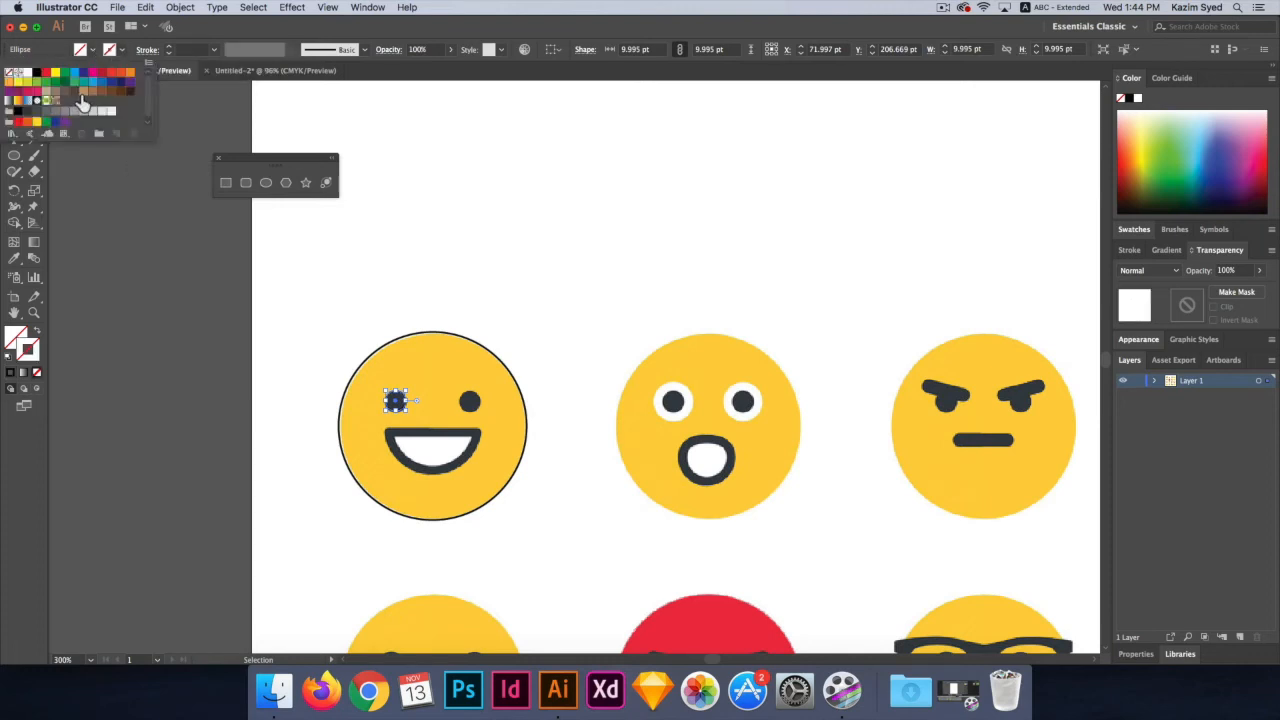
{"action": "left_click", "coordinate": [28, 113]}
{"action": "left_click", "coordinate": [155, 279]}
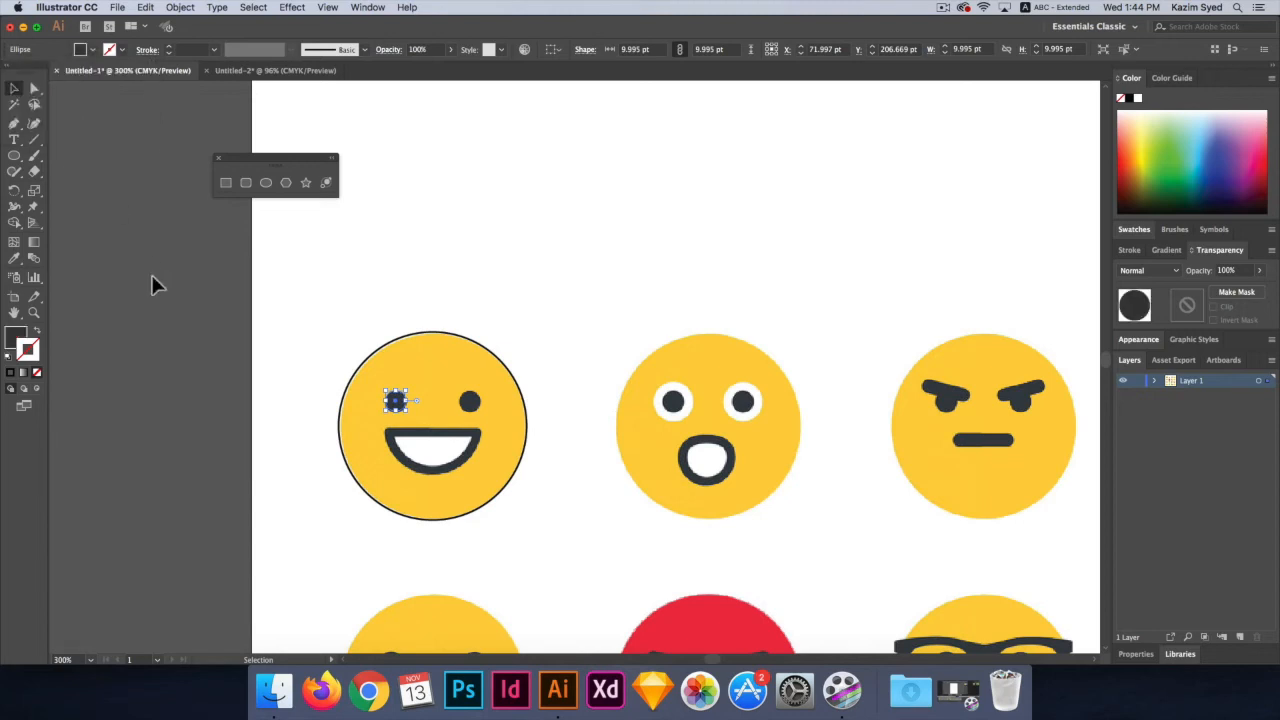
{"action": "left_click", "coordinate": [155, 280]}
- Duplicate the eye circle horizontally onto the grinning emoji's right eye
{"action": "left_click", "coordinate": [397, 404]}
{"action": "left_click_drag", "start_coordinate": [399, 410], "coordinate": [475, 407]}
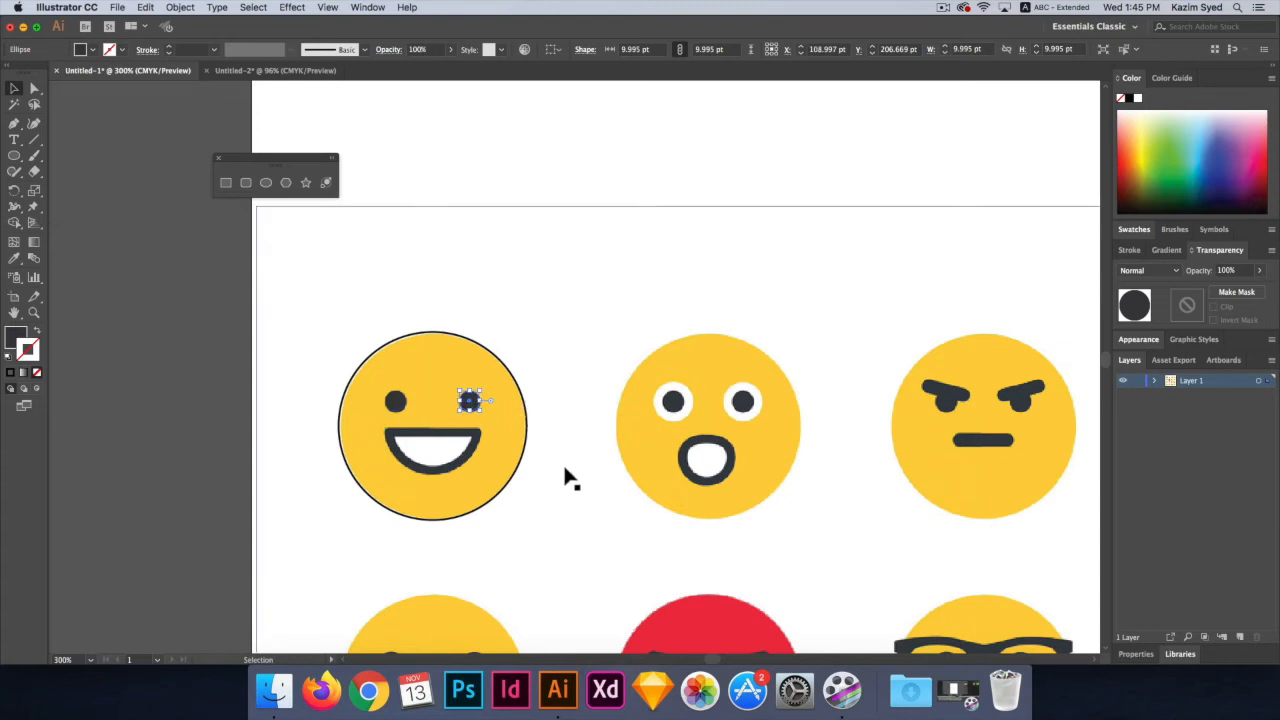
{"action": "left_click", "coordinate": [281, 404]}
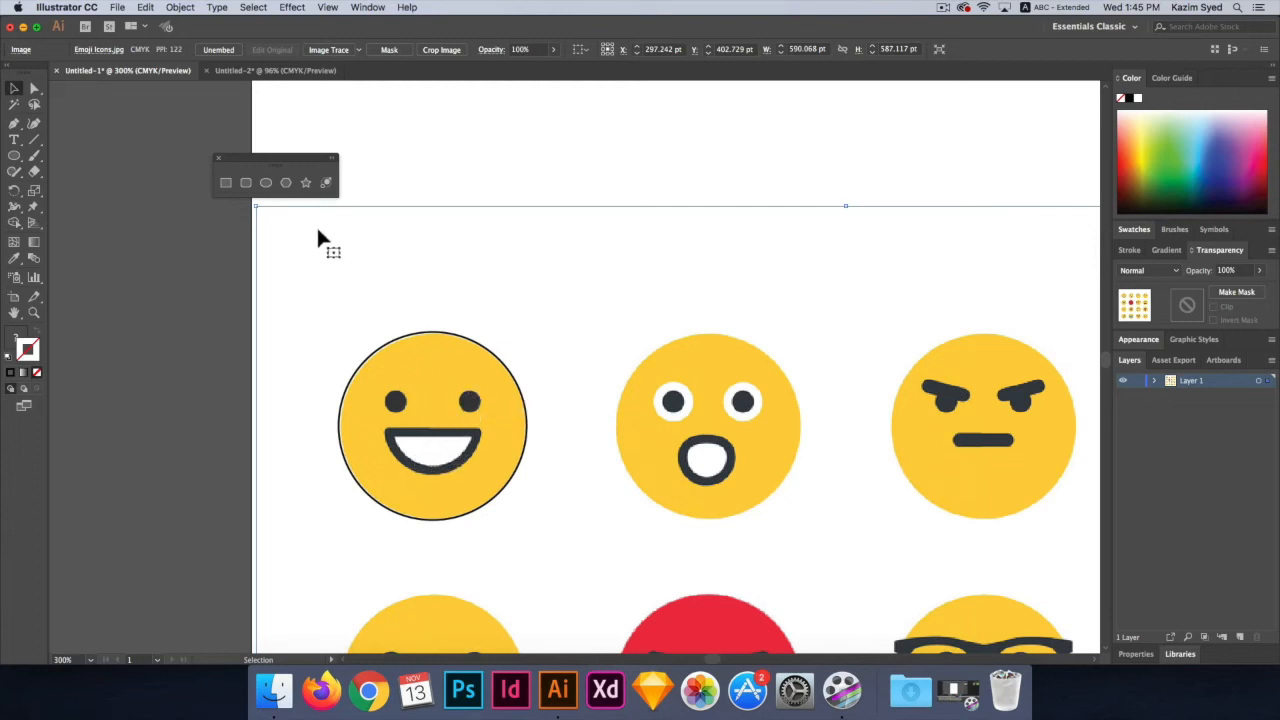
- Draw a dark circle about 65 pt wide in the area above and between the first two emojis
{"action": "left_click", "coordinate": [266, 183]}
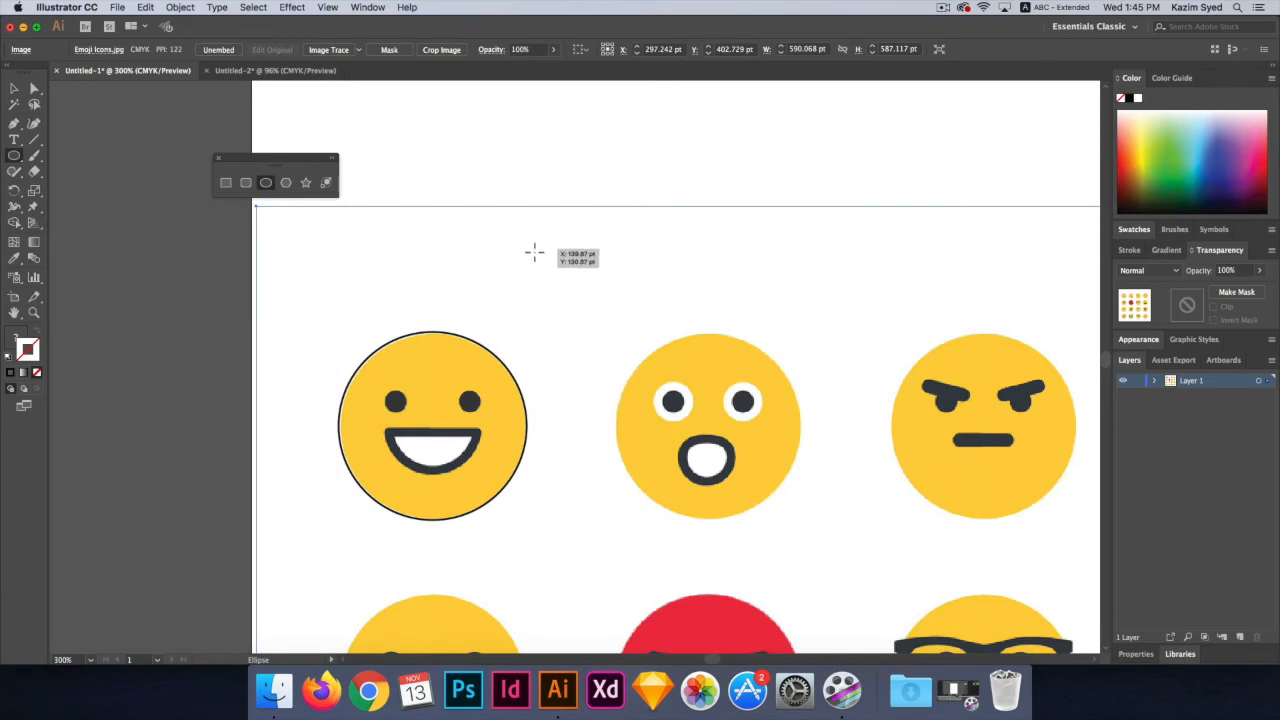
{"action": "left_click_drag", "start_coordinate": [514, 234], "coordinate": [646, 367]}
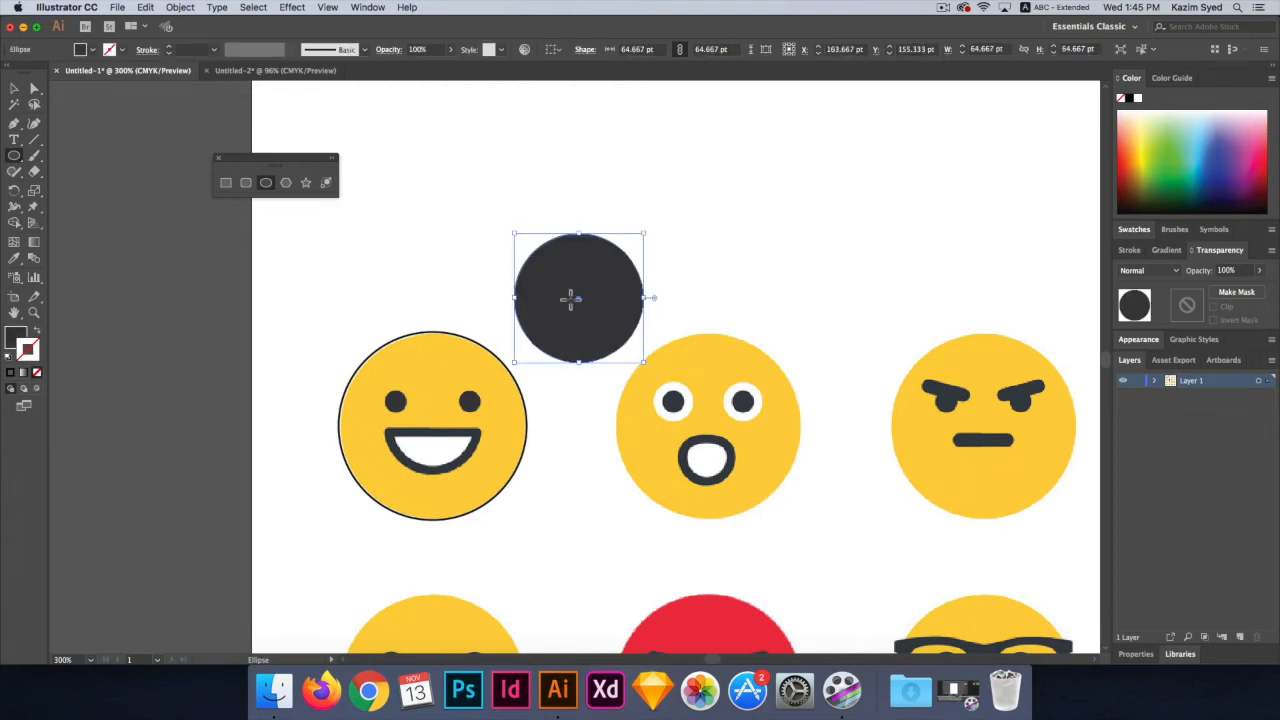
- Give the large dark circle a dark gray 1 pt stroke and remove its fill
{"action": "left_click", "coordinate": [122, 51]}
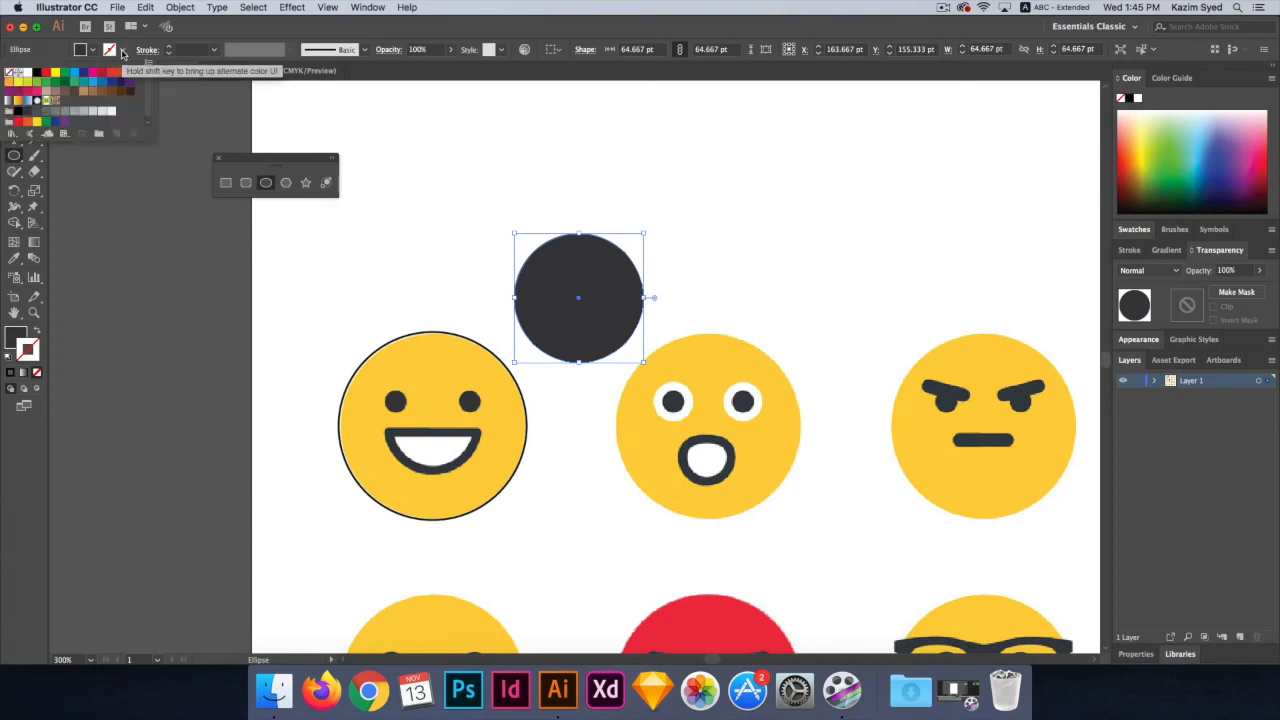
{"action": "left_click", "coordinate": [42, 118]}
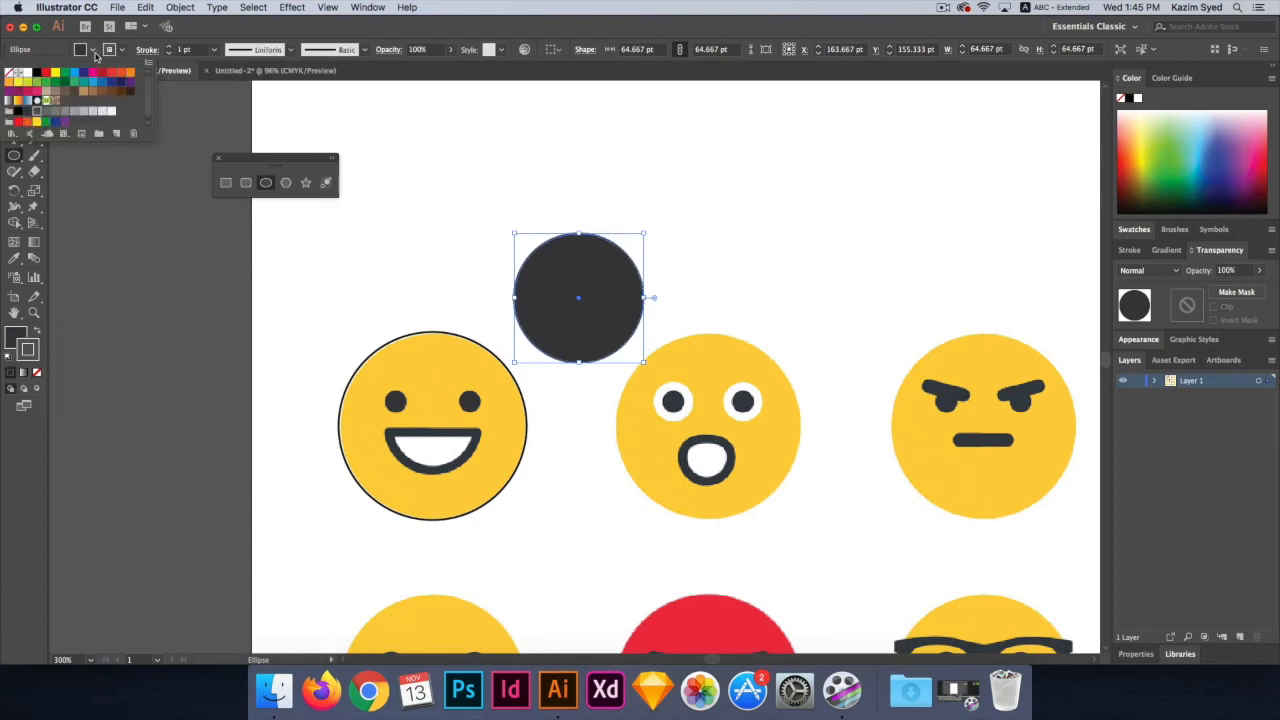
{"action": "left_click", "coordinate": [94, 51]}
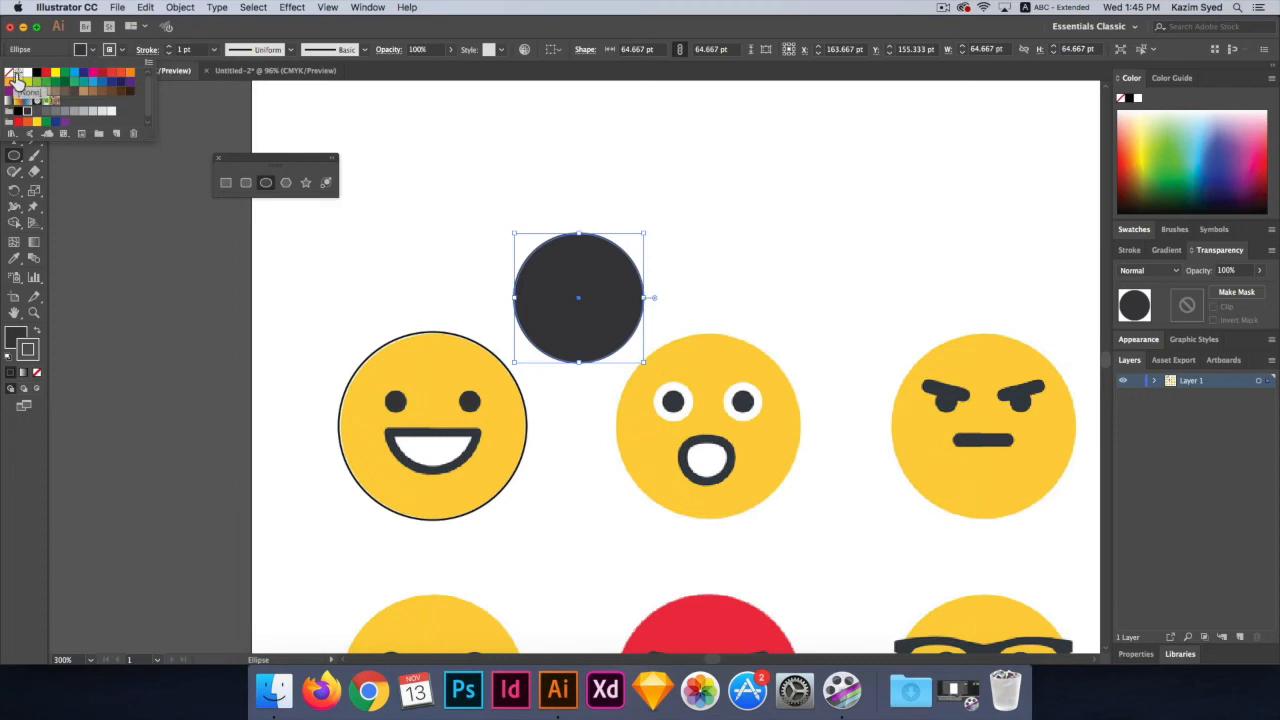
{"action": "left_click", "coordinate": [16, 79]}
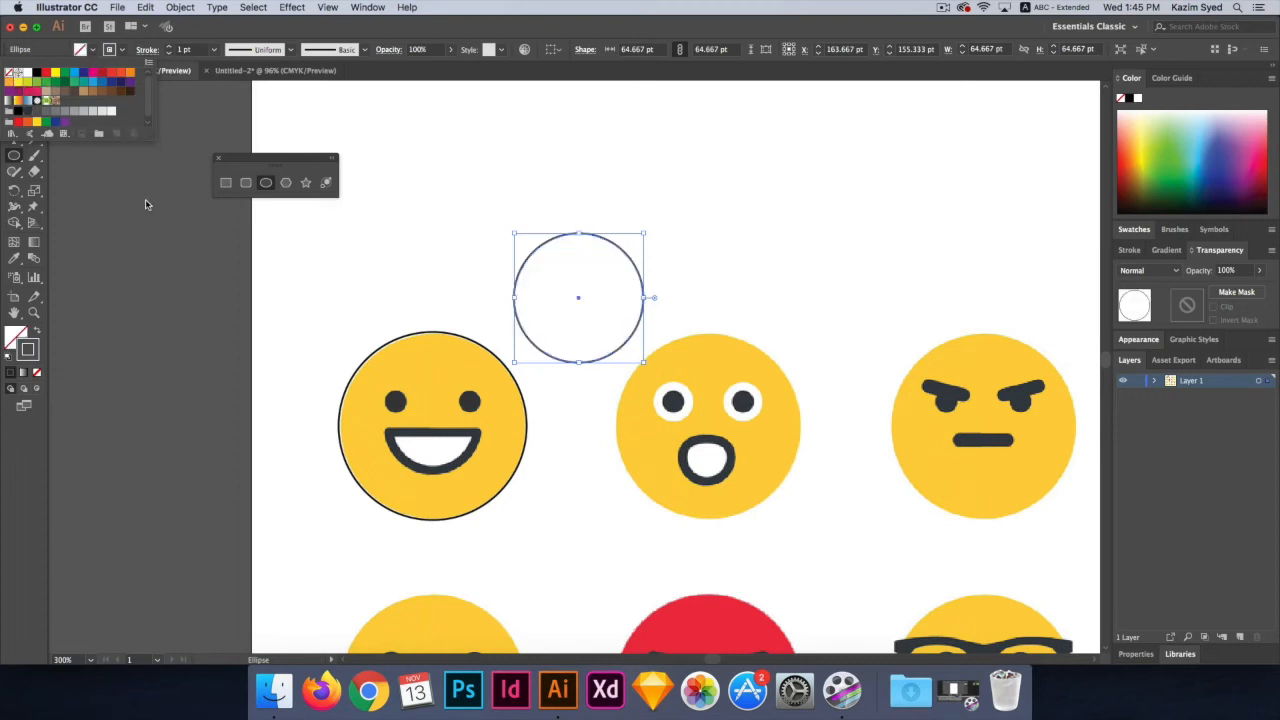
- Reshape the circle into a flat-topped half circle by lowering its top anchor point to the center and collapsing the side anchors' upper handles
{"action": "left_click", "coordinate": [33, 89]}
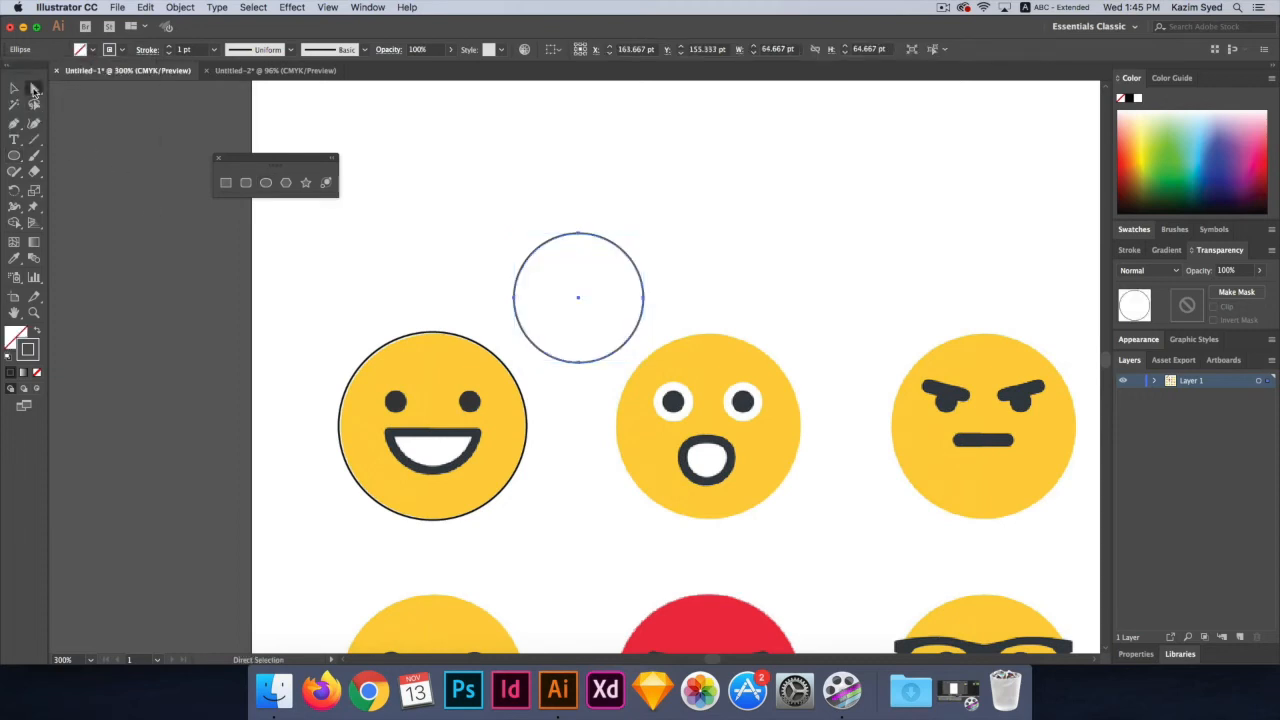
{"action": "left_click", "coordinate": [580, 234]}
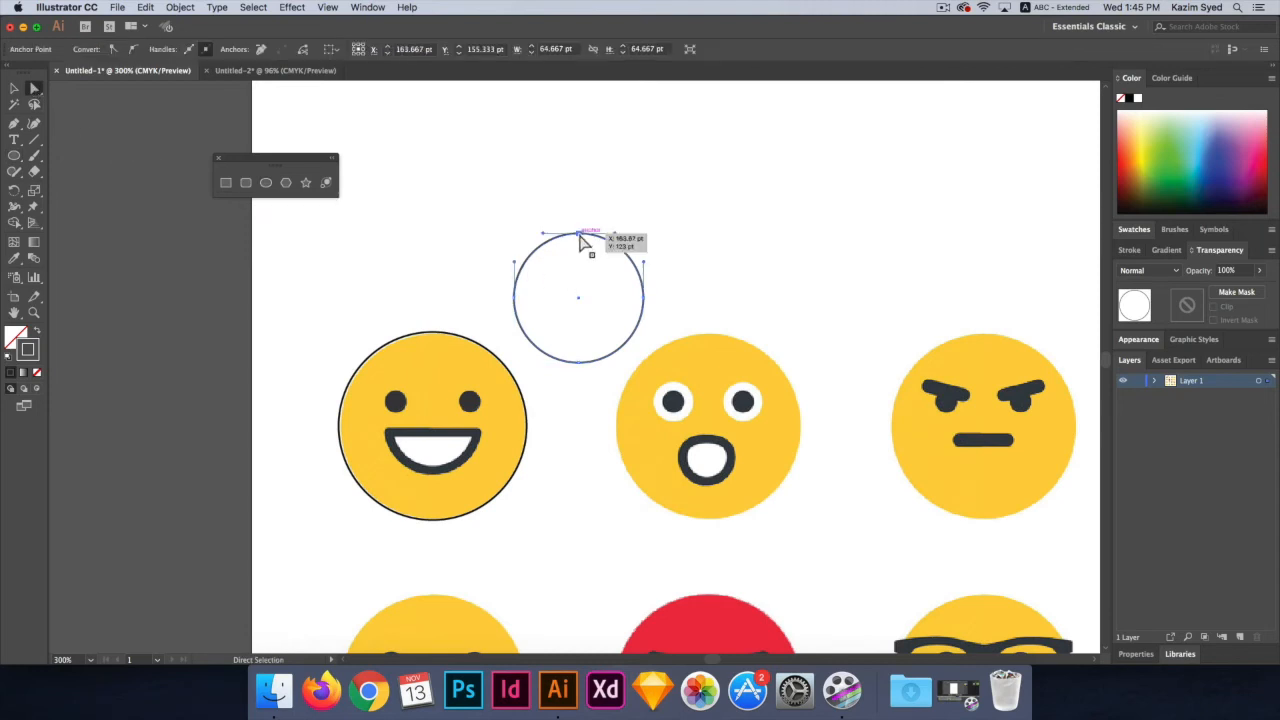
{"action": "left_click_drag", "start_coordinate": [581, 235], "coordinate": [580, 297]}
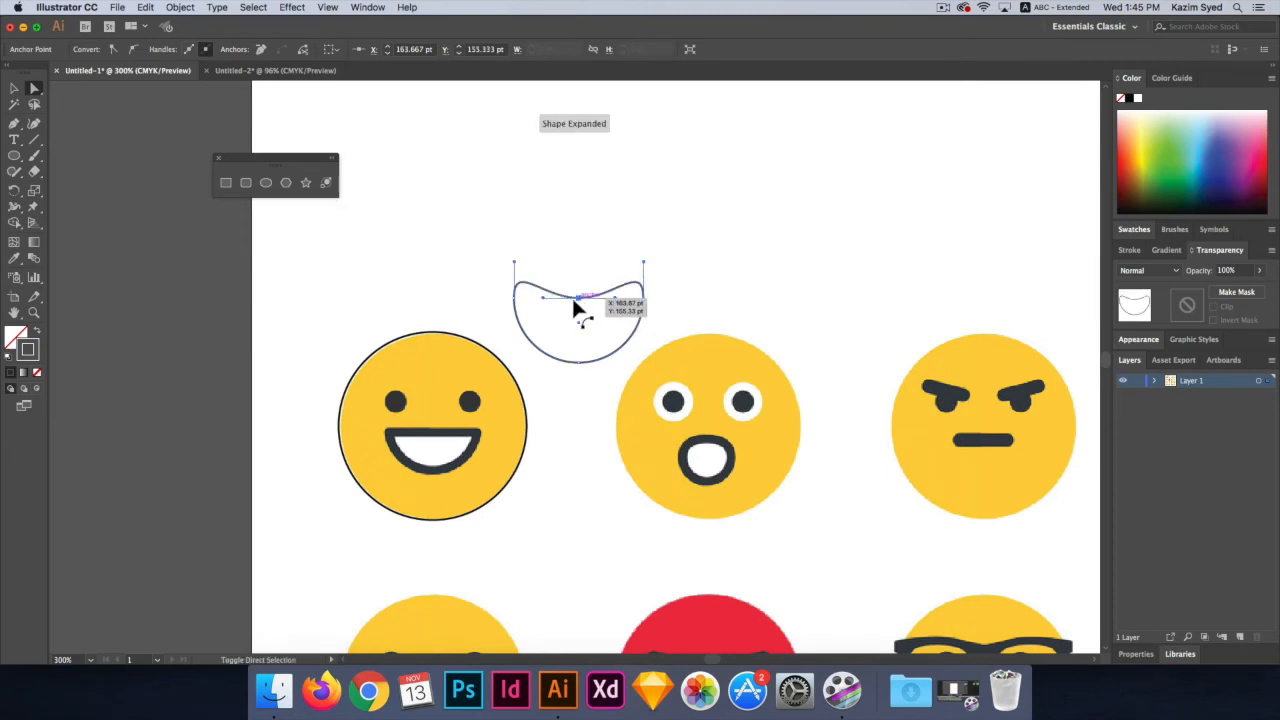
{"action": "left_click_drag", "start_coordinate": [515, 263], "coordinate": [514, 297]}
{"action": "left_click_drag", "start_coordinate": [644, 263], "coordinate": [645, 305]}
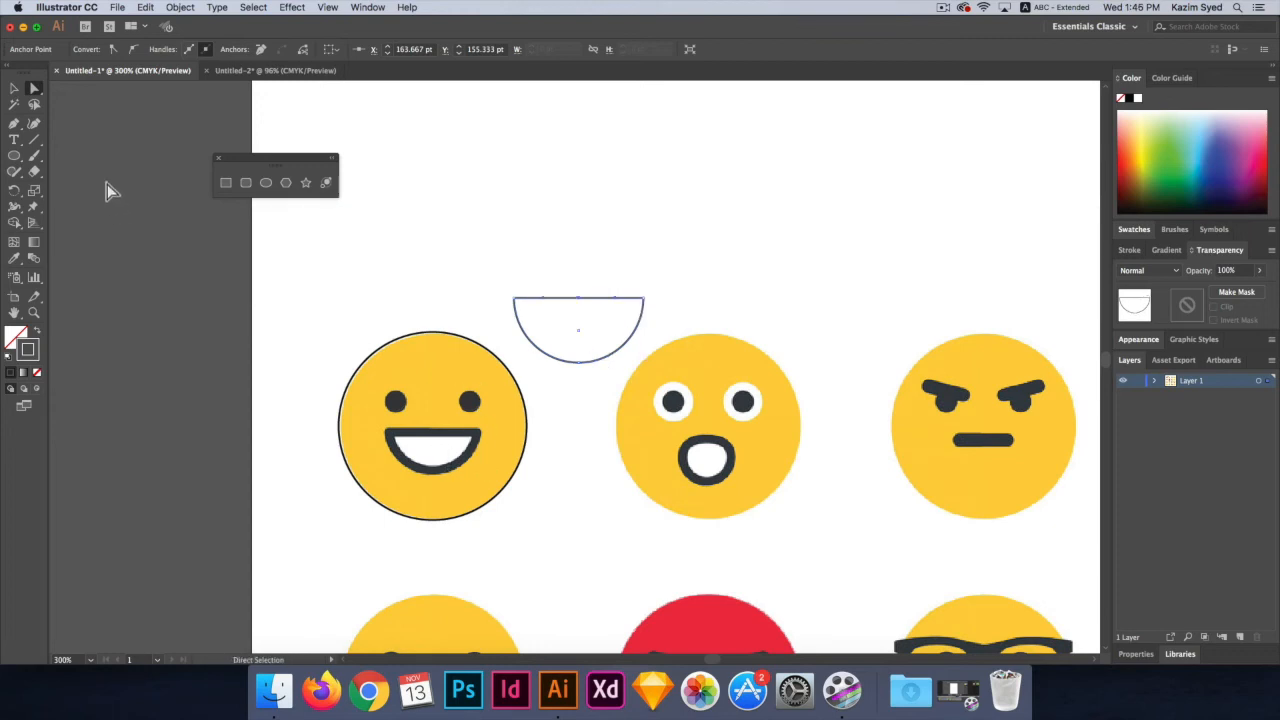
- Give the half circle's stroke a round cap and round corner joins
{"action": "left_click", "coordinate": [15, 93]}
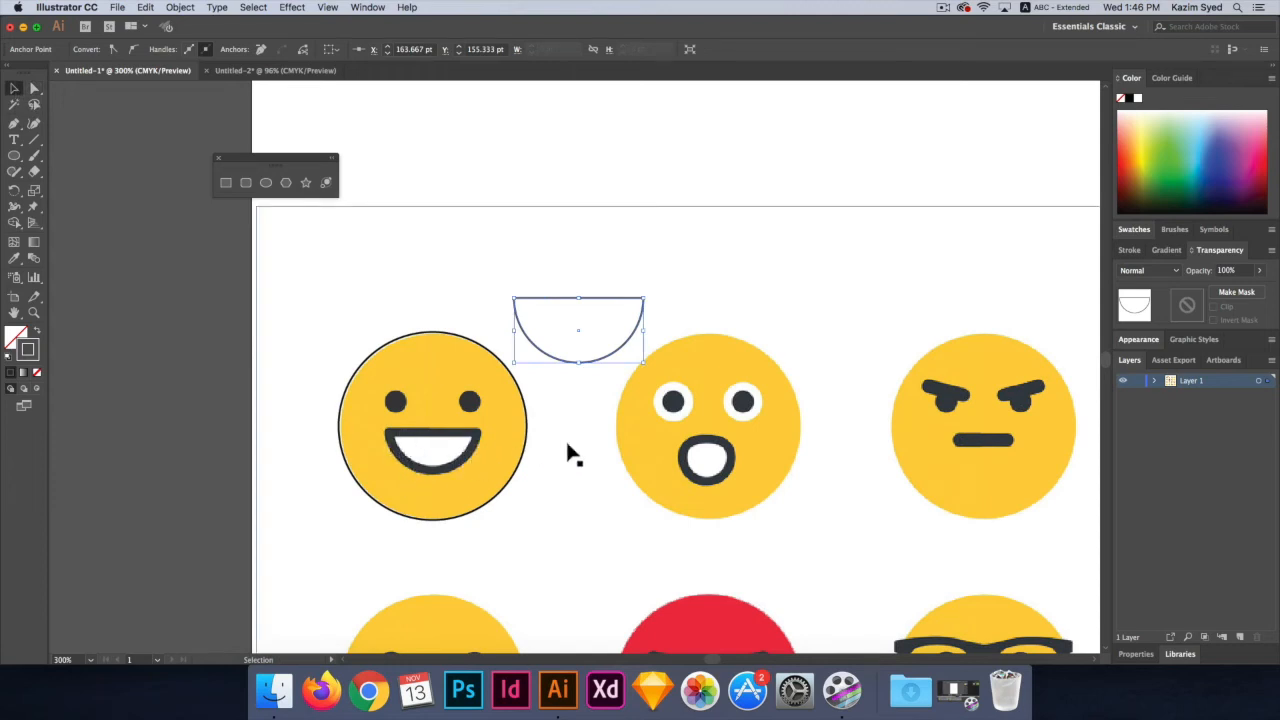
{"action": "left_click", "coordinate": [1131, 251]}
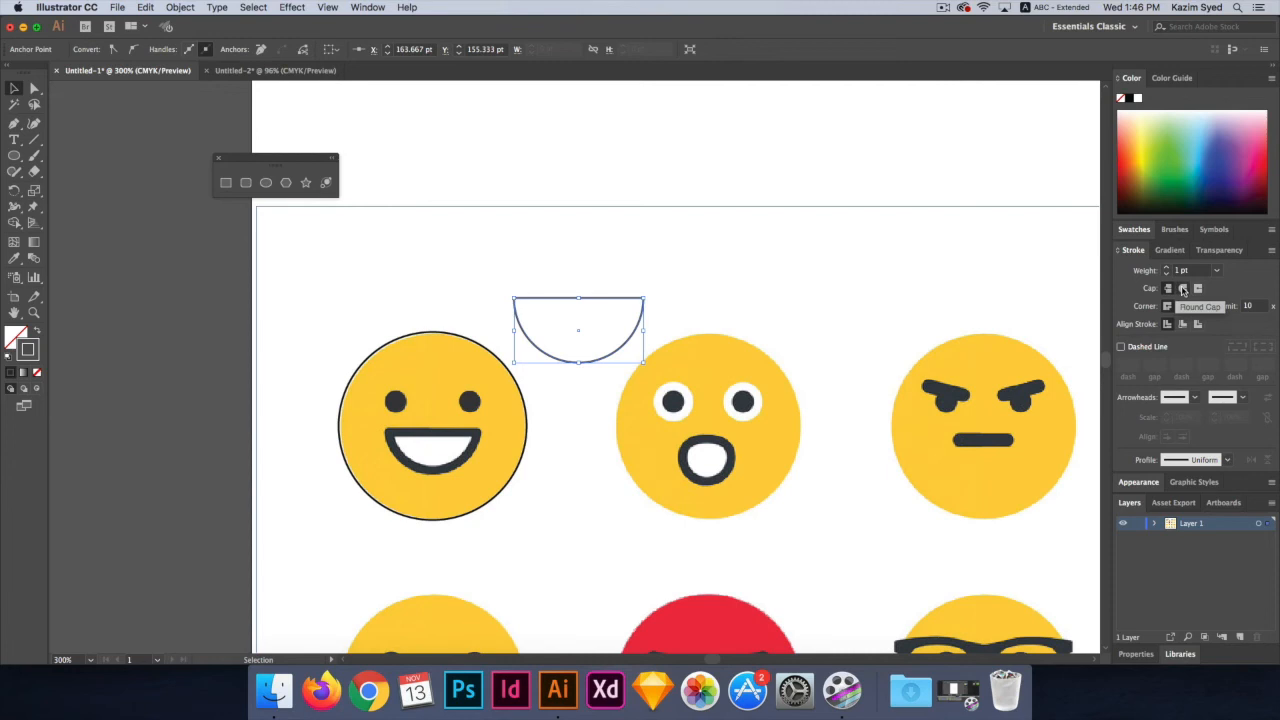
{"action": "left_click", "coordinate": [1183, 289]}
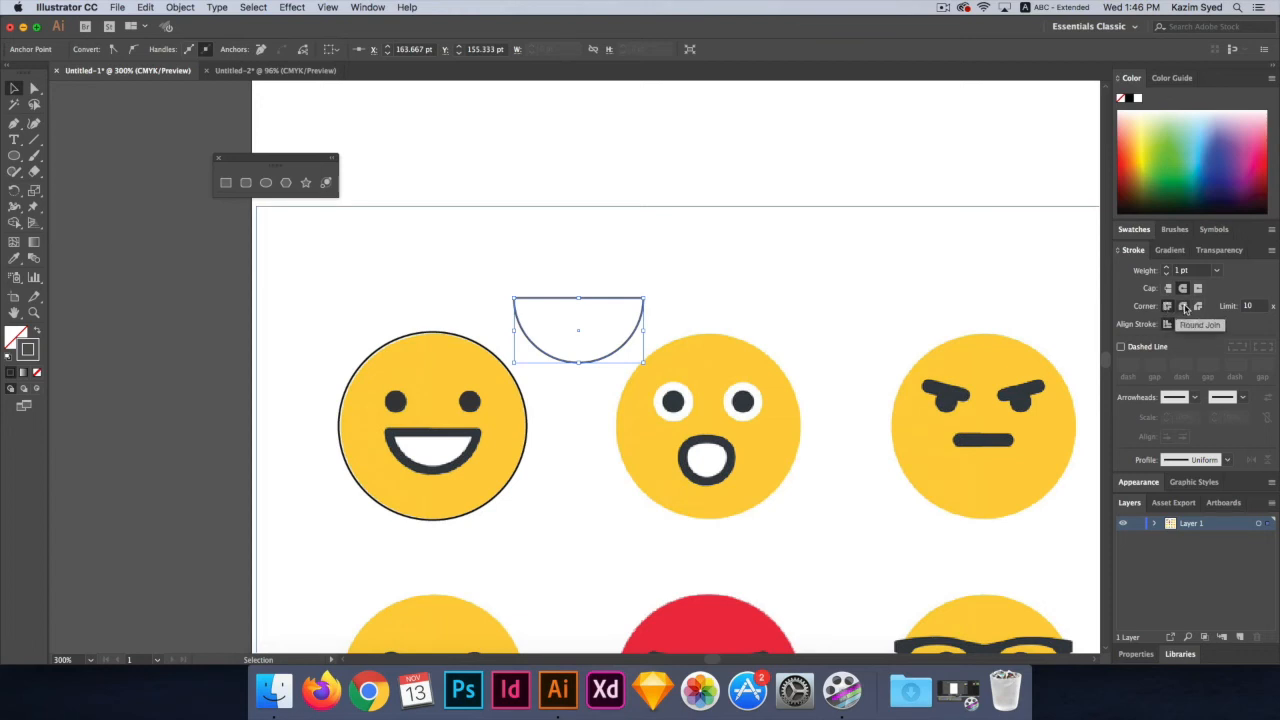
{"action": "left_click", "coordinate": [1184, 309]}
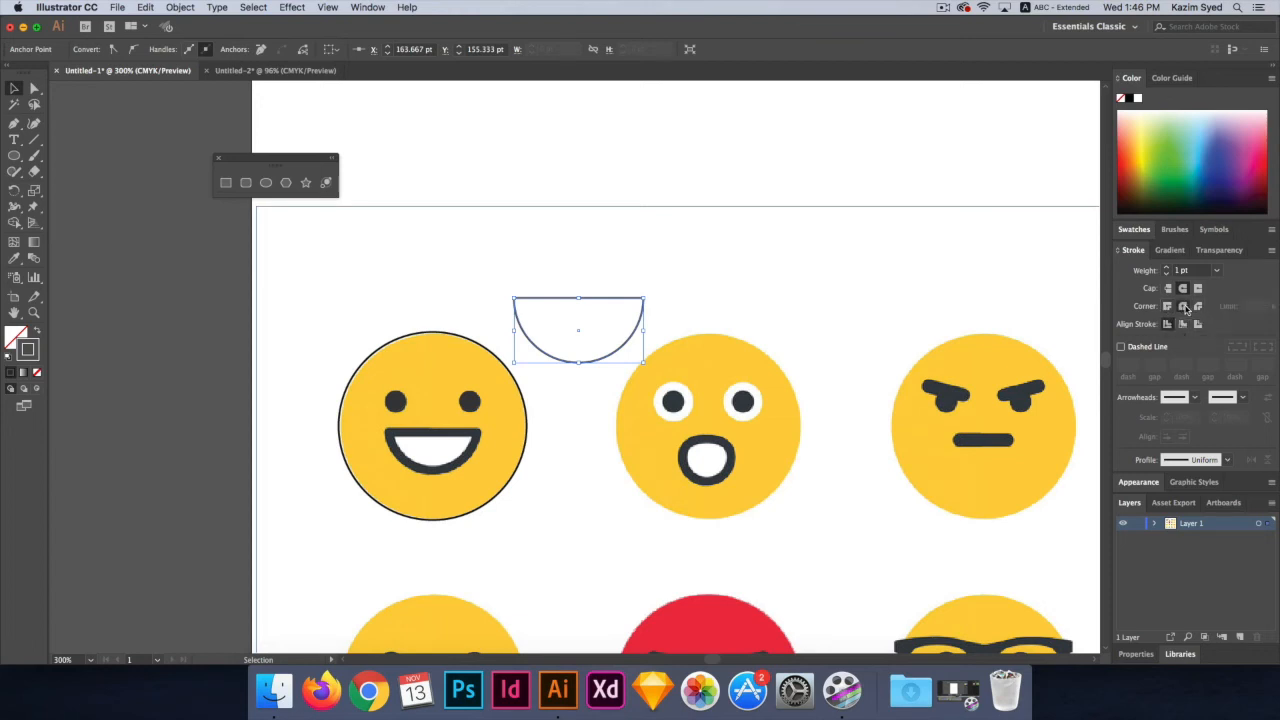
{"action": "left_click", "coordinate": [748, 147]}
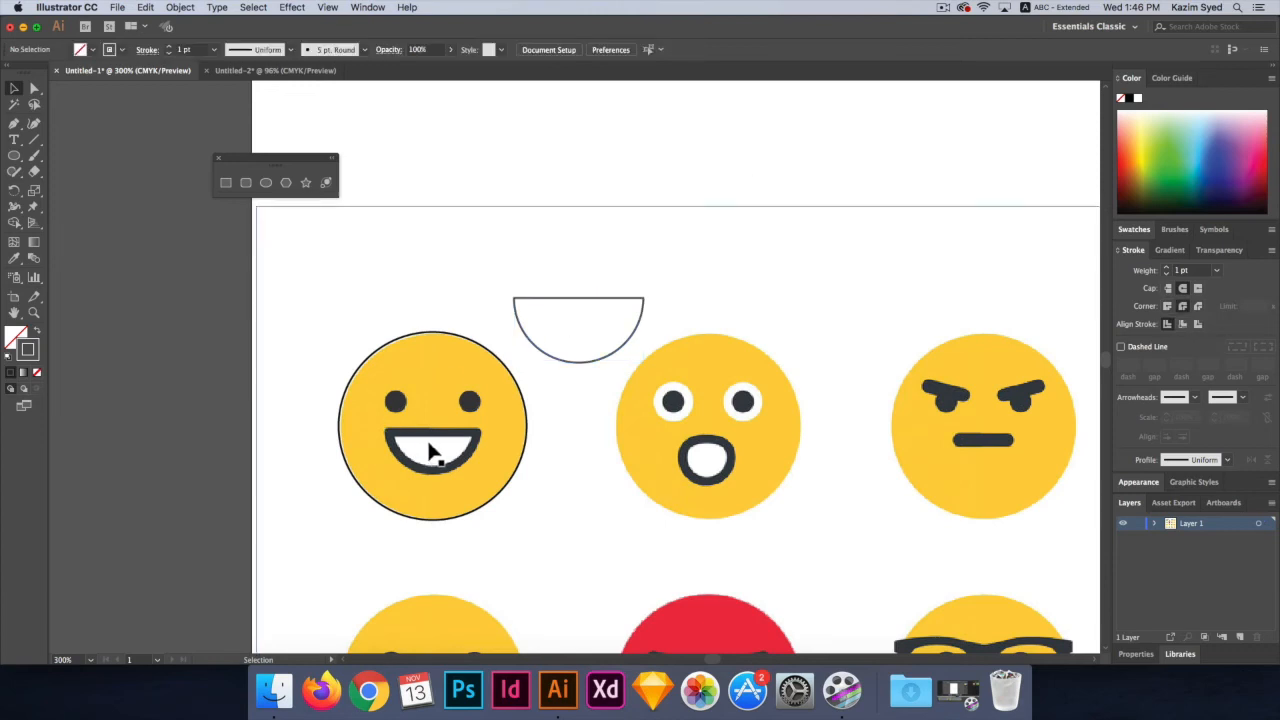
- Place the half circle over the grinning emoji's mouth, shrink it to about 43 pt wide and set its stroke weight to 4 pt
{"action": "left_click_drag", "start_coordinate": [548, 305], "coordinate": [427, 440]}
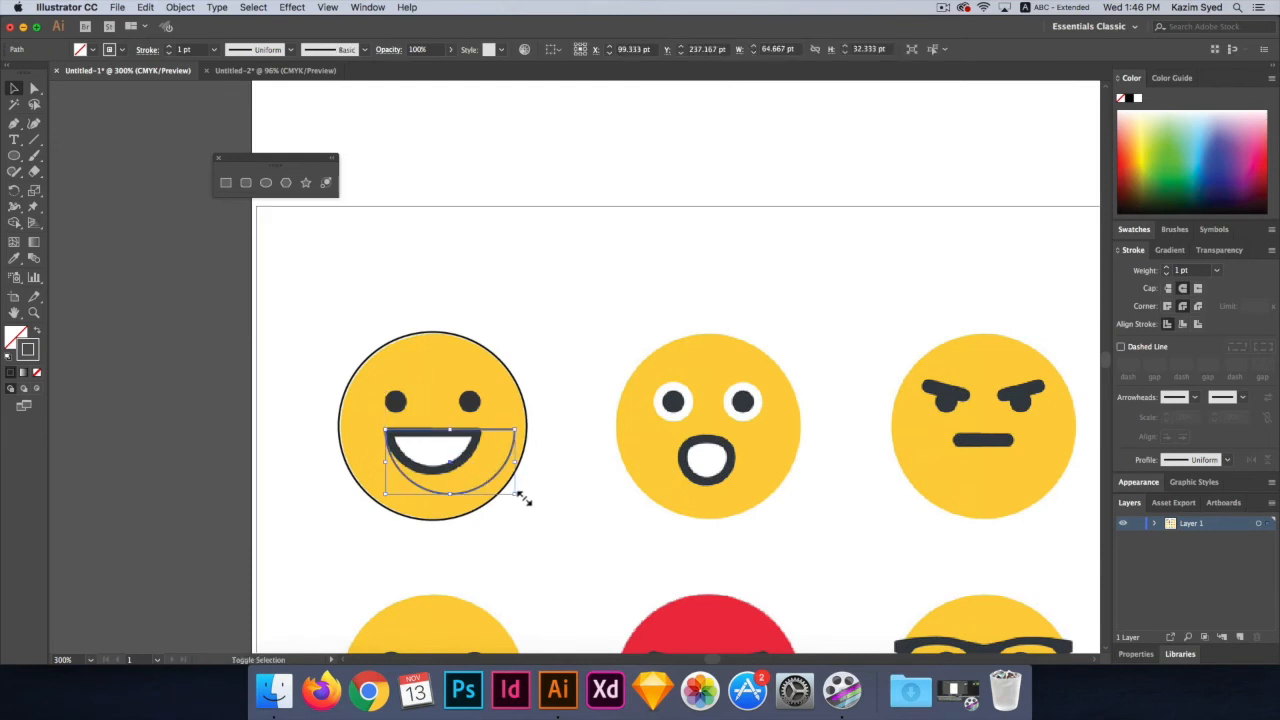
{"action": "left_click_drag", "start_coordinate": [517, 494], "coordinate": [485, 481]}
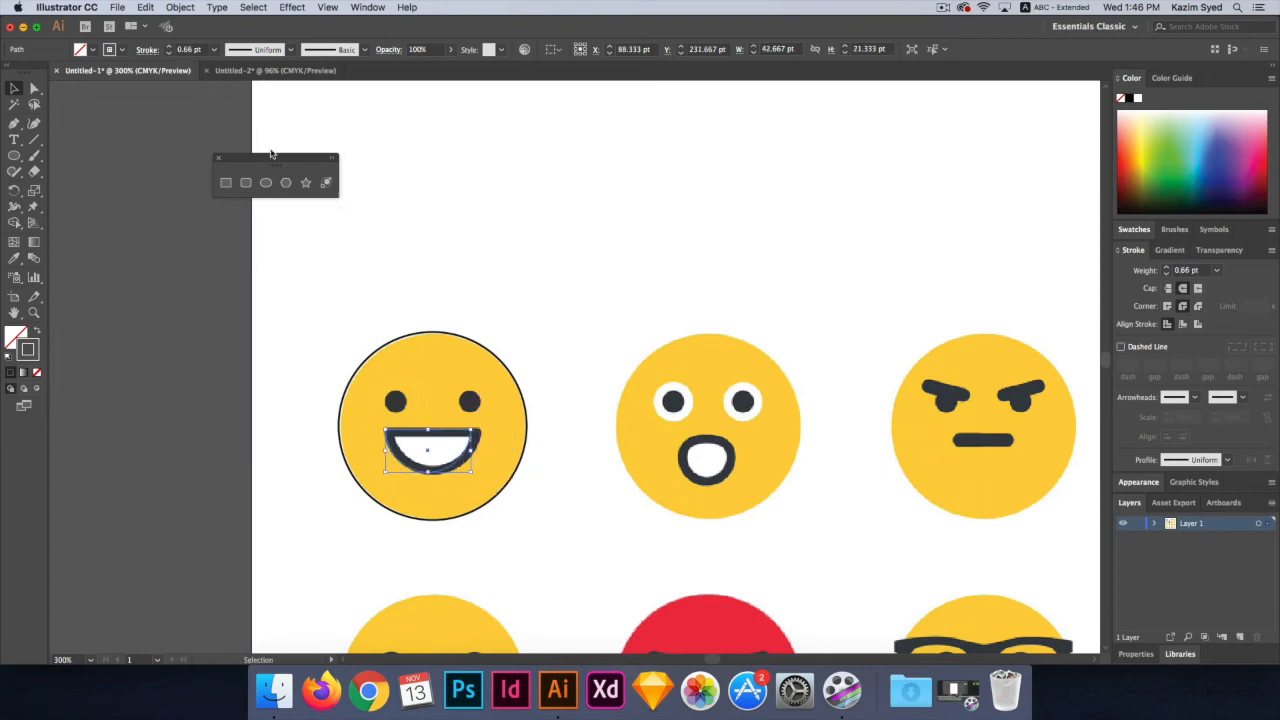
{"action": "left_click", "coordinate": [170, 49]}
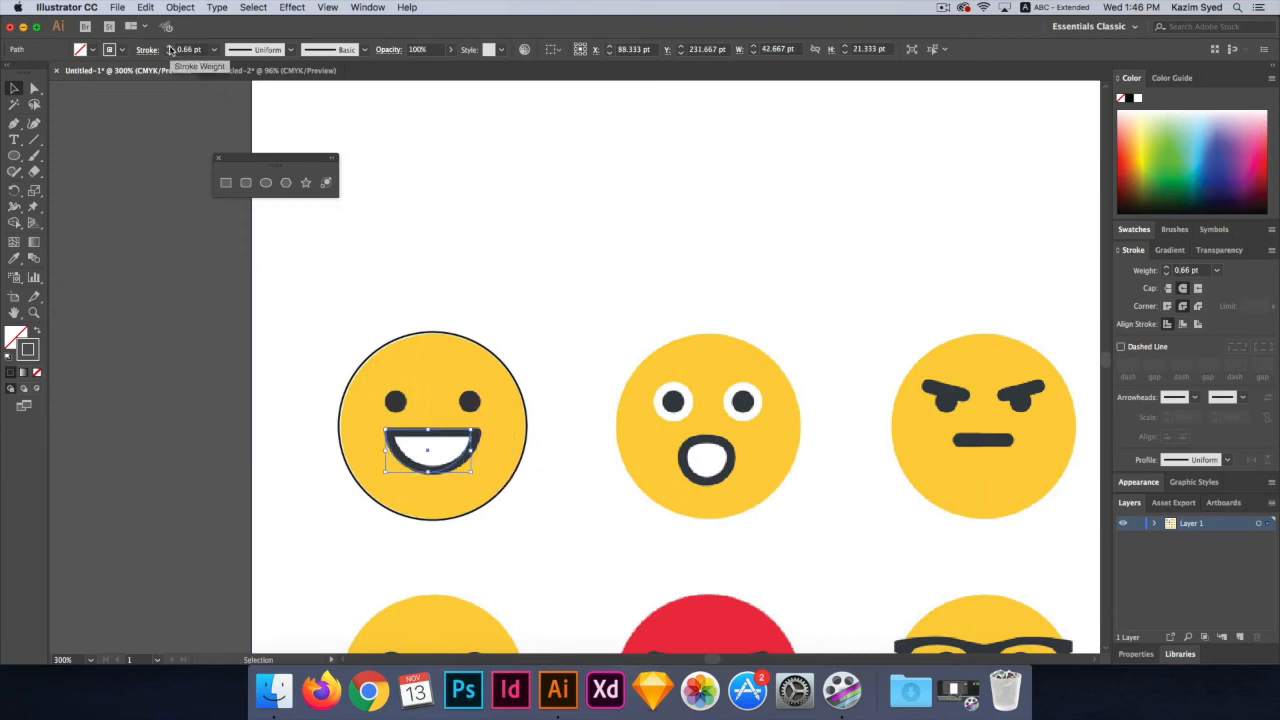
{"action": "left_click", "coordinate": [170, 49]}
{"action": "left_click", "coordinate": [170, 49]}
{"action": "left_click", "coordinate": [170, 49]}
{"action": "key", "text": "super+shift+a"}
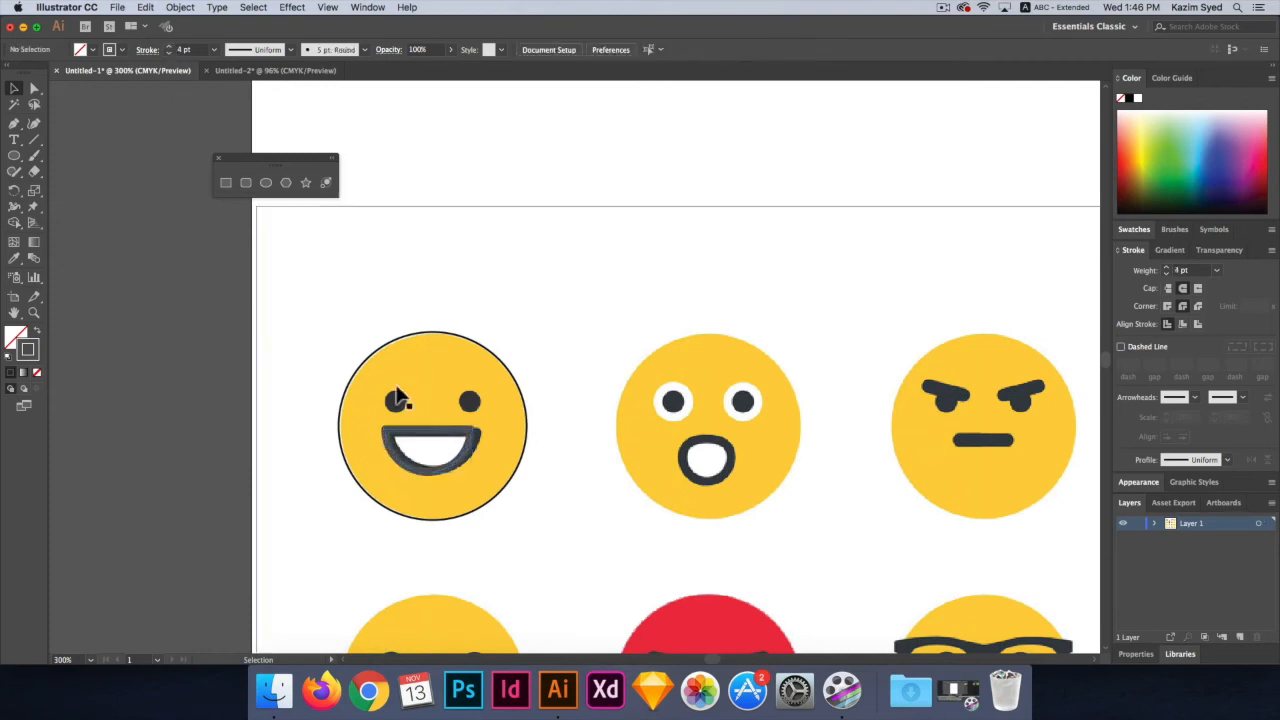
- Nudge the mouth outline 2 pt right and 1 pt down to align it with the reference mouth
{"action": "left_click", "coordinate": [450, 440]}
{"action": "key", "text": "Right"}
{"action": "key", "text": "Down"}
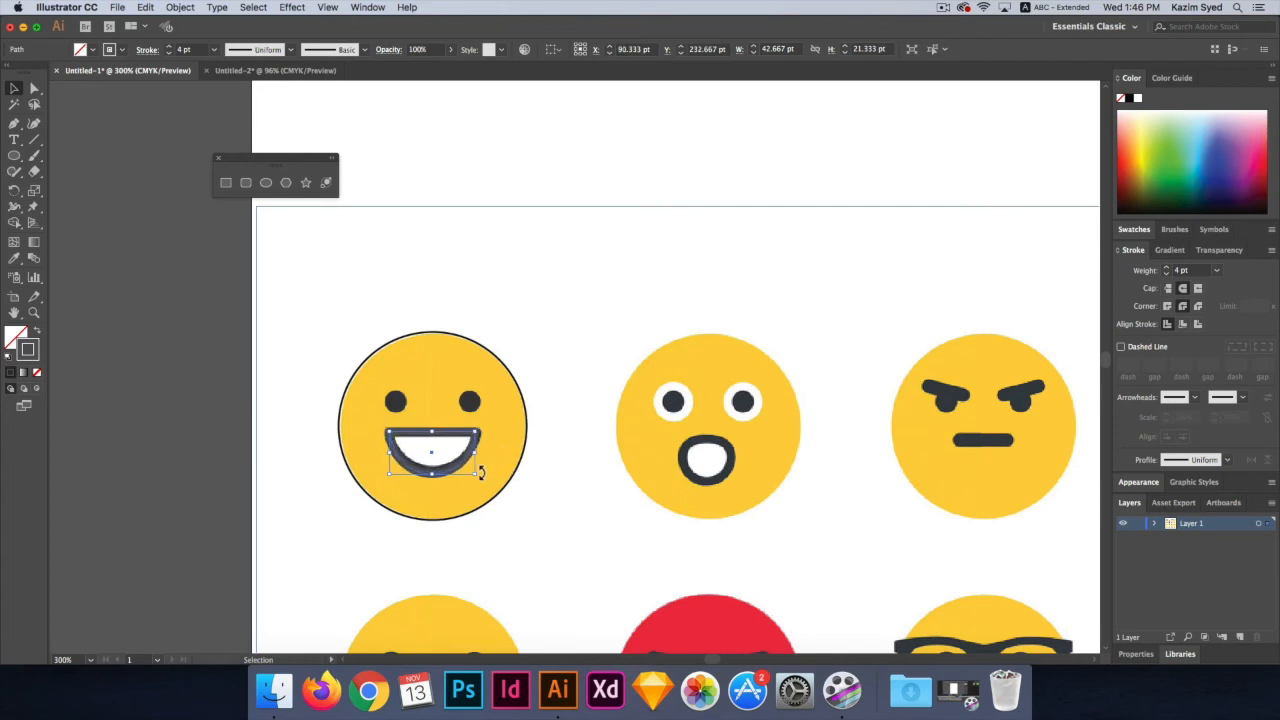
{"action": "left_click_drag", "start_coordinate": [480, 474], "coordinate": [481, 480]}
- Move the traced eyes, mouth and face circle together onto the blank area above the first two reference emojis
{"action": "left_click", "coordinate": [396, 403]}
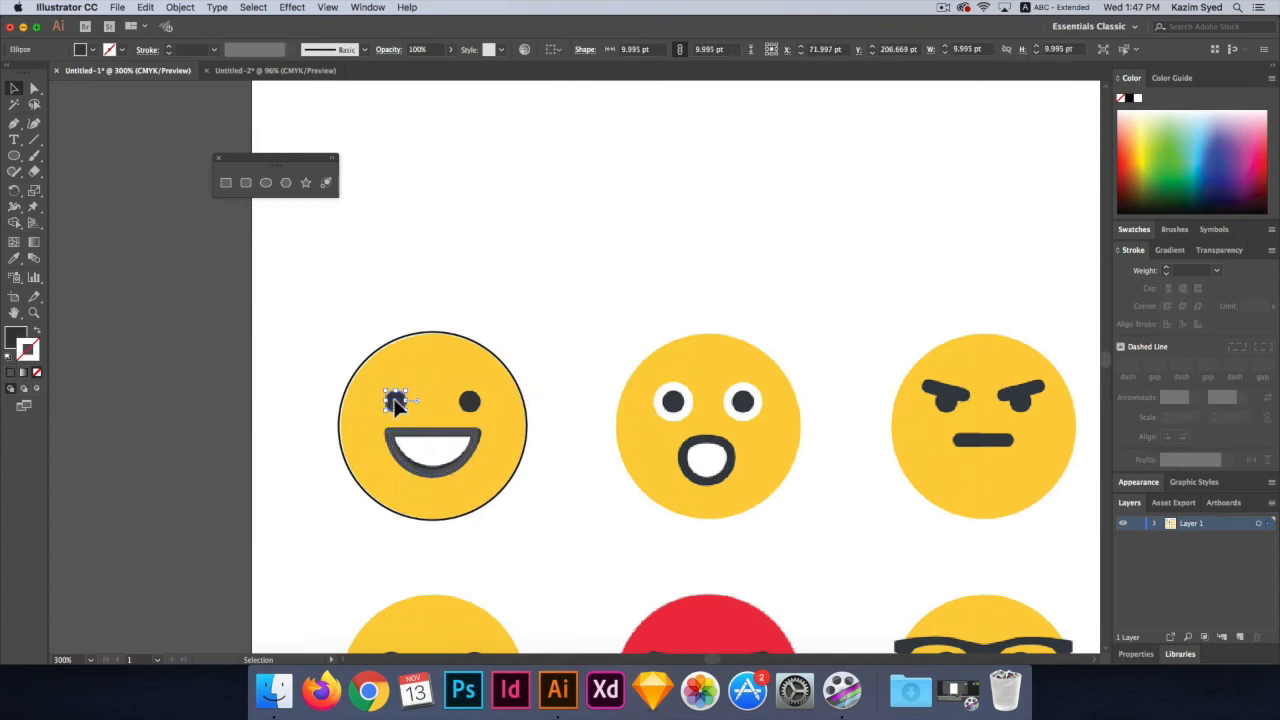
{"action": "left_click", "coordinate": [473, 406], "text": "shift"}
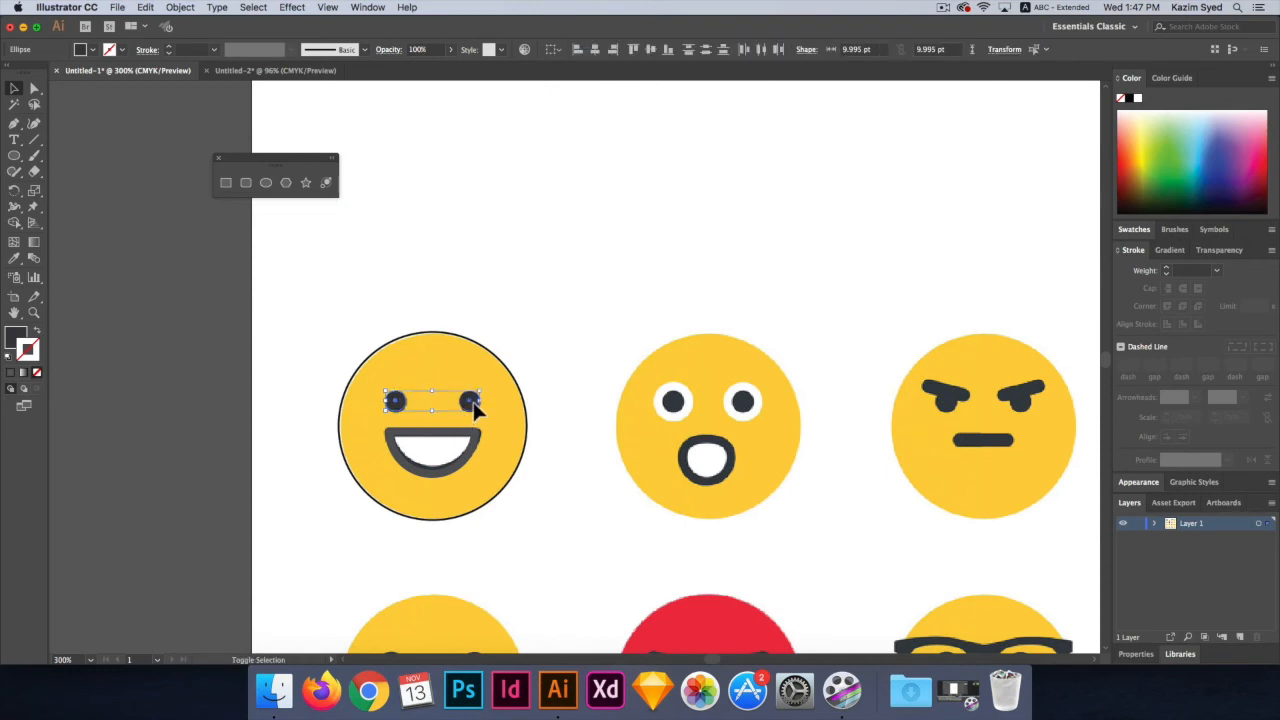
{"action": "left_click", "coordinate": [430, 443], "text": "shift"}
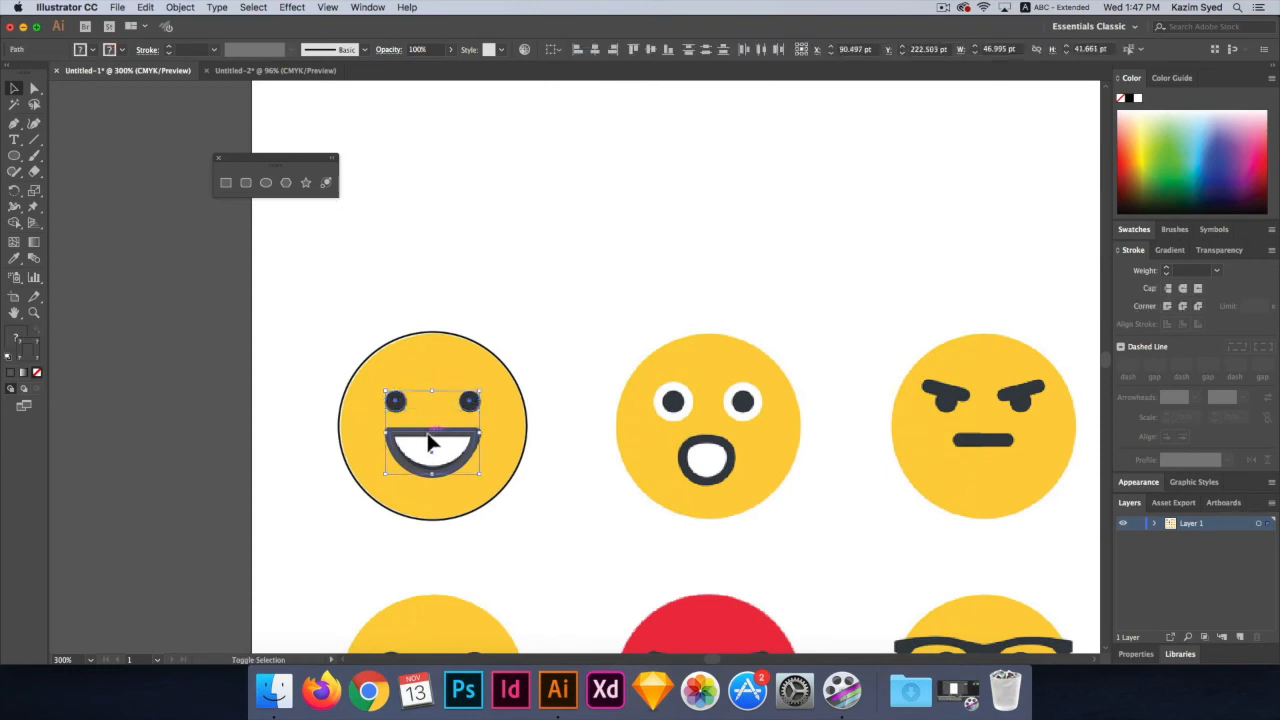
{"action": "left_click", "coordinate": [342, 428], "text": "shift"}
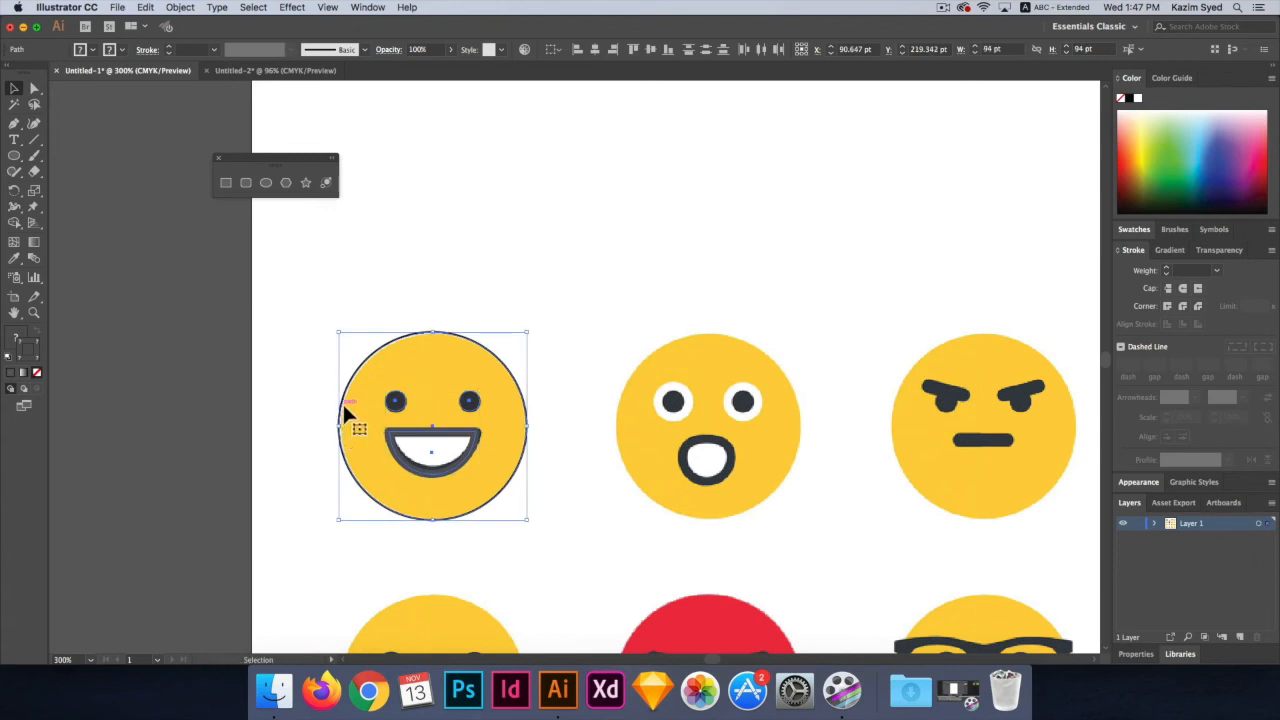
{"action": "left_click_drag", "start_coordinate": [343, 410], "coordinate": [496, 178]}
{"action": "scroll", "coordinate": [477, 264], "scroll_direction": "up", "scroll_amount": 3}
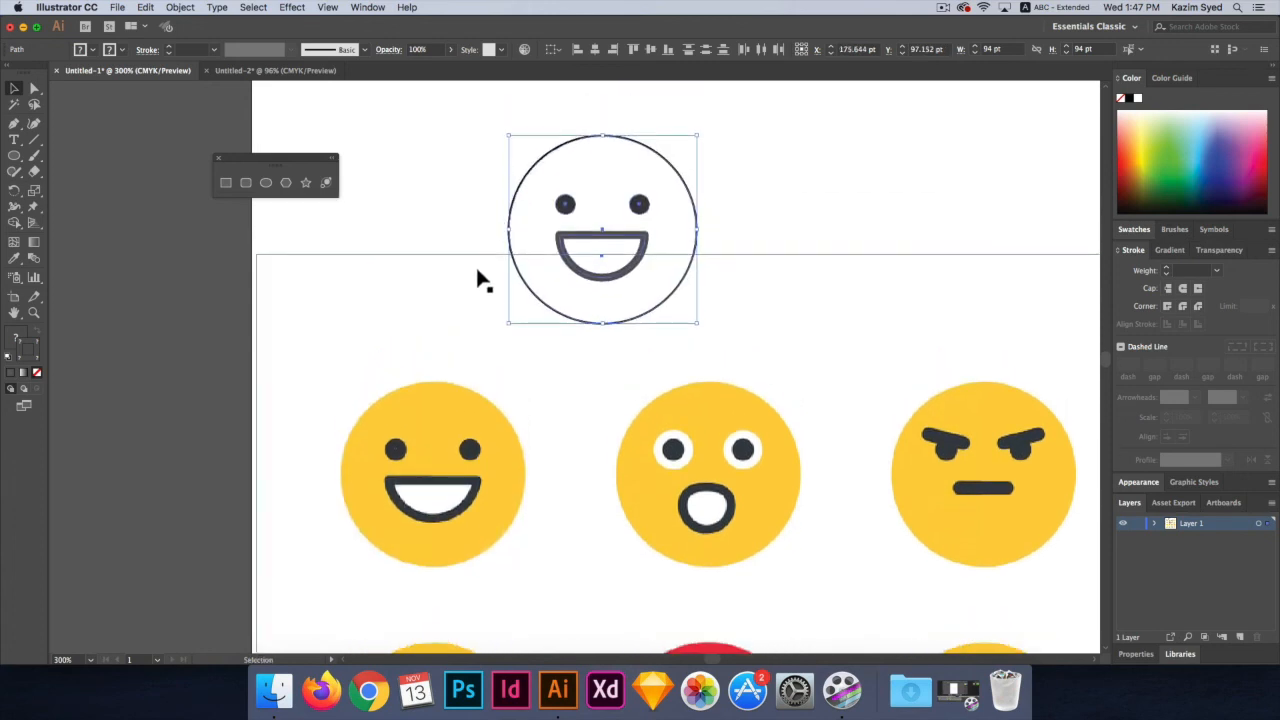
{"action": "scroll", "coordinate": [479, 263], "scroll_direction": "up", "scroll_amount": 2}
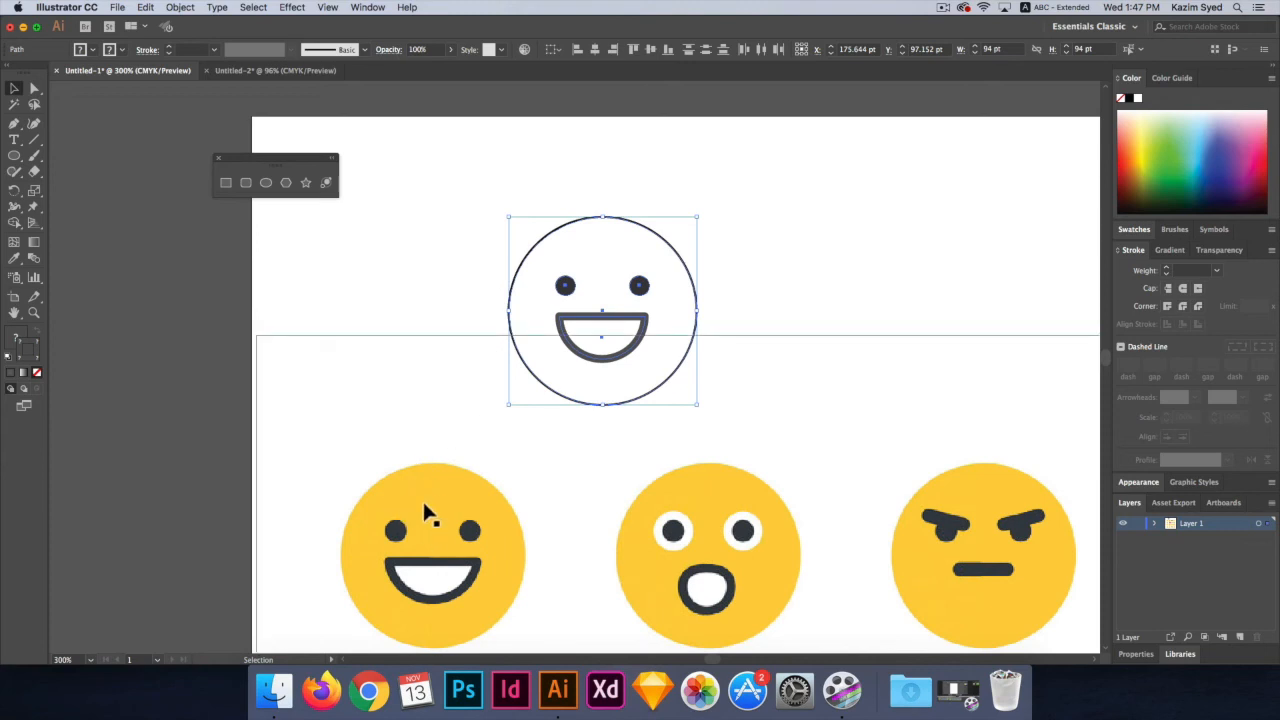
{"action": "left_click", "coordinate": [222, 287]}
- Style the traced face circle with the yellow fill and no stroke, sampled from the reference grinning emoji using the Eyedropper
{"action": "left_click", "coordinate": [601, 220]}
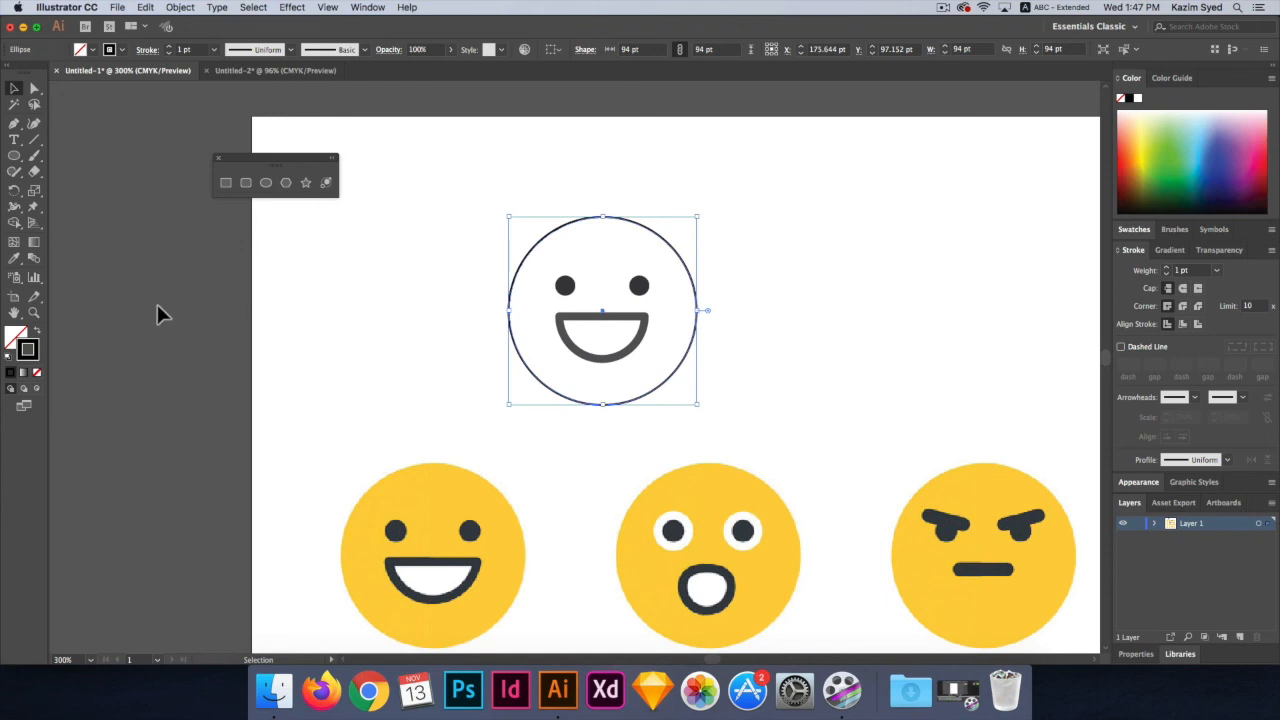
{"action": "left_click", "coordinate": [15, 260]}
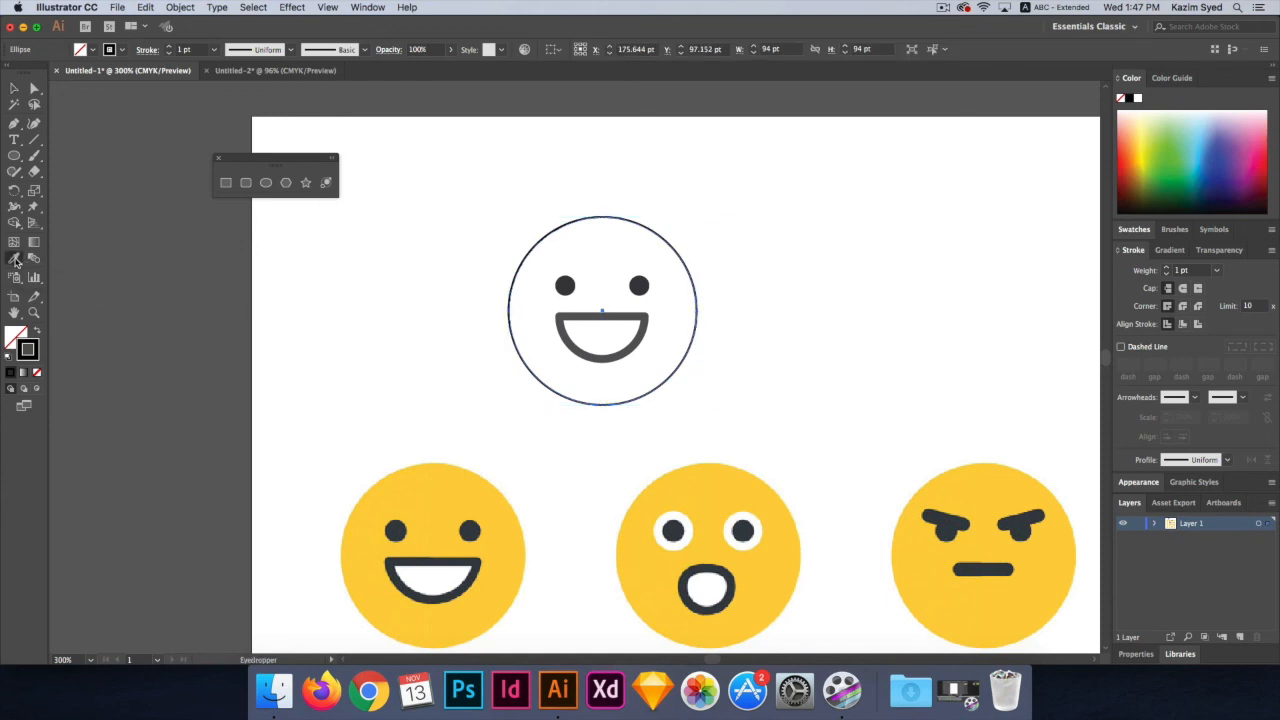
{"action": "left_click", "coordinate": [431, 491]}
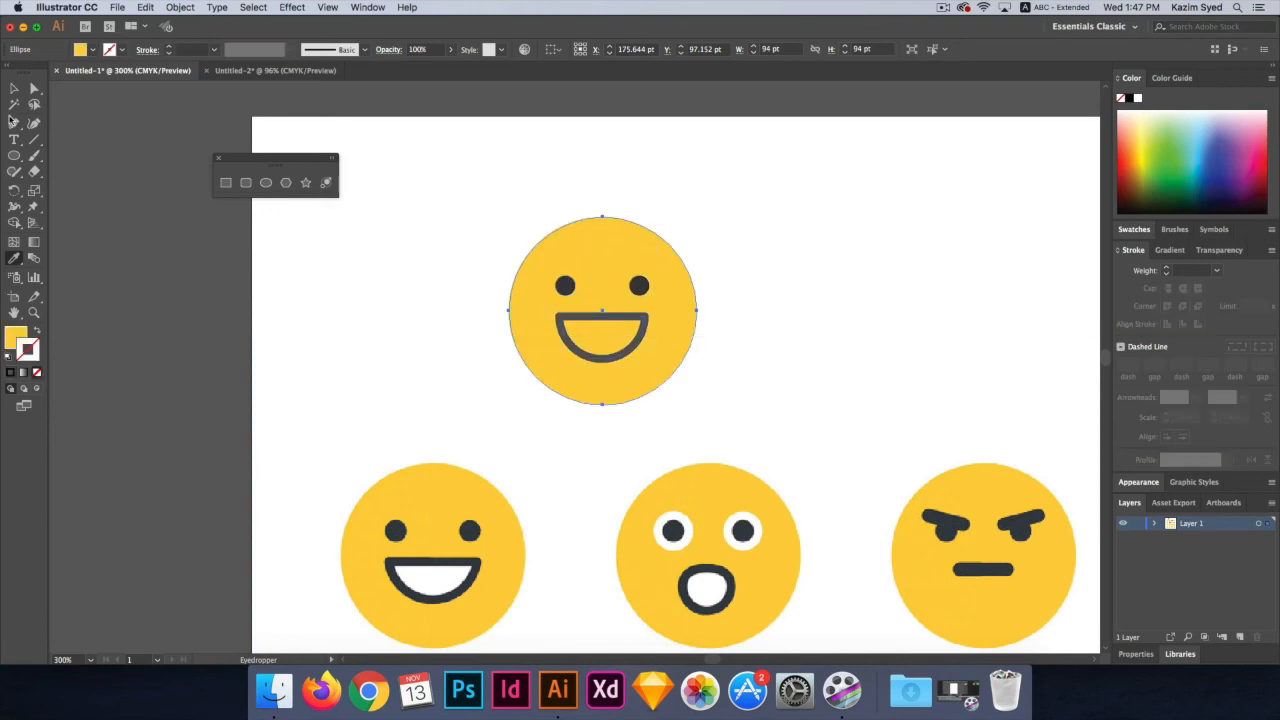
{"action": "left_click", "coordinate": [14, 88]}
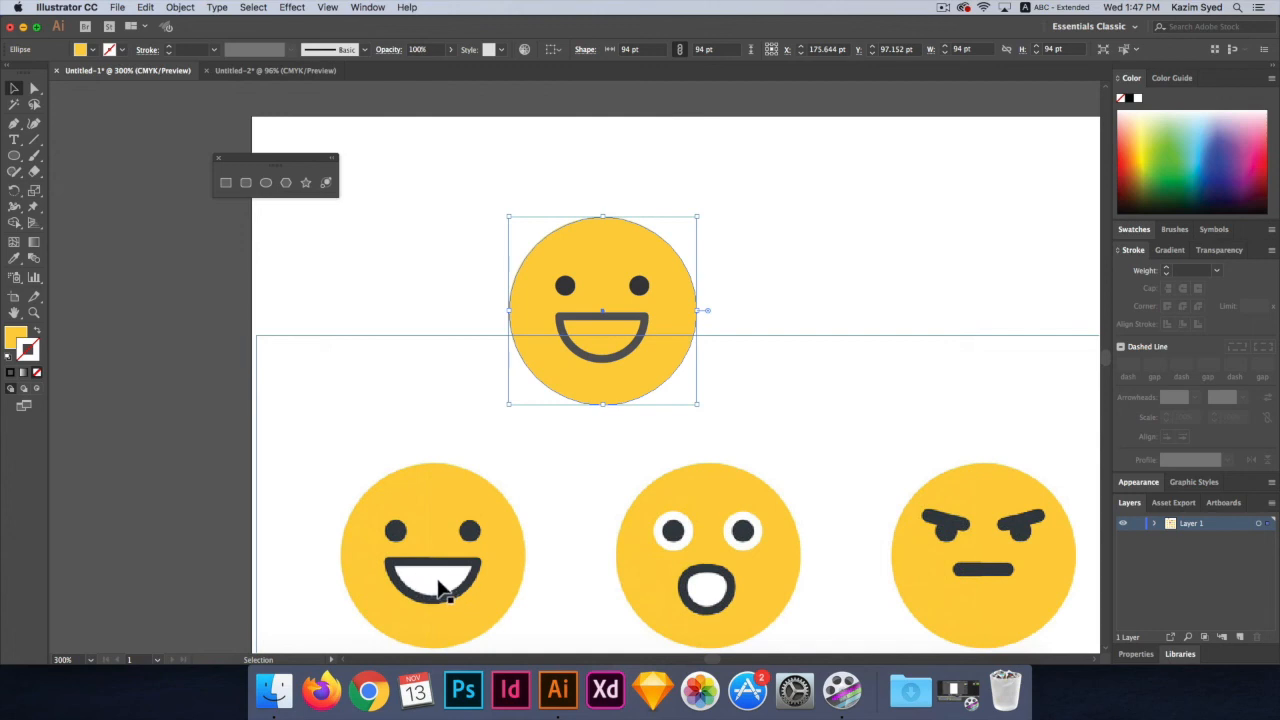
{"action": "left_click", "coordinate": [771, 309]}
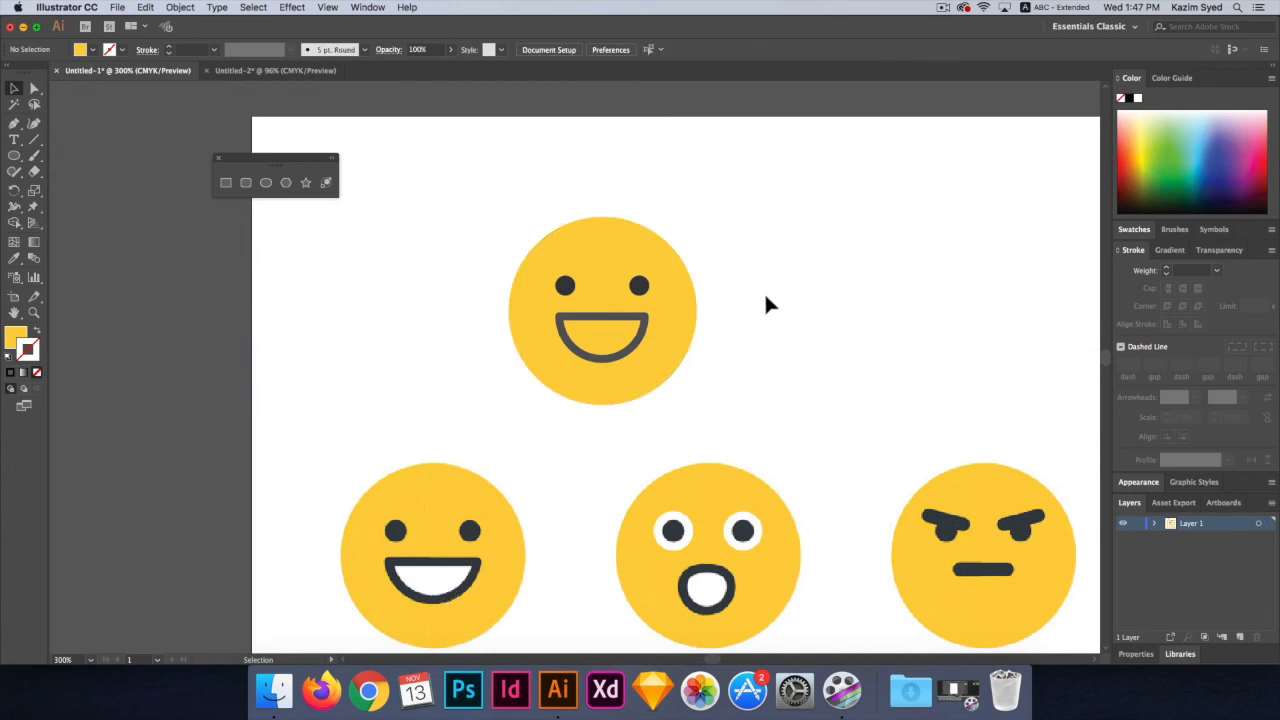
- Fill the traced emoji's mouth with white
{"action": "left_click", "coordinate": [598, 321]}
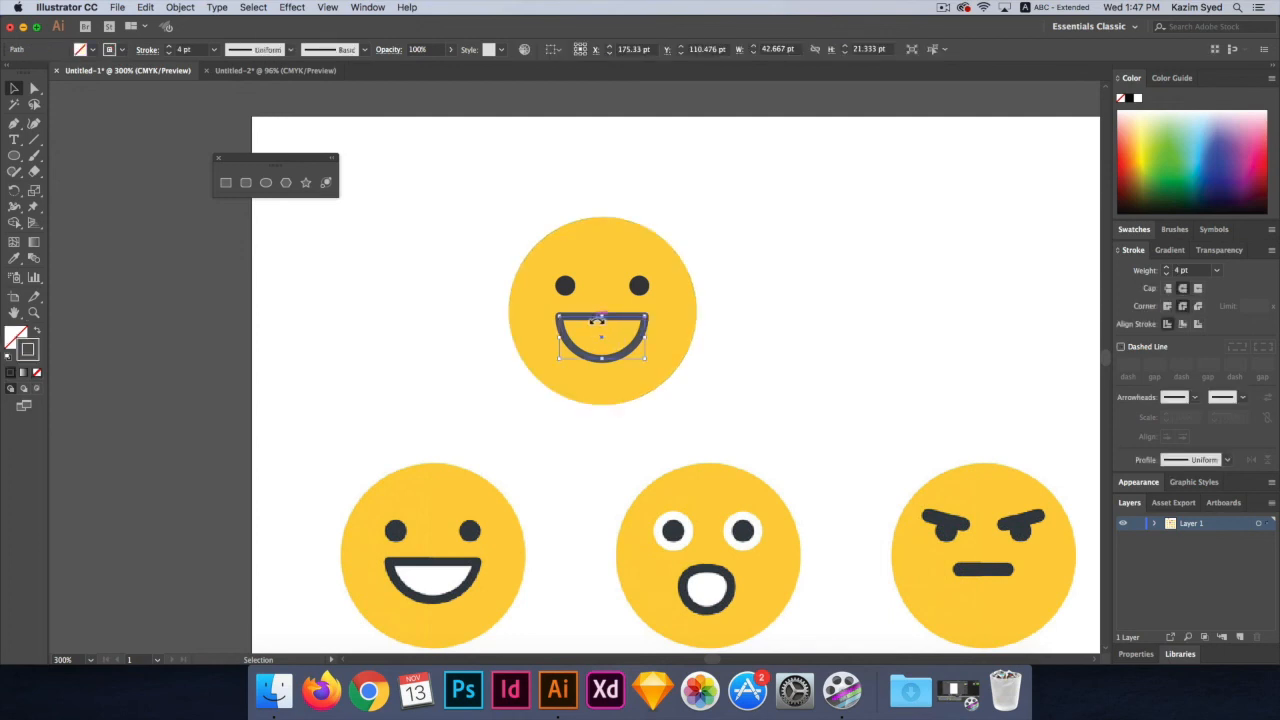
{"action": "left_click", "coordinate": [94, 52]}
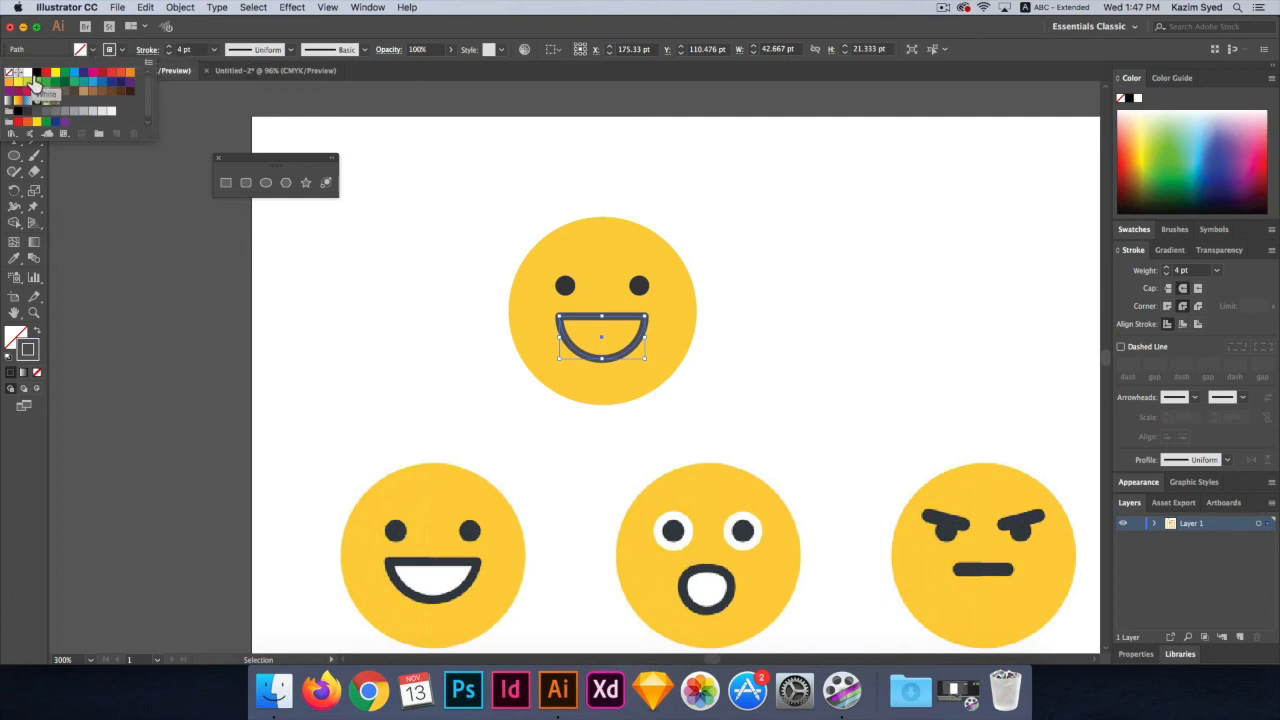
{"action": "left_click", "coordinate": [31, 82]}
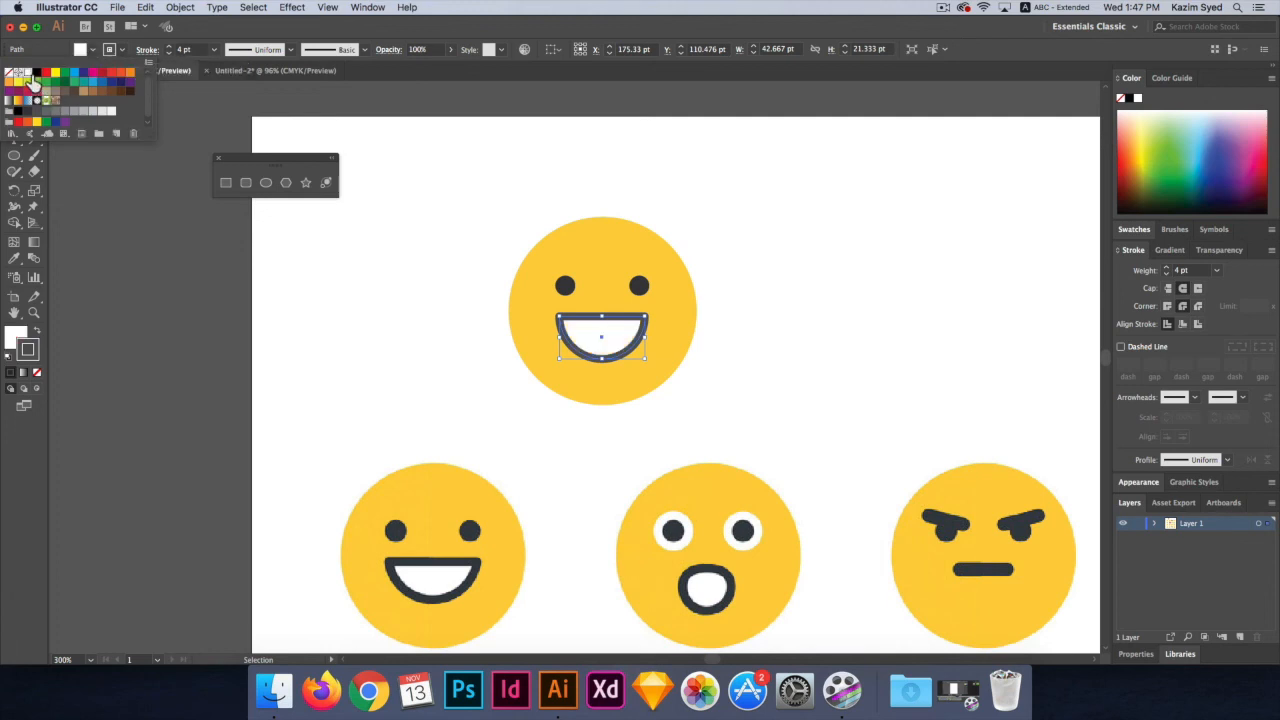
{"action": "left_click", "coordinate": [416, 348]}
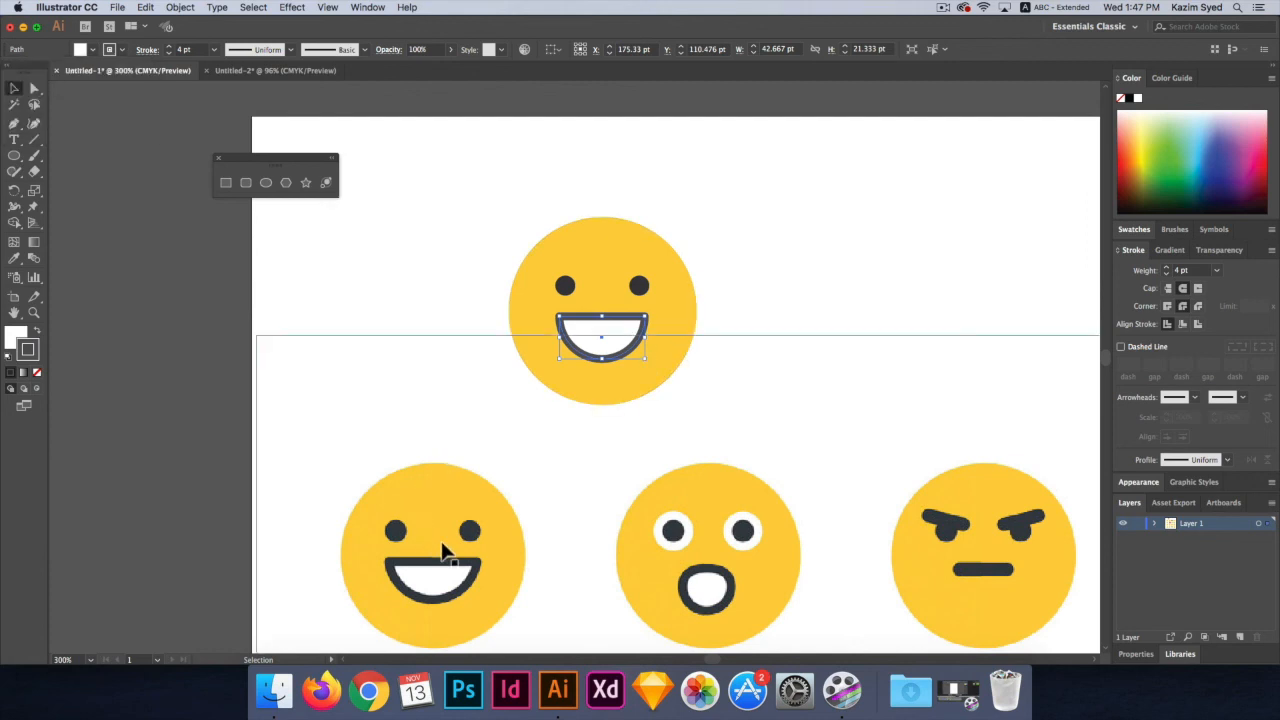
- Flatten the traced mouth to about 19 pt high and set its stroke weight to 3 pt
{"action": "left_click_drag", "start_coordinate": [607, 362], "coordinate": [601, 351]}
{"action": "left_click_drag", "start_coordinate": [607, 358], "coordinate": [607, 362]}
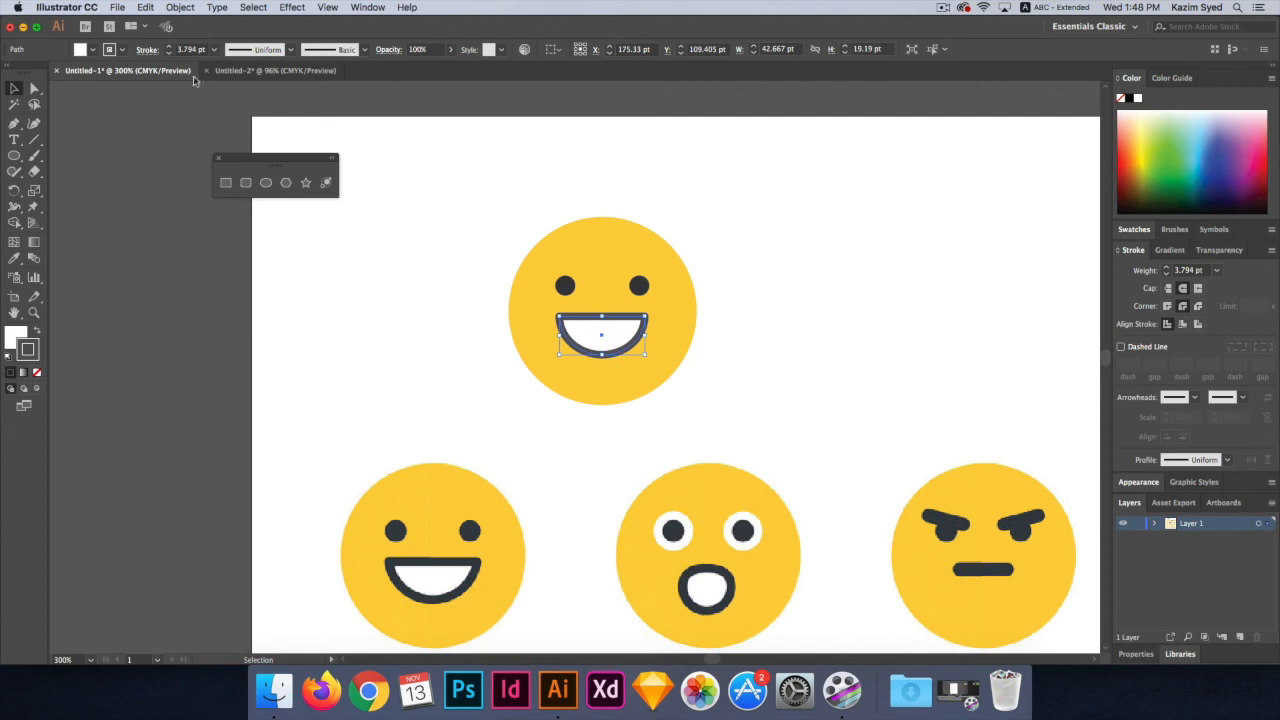
{"action": "left_click", "coordinate": [169, 52]}
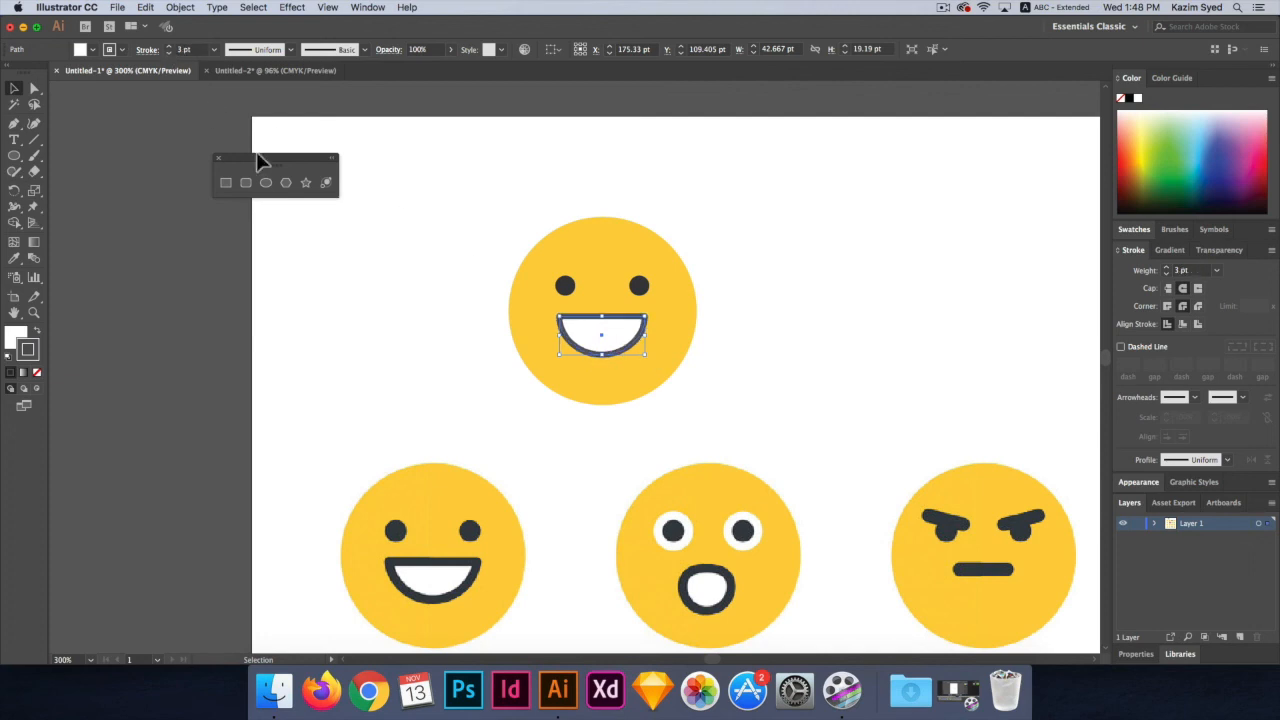
- Thicken the traced mouth's outline to a 3.5 pt stroke weight
{"action": "left_click", "coordinate": [190, 49]}
{"action": "type", "text": "3.5"}
{"action": "key", "text": "Return"}
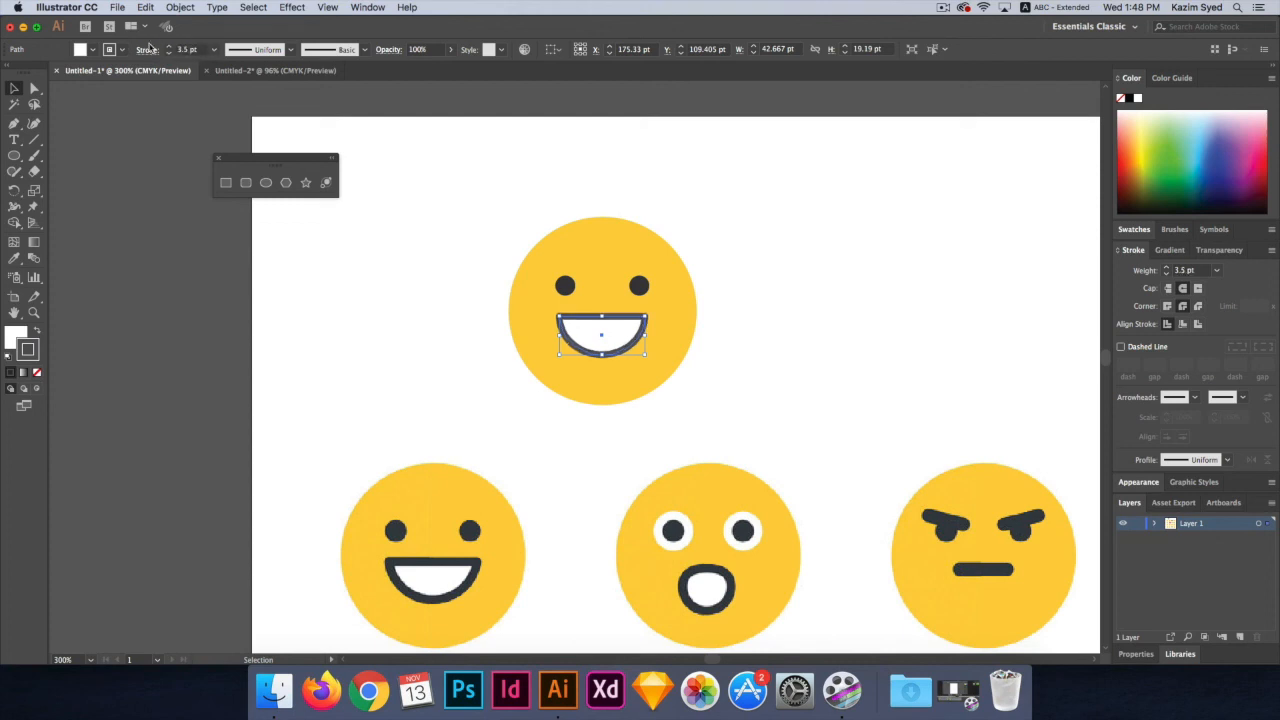
{"action": "left_click", "coordinate": [411, 362]}
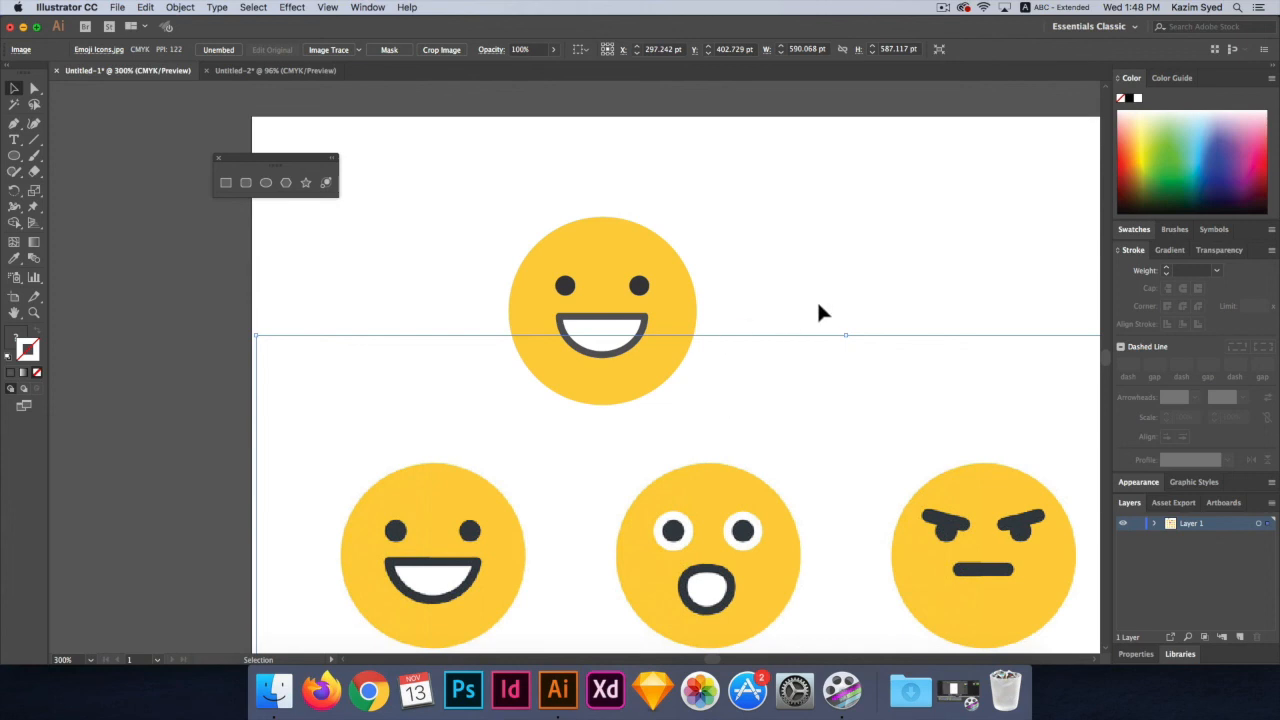
- Look over the rows of reference emojis below the finished grinning face, and leave nothing selected
{"action": "key", "text": "space"}
{"action": "left_click_drag", "start_coordinate": [871, 420], "coordinate": [681, 303]}
{"action": "key", "text": "super+minus"}
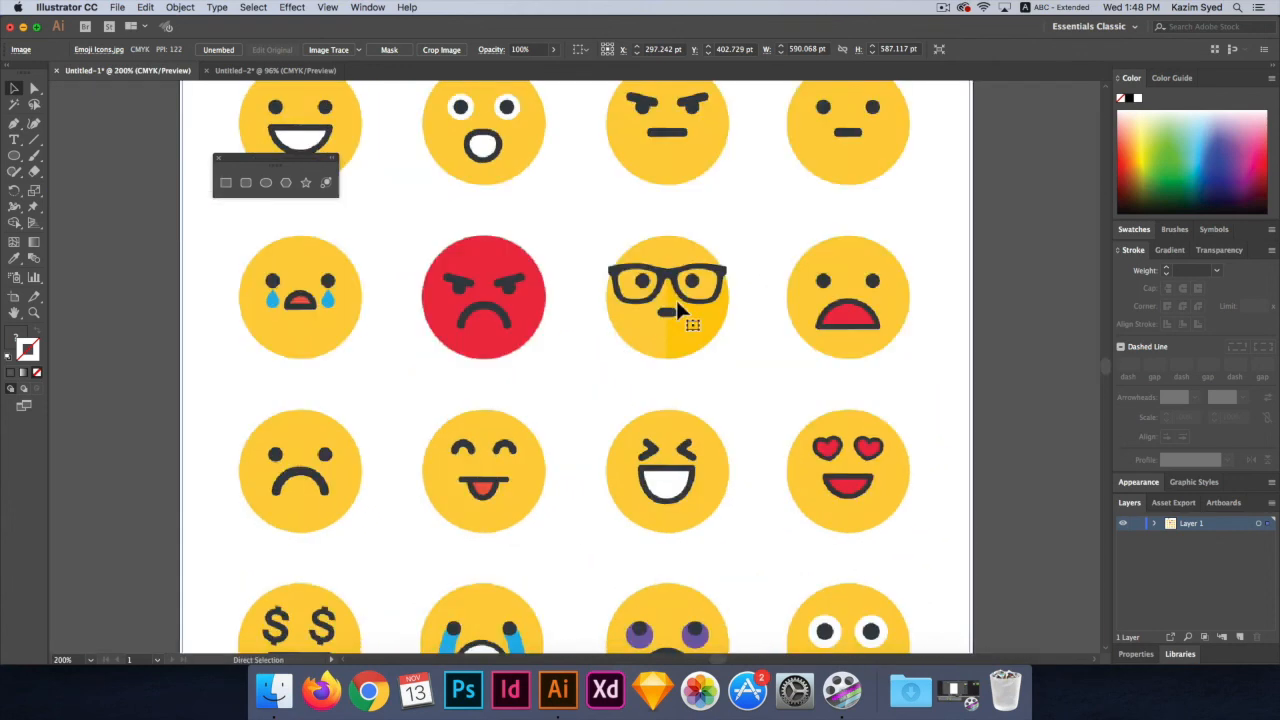
{"action": "scroll", "coordinate": [700, 305], "scroll_direction": "down", "scroll_amount": 3}
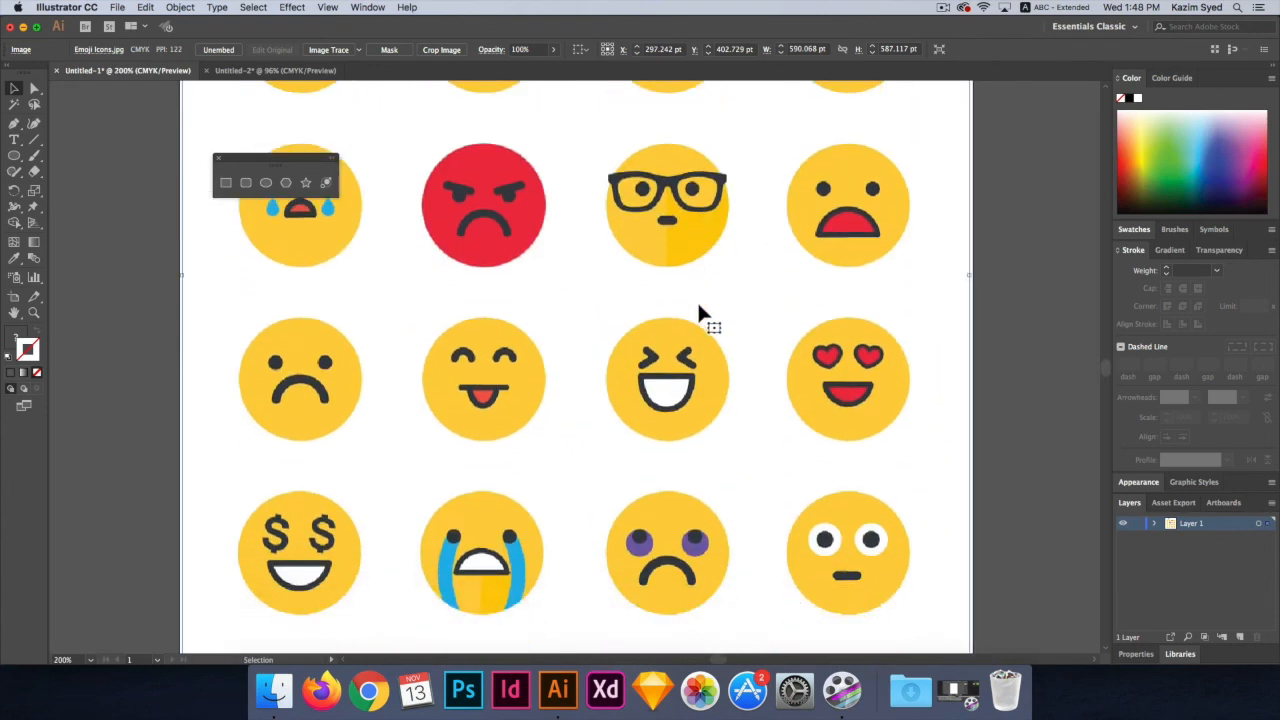
{"action": "scroll", "coordinate": [690, 314], "scroll_direction": "up", "scroll_amount": 3}
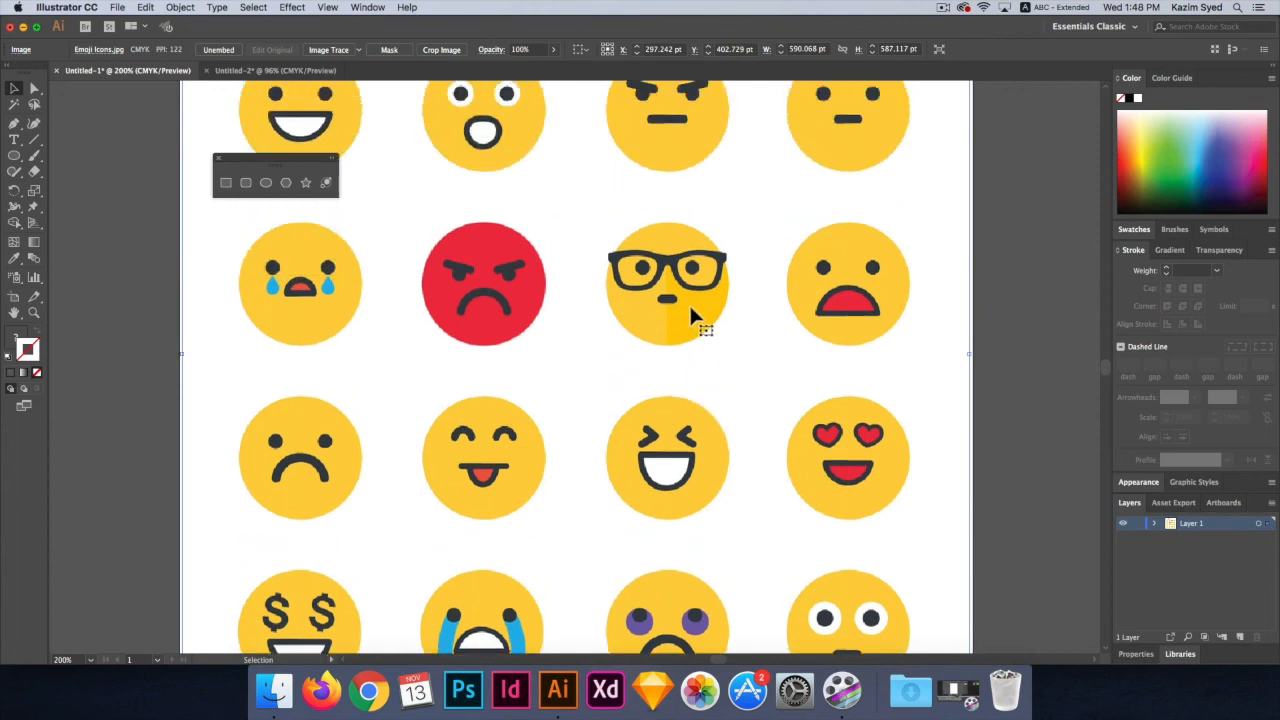
{"action": "scroll", "coordinate": [690, 312], "scroll_direction": "up", "scroll_amount": 3}
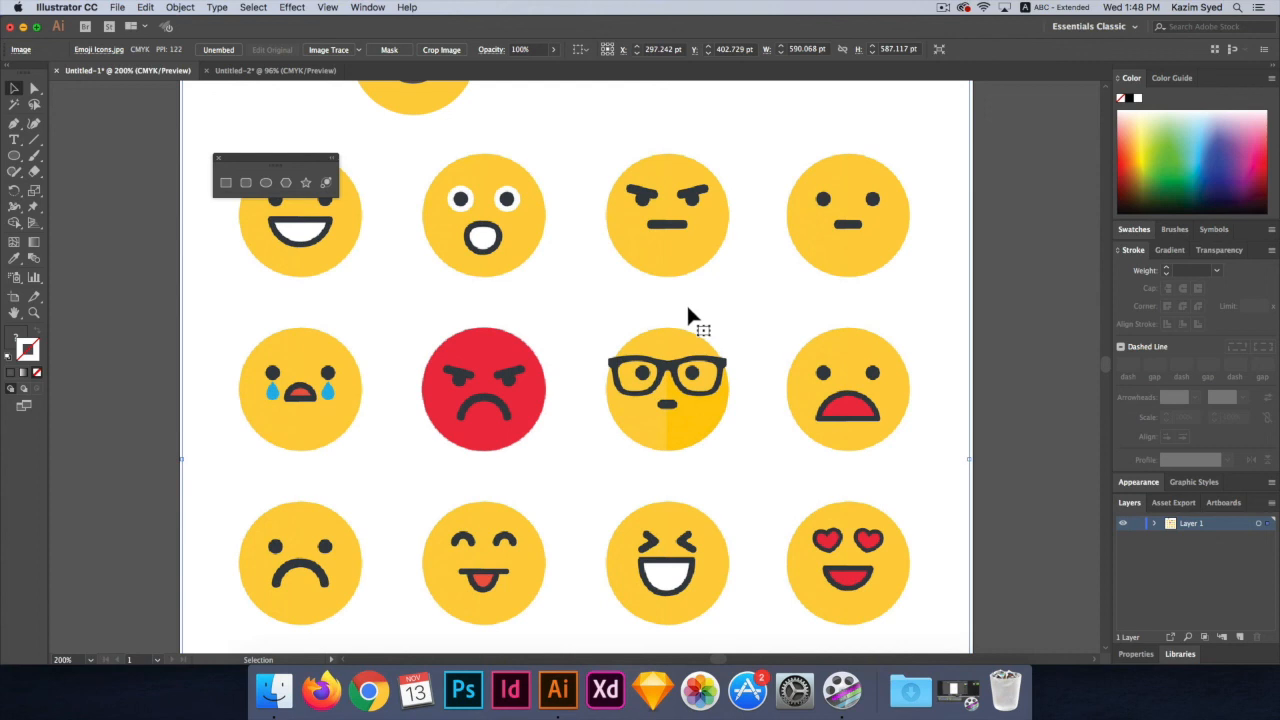
{"action": "scroll", "coordinate": [688, 310], "scroll_direction": "up", "scroll_amount": 5}
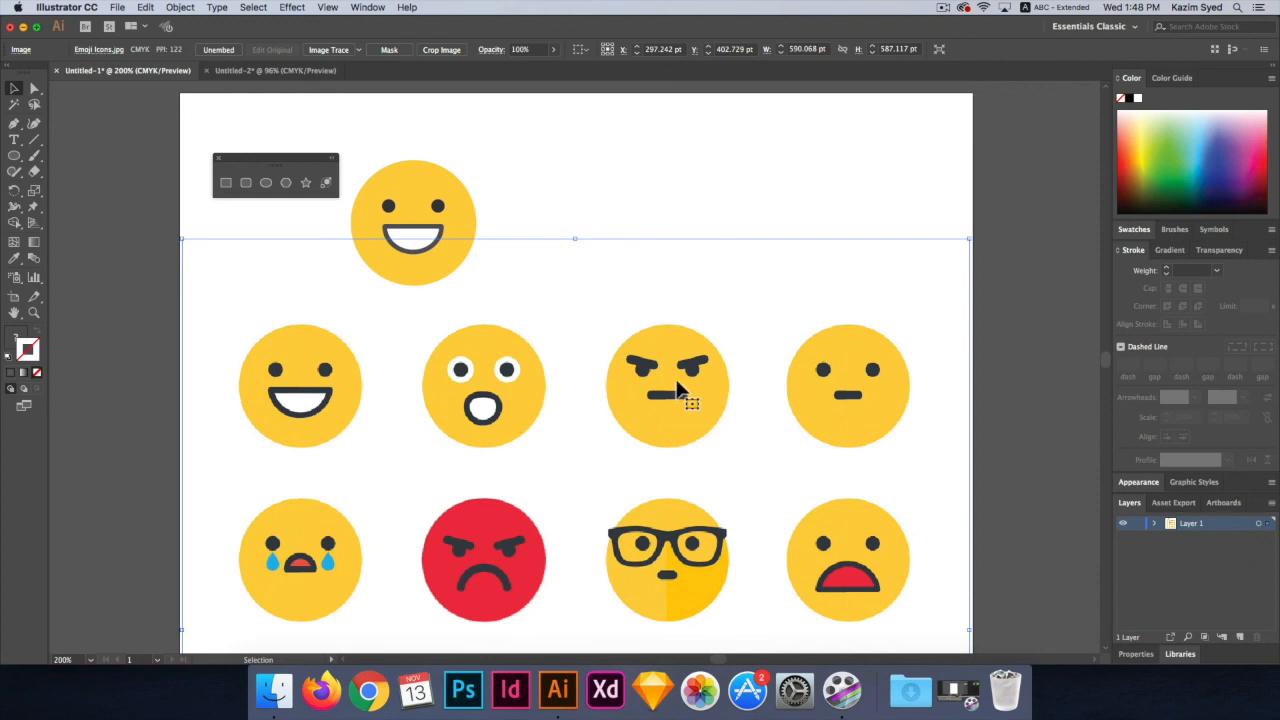
{"action": "left_click", "coordinate": [1004, 166]}
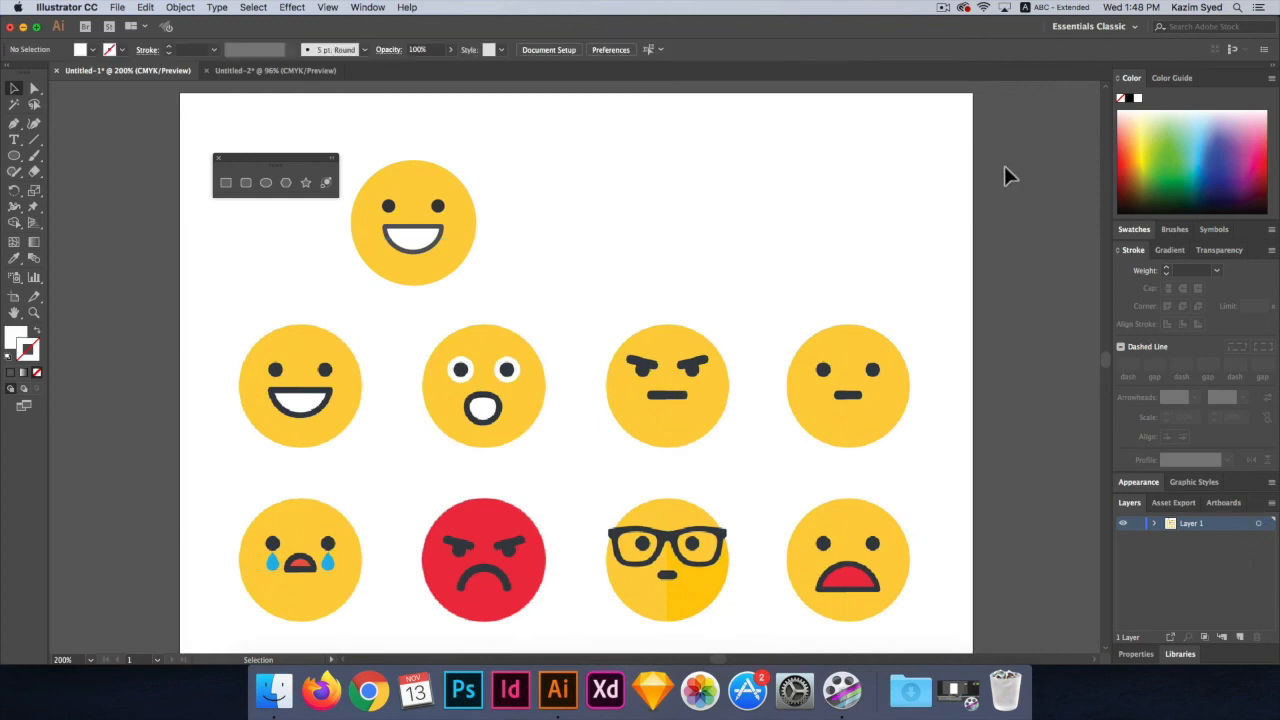